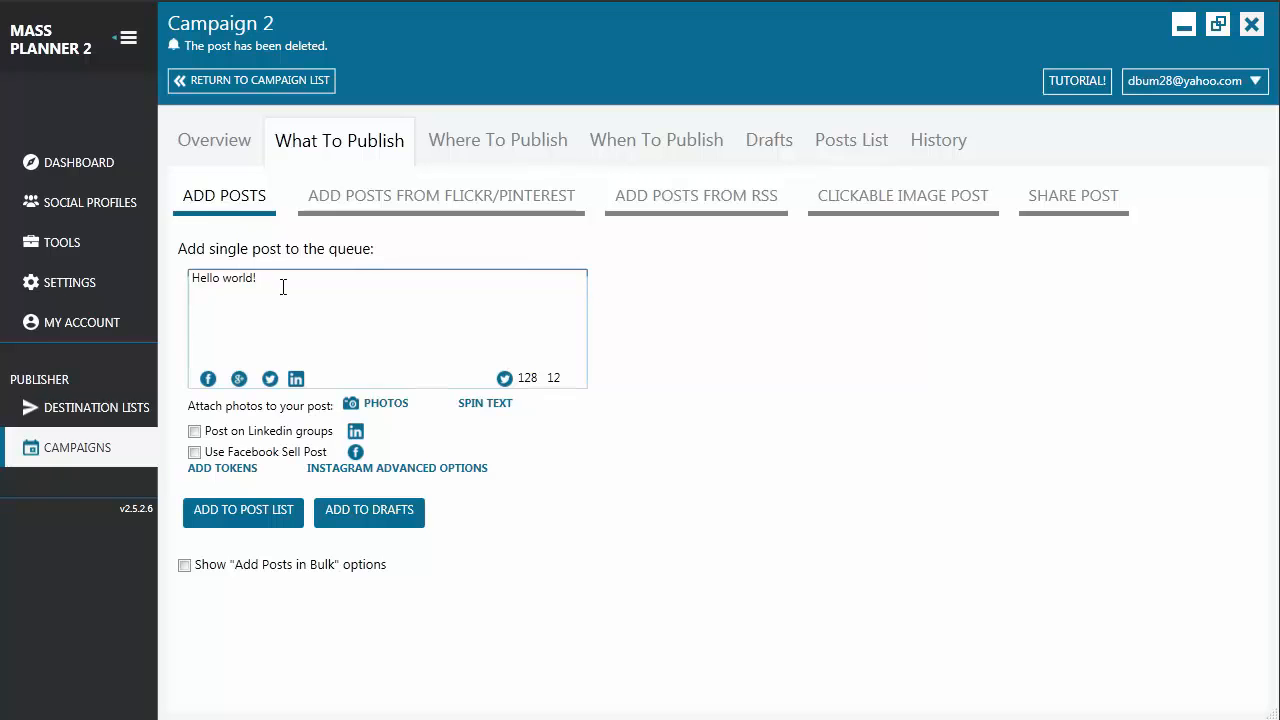
Step: Attach the photos "By the bay" and "Goodbye Mr. Sun" to the "Hello world!" post, add it to the post list and view the list
{"action": "left_click", "coordinate": [382, 406]}
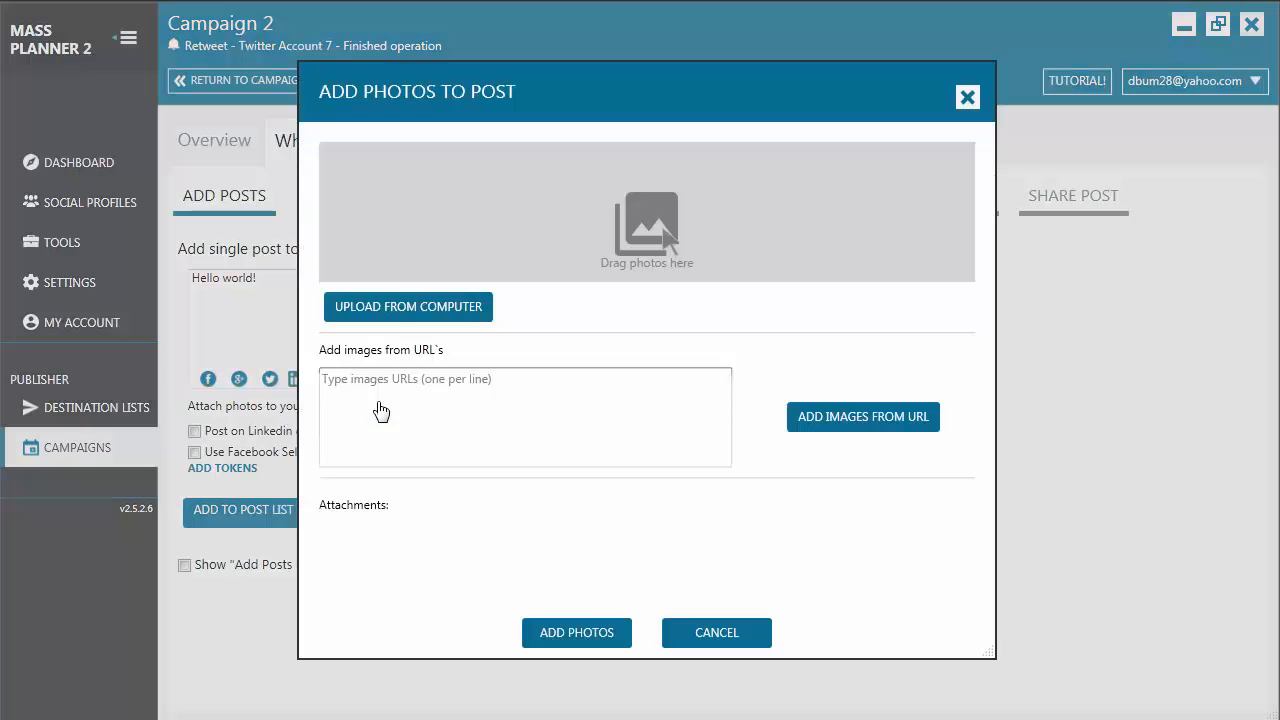
{"action": "left_click", "coordinate": [448, 315]}
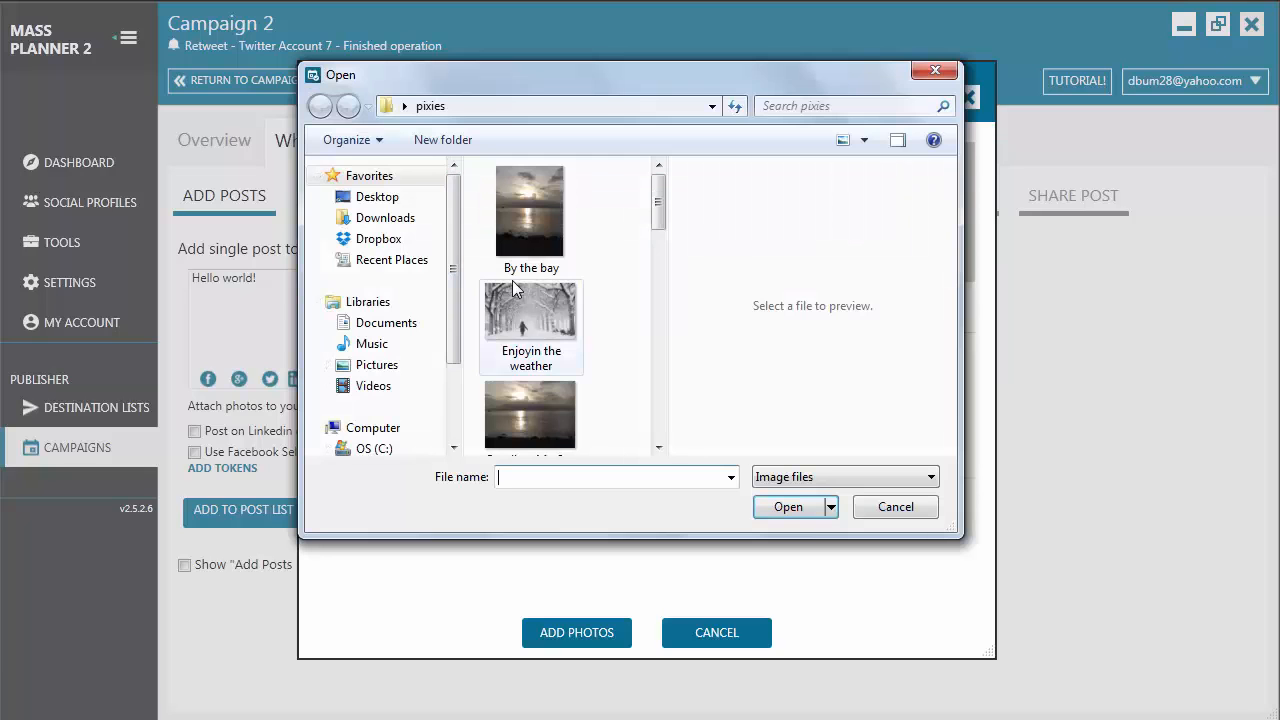
{"action": "left_click", "coordinate": [497, 208]}
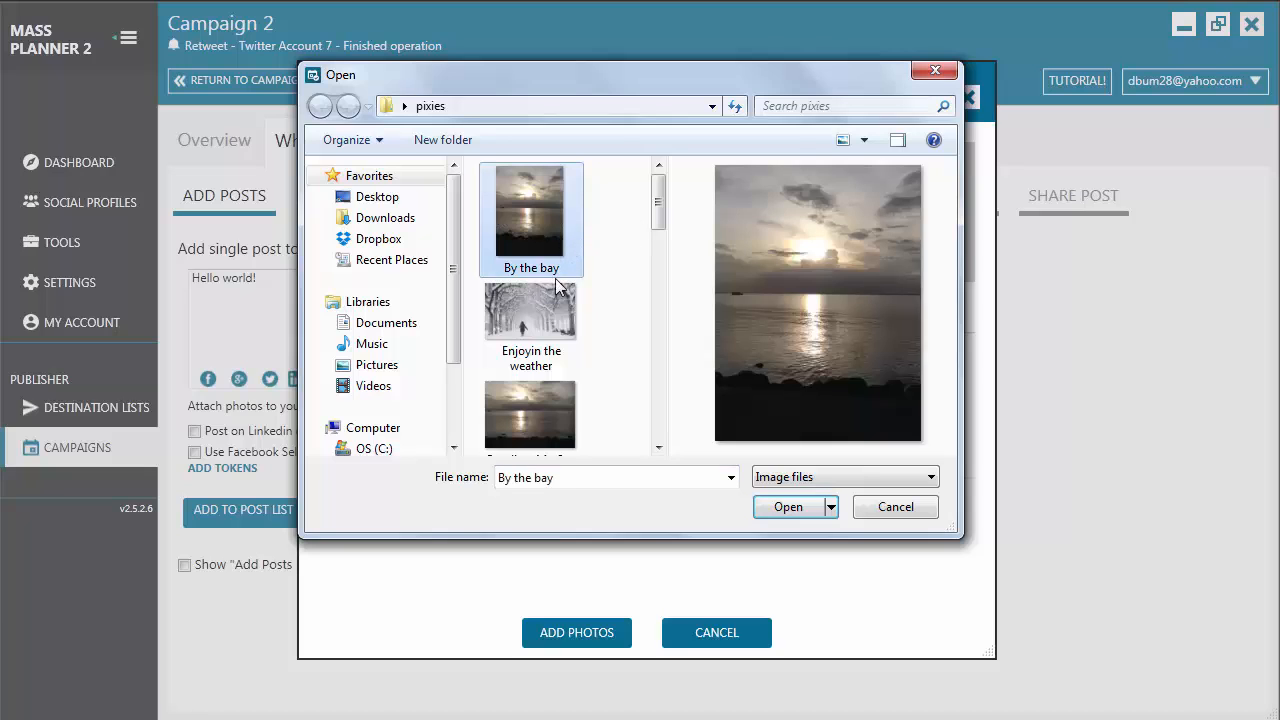
{"action": "left_click", "coordinate": [582, 438], "text": "ctrl"}
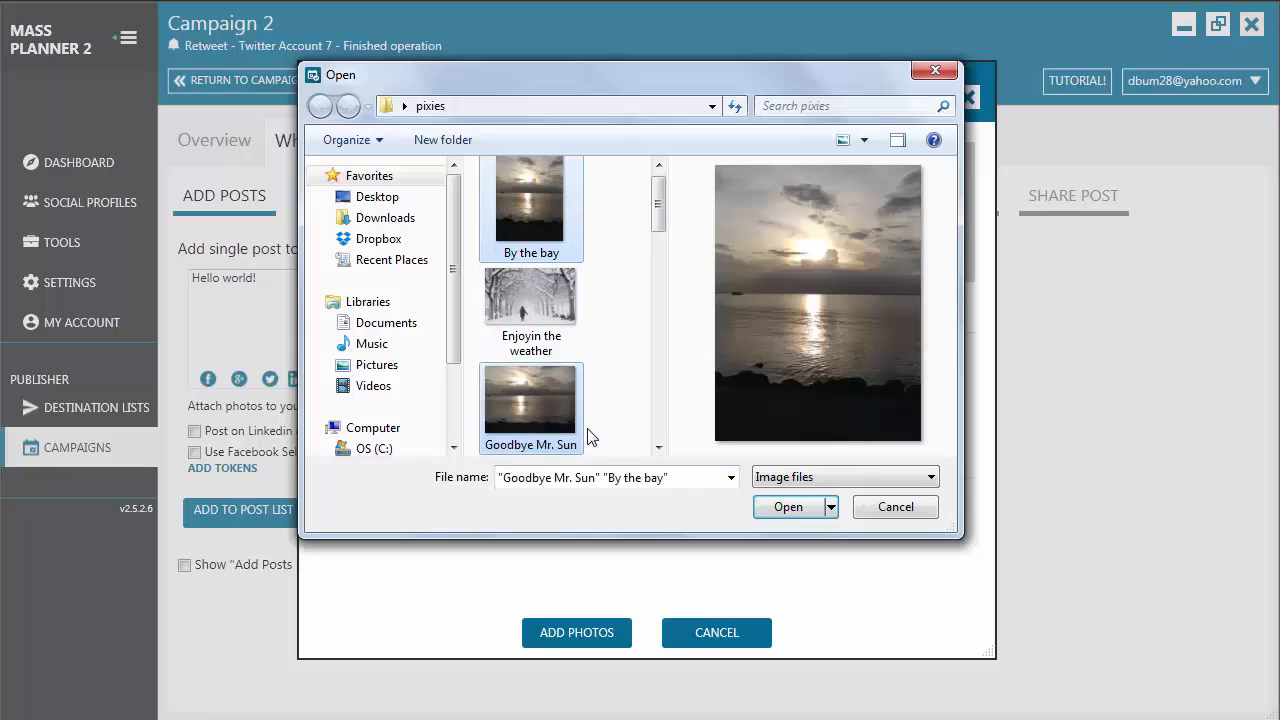
{"action": "left_click", "coordinate": [815, 509]}
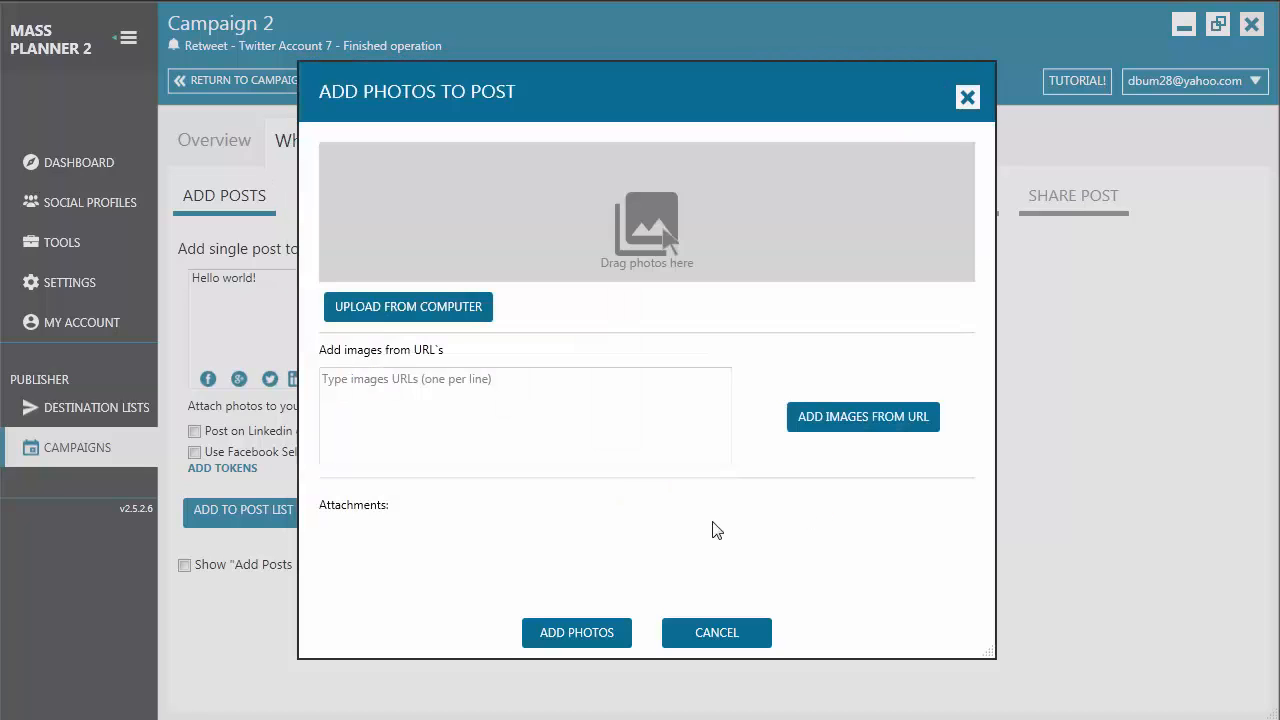
{"action": "left_click", "coordinate": [584, 632]}
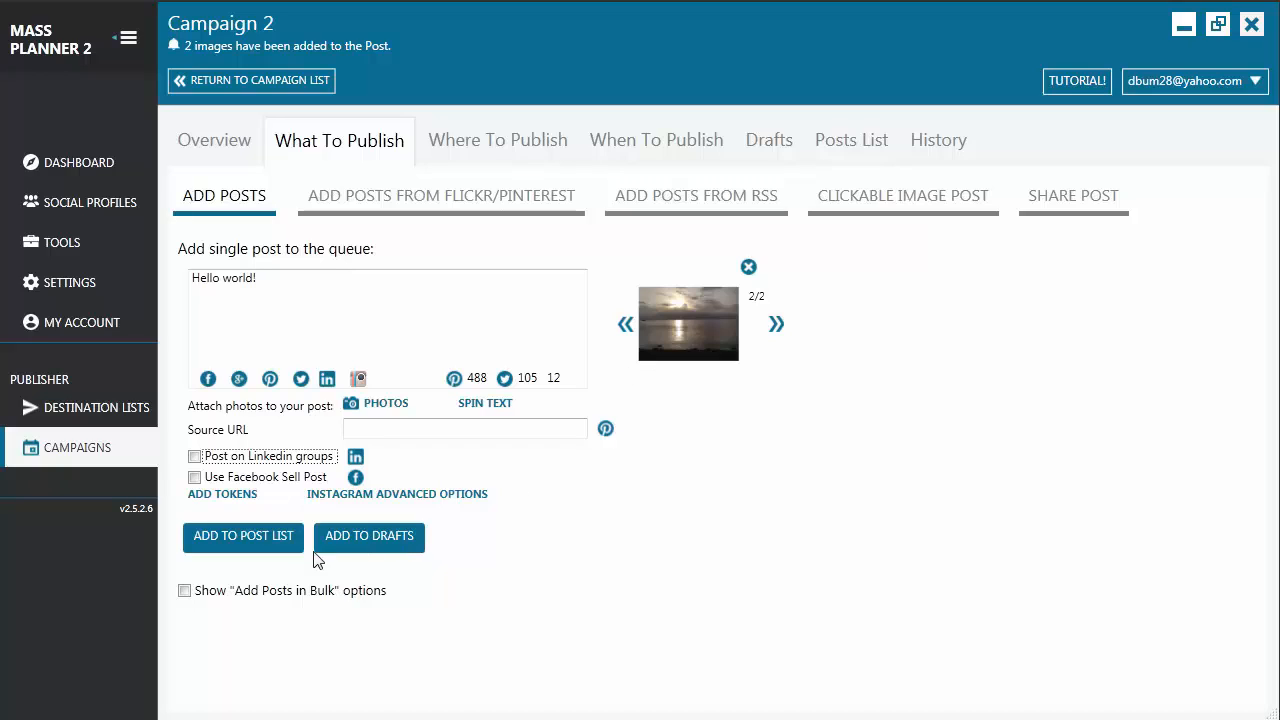
{"action": "left_click", "coordinate": [245, 537]}
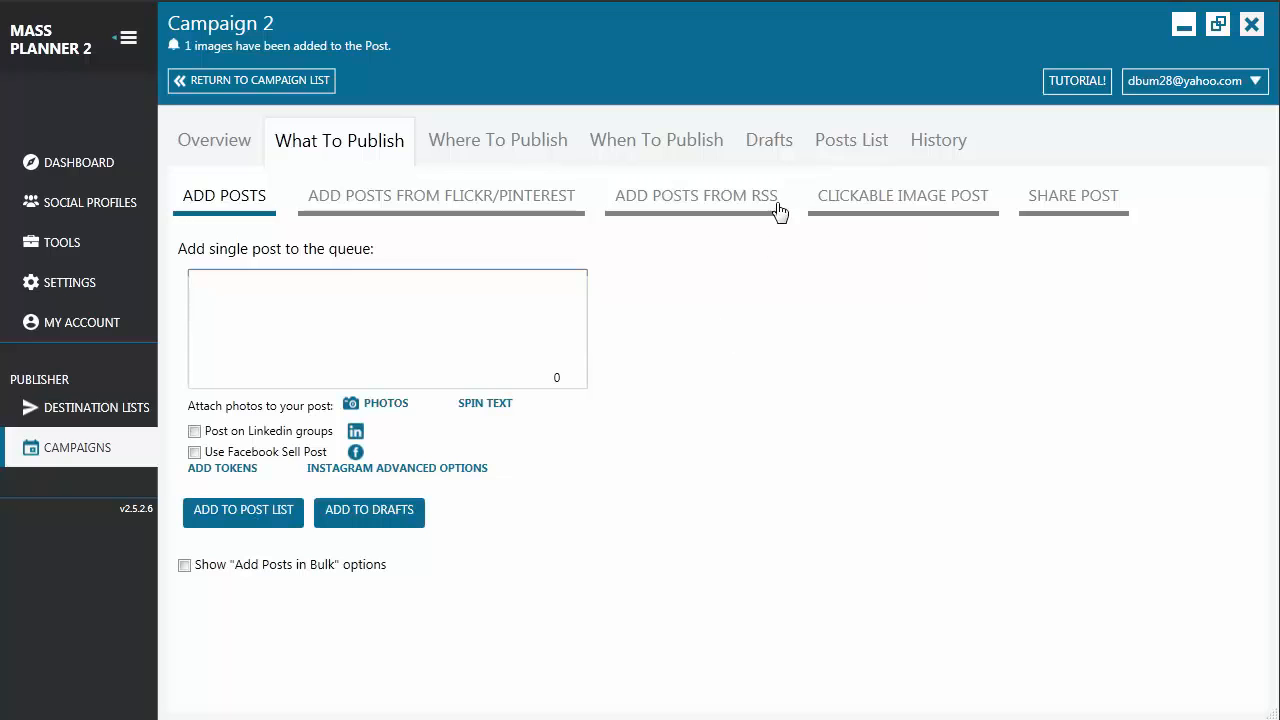
{"action": "left_click", "coordinate": [846, 150]}
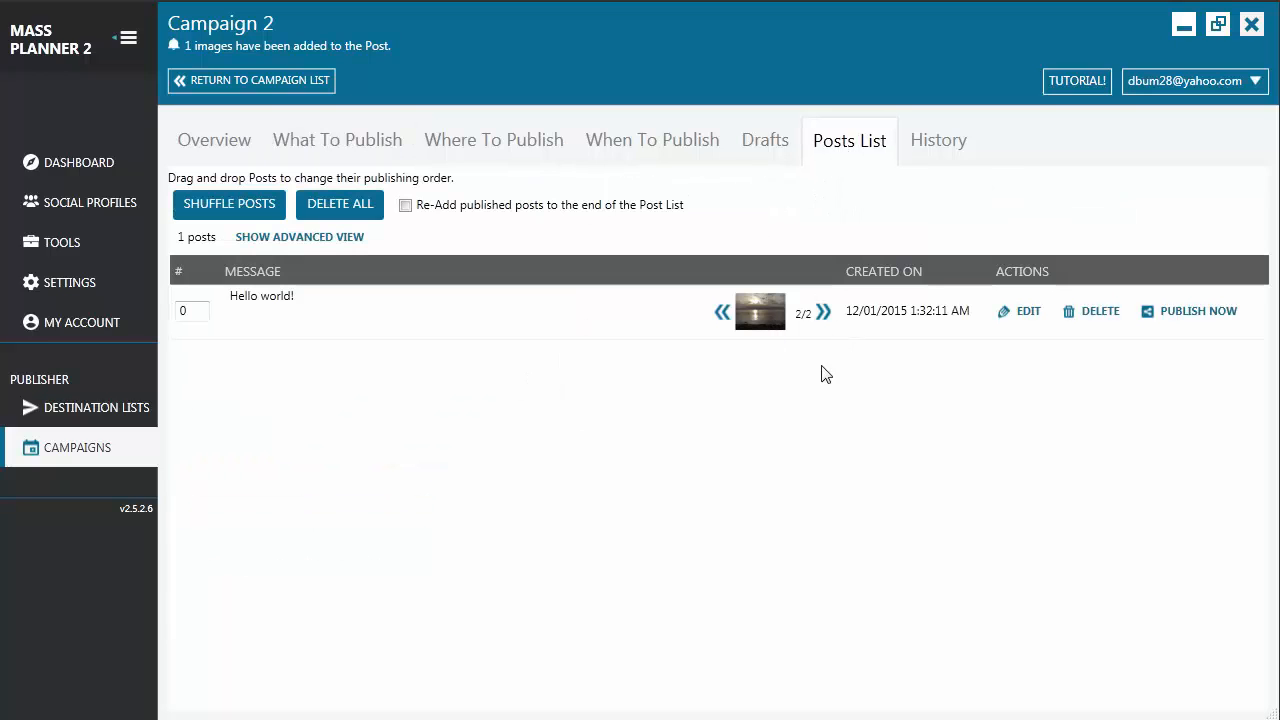
Step: Add a new "Hello world!" post for LinkedIn groups titled "Good Day" to the post list and view the list
{"action": "left_click", "coordinate": [343, 150]}
{"action": "left_click", "coordinate": [327, 308]}
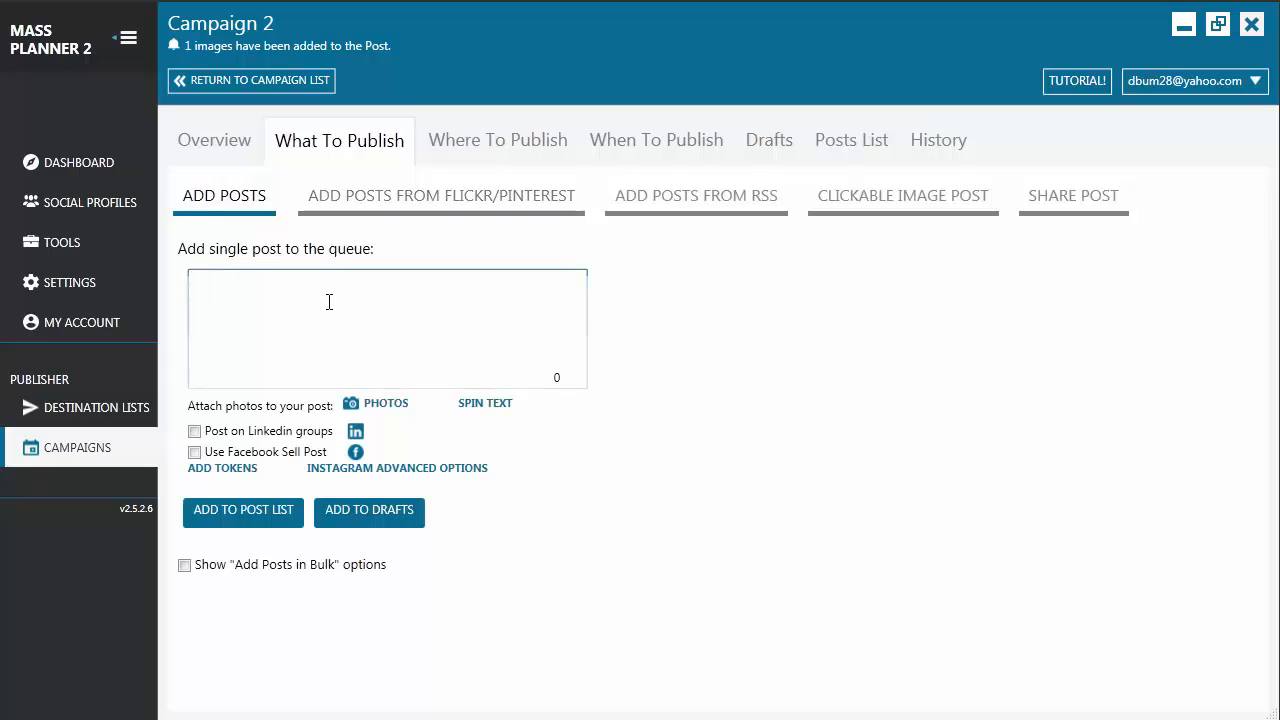
{"action": "type", "text": "Hello world!"}
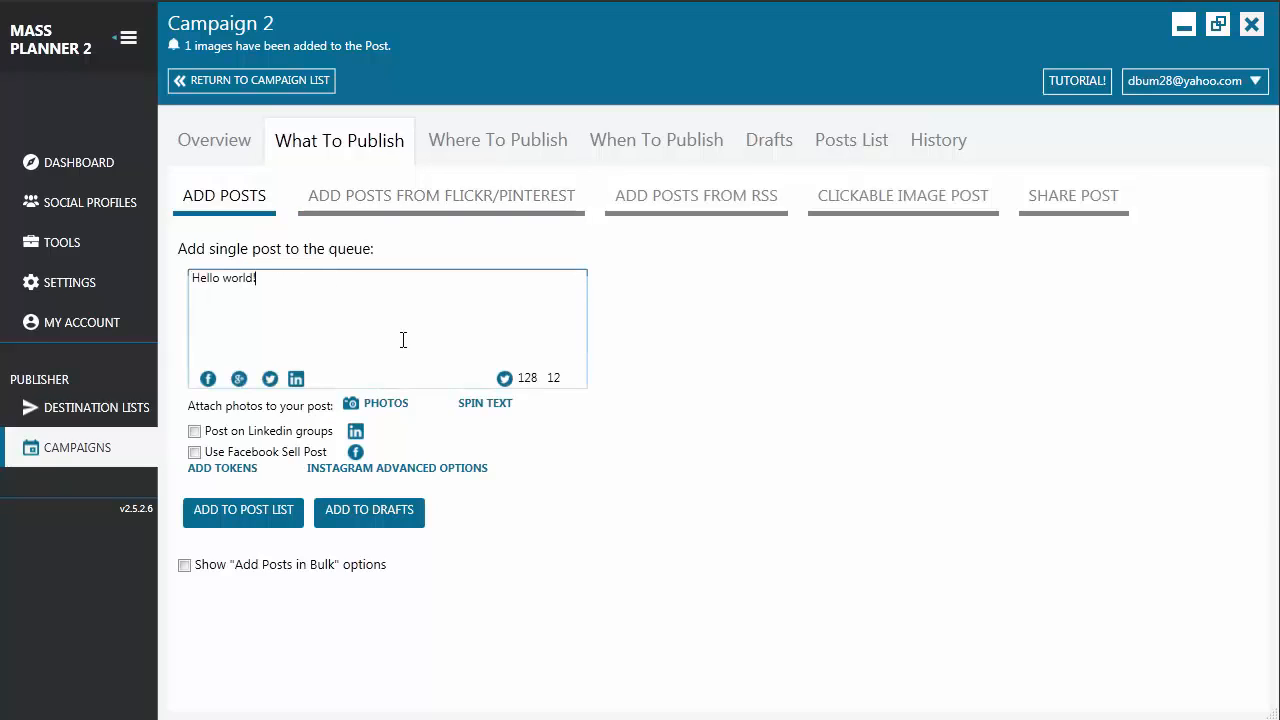
{"action": "left_click", "coordinate": [194, 432]}
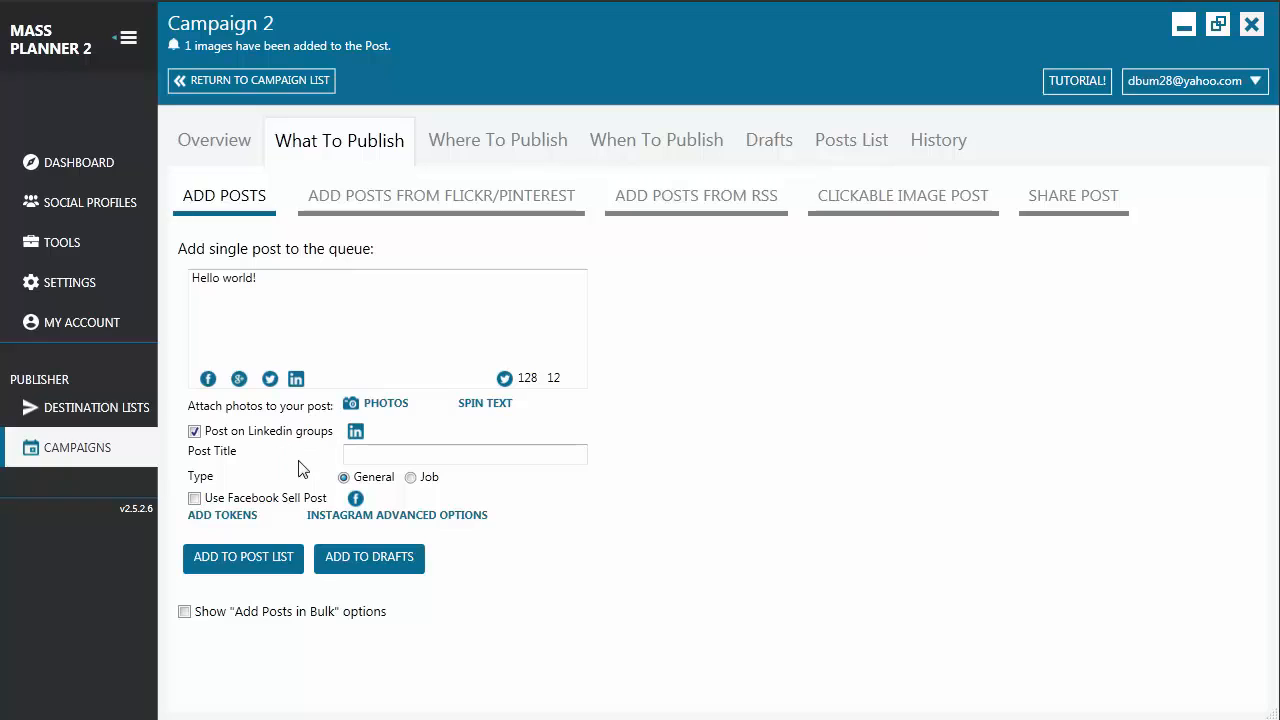
{"action": "left_click", "coordinate": [380, 458]}
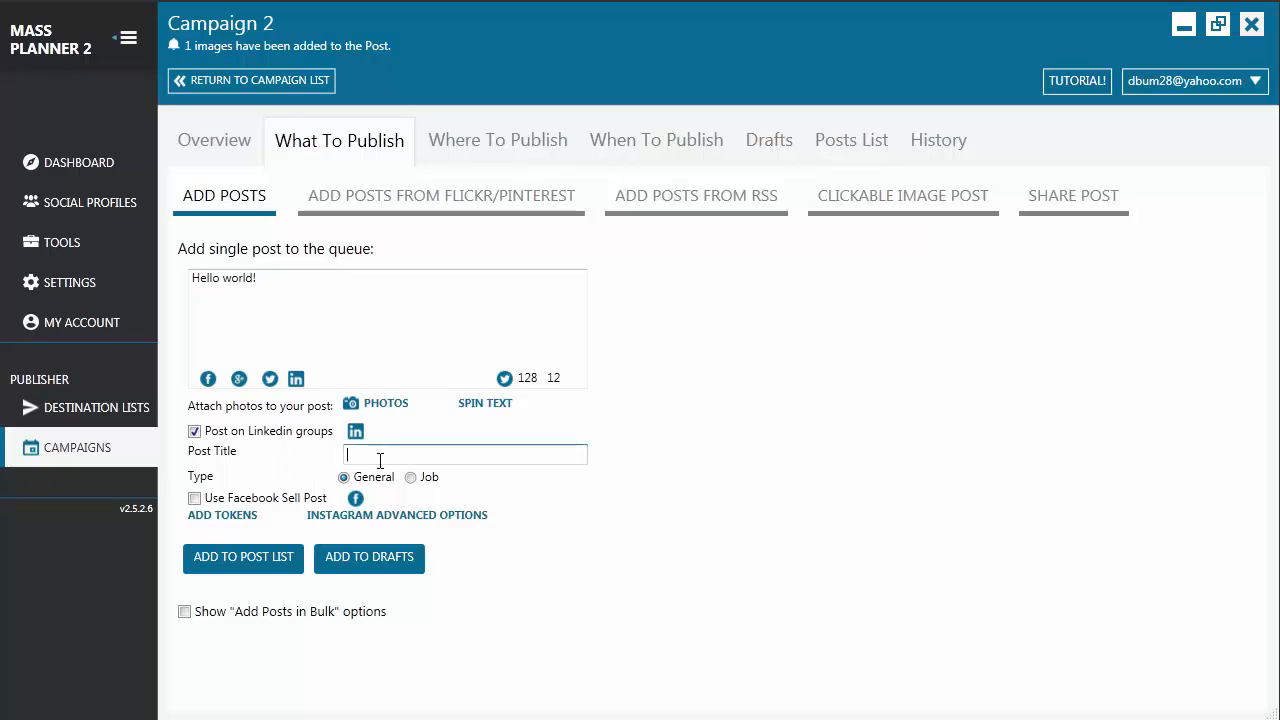
{"action": "type", "text": "Good Day"}
{"action": "left_click", "coordinate": [265, 562]}
{"action": "left_click", "coordinate": [851, 139]}
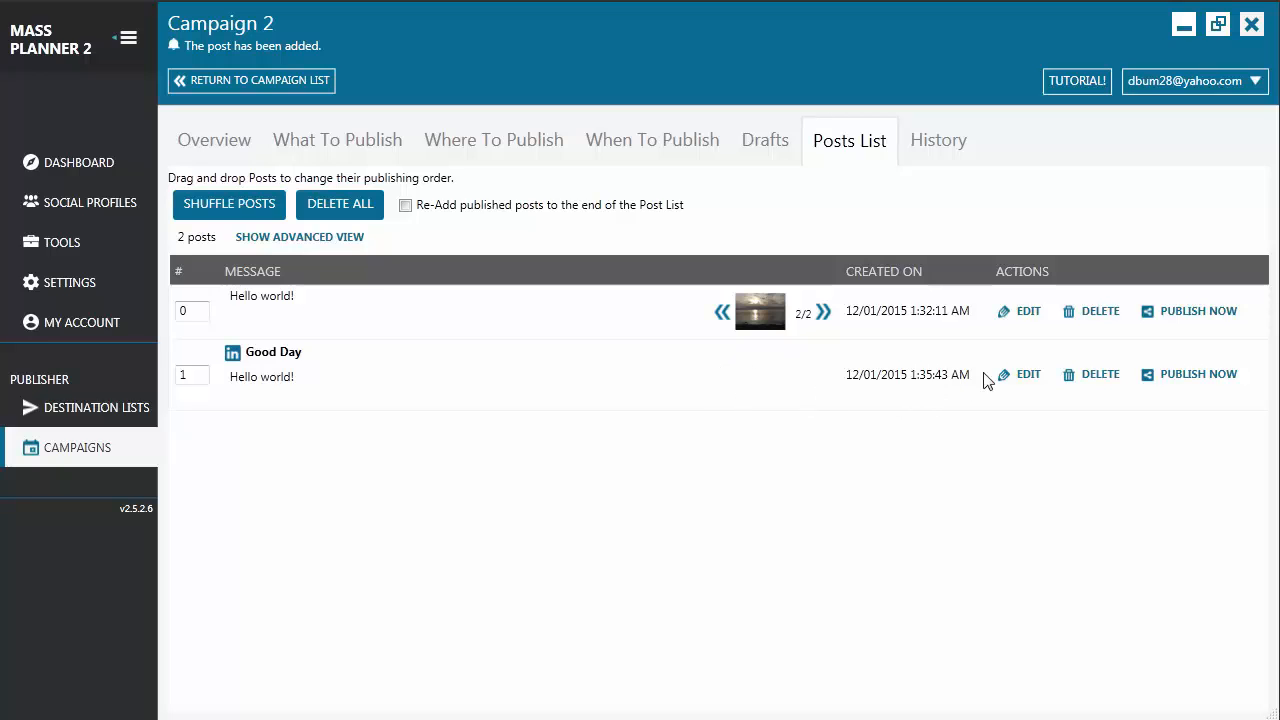
Step: Edit the "Good Day" post in the post list, attaching the photo "Enjoyin the weather", and save it
{"action": "left_click", "coordinate": [1030, 376]}
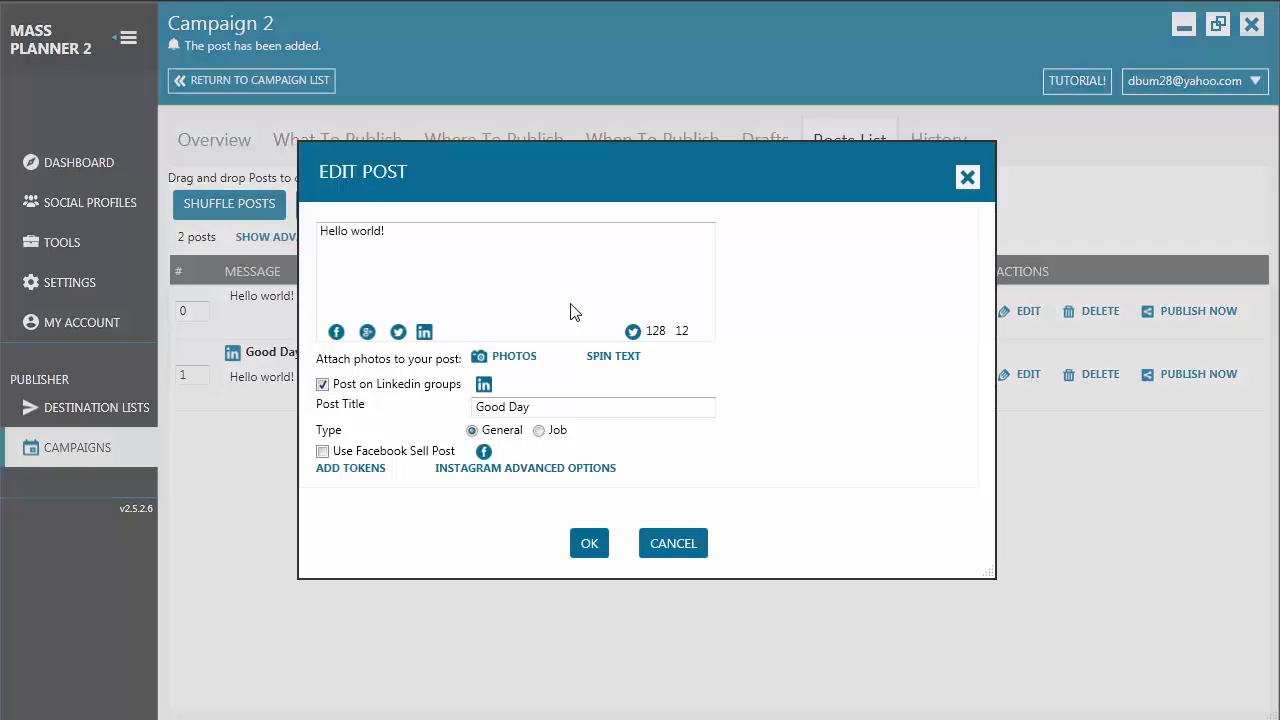
{"action": "left_click", "coordinate": [519, 360]}
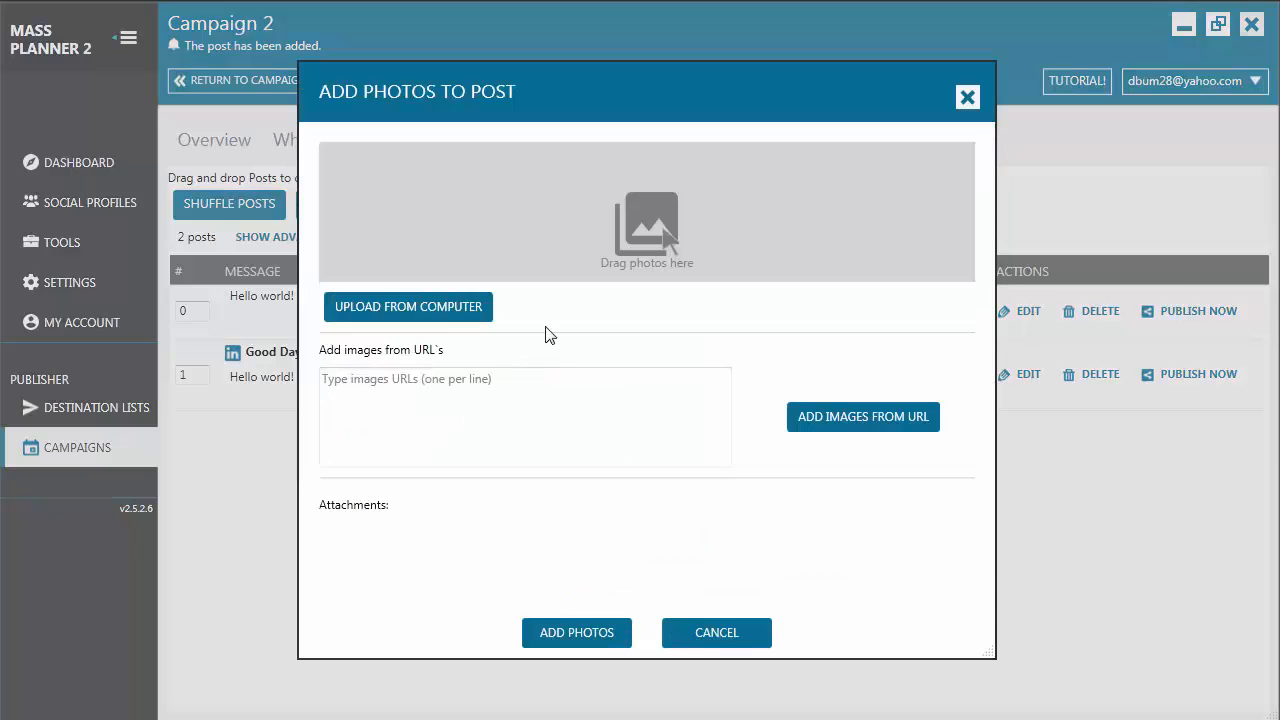
{"action": "left_click", "coordinate": [442, 322]}
{"action": "left_click", "coordinate": [508, 312]}
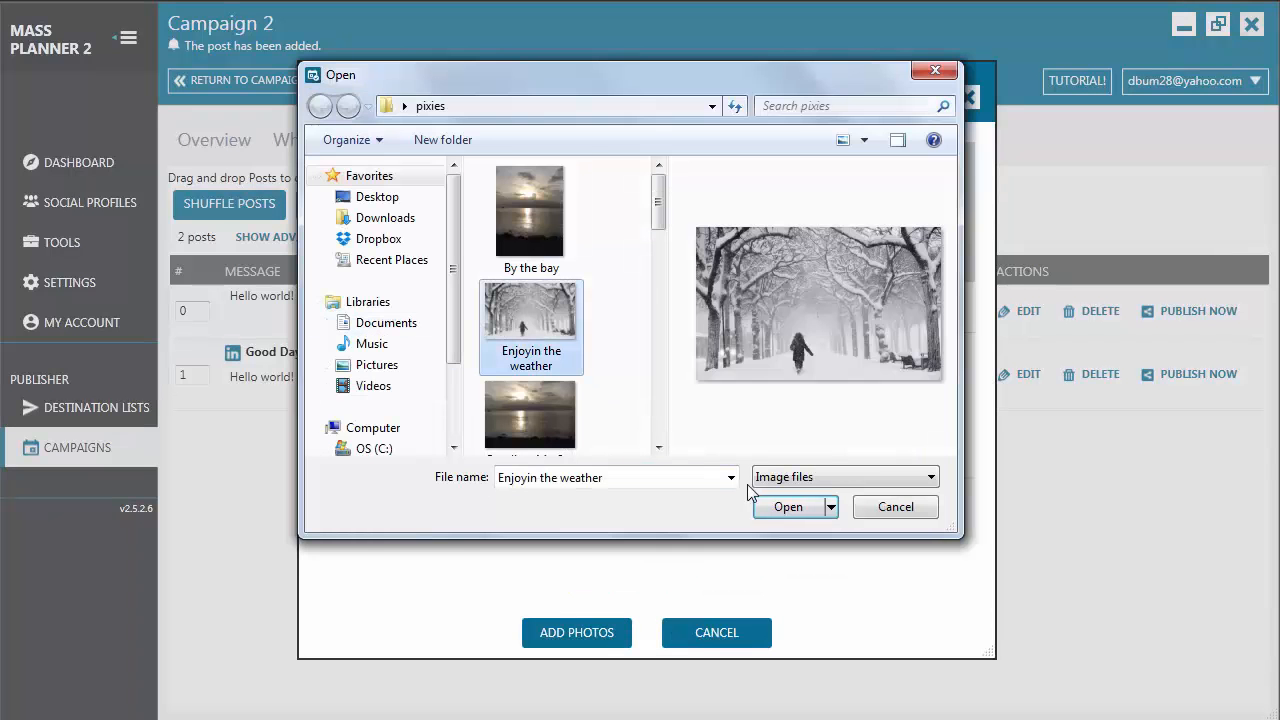
{"action": "left_click", "coordinate": [785, 507]}
{"action": "left_click", "coordinate": [588, 626]}
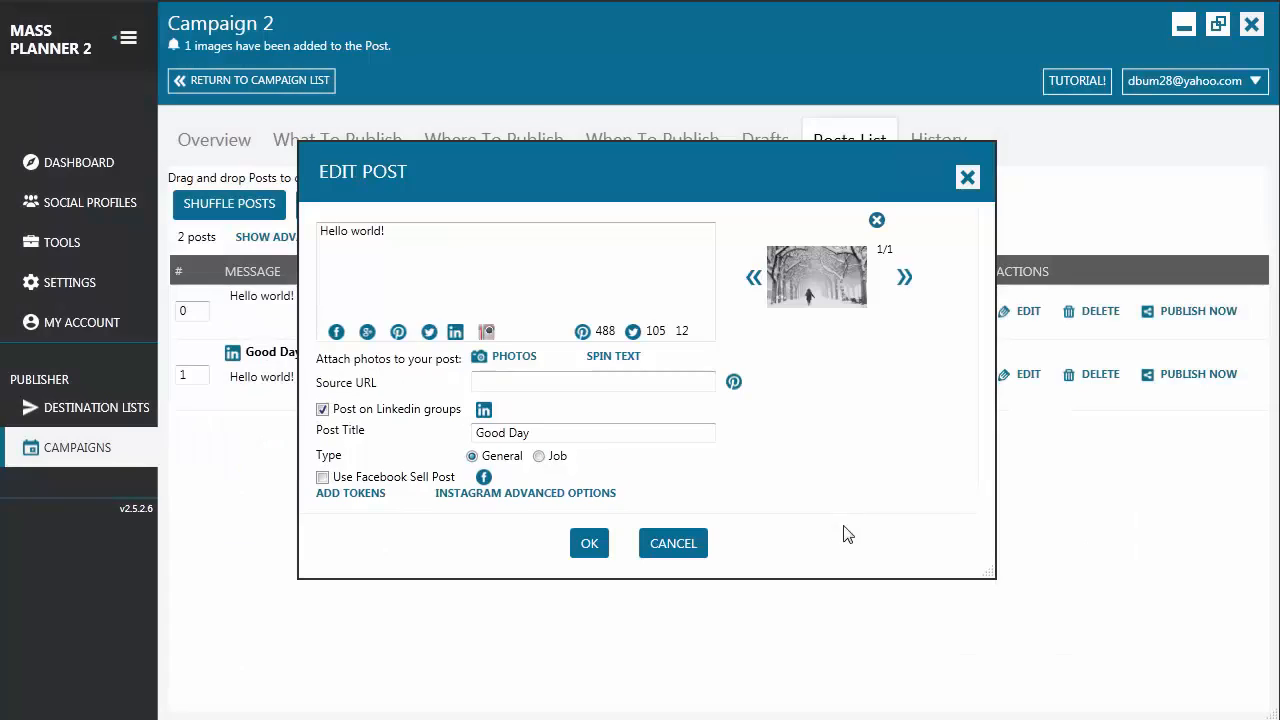
{"action": "left_click", "coordinate": [588, 550]}
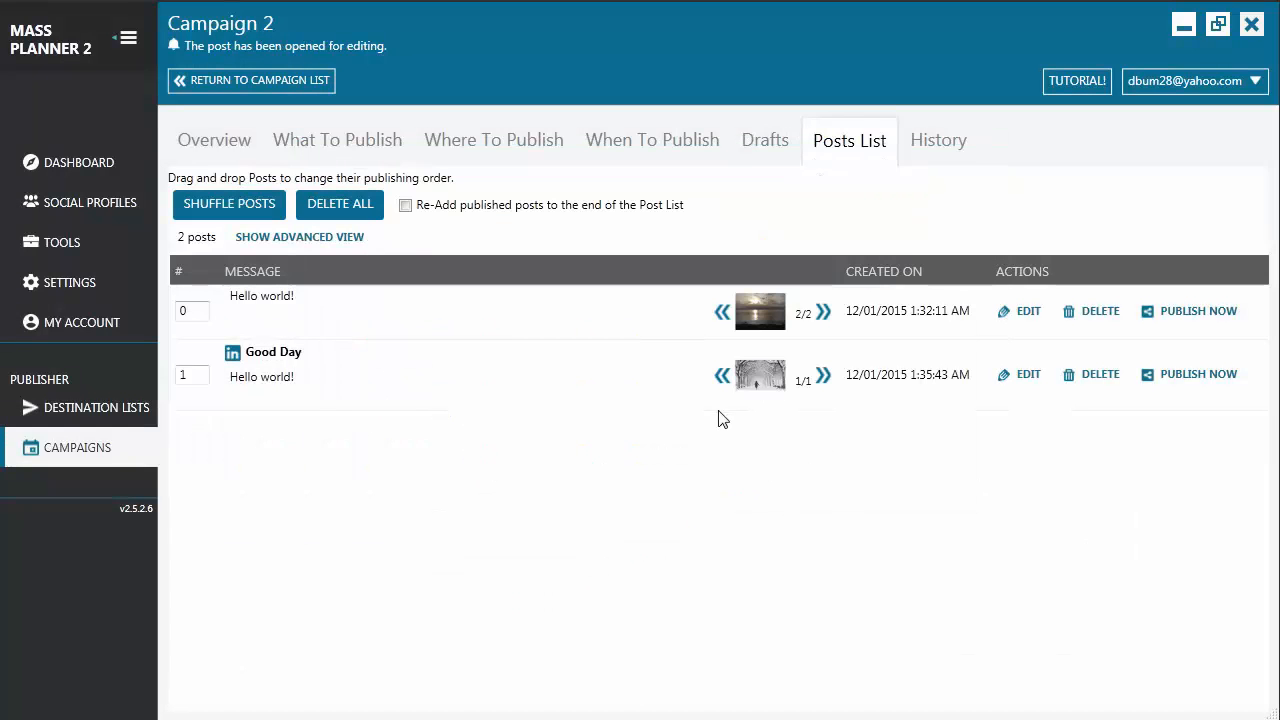
Step: Start a new single post with the message "Hello All!" and attach the snowman picture from the computer
{"action": "left_click", "coordinate": [357, 140]}
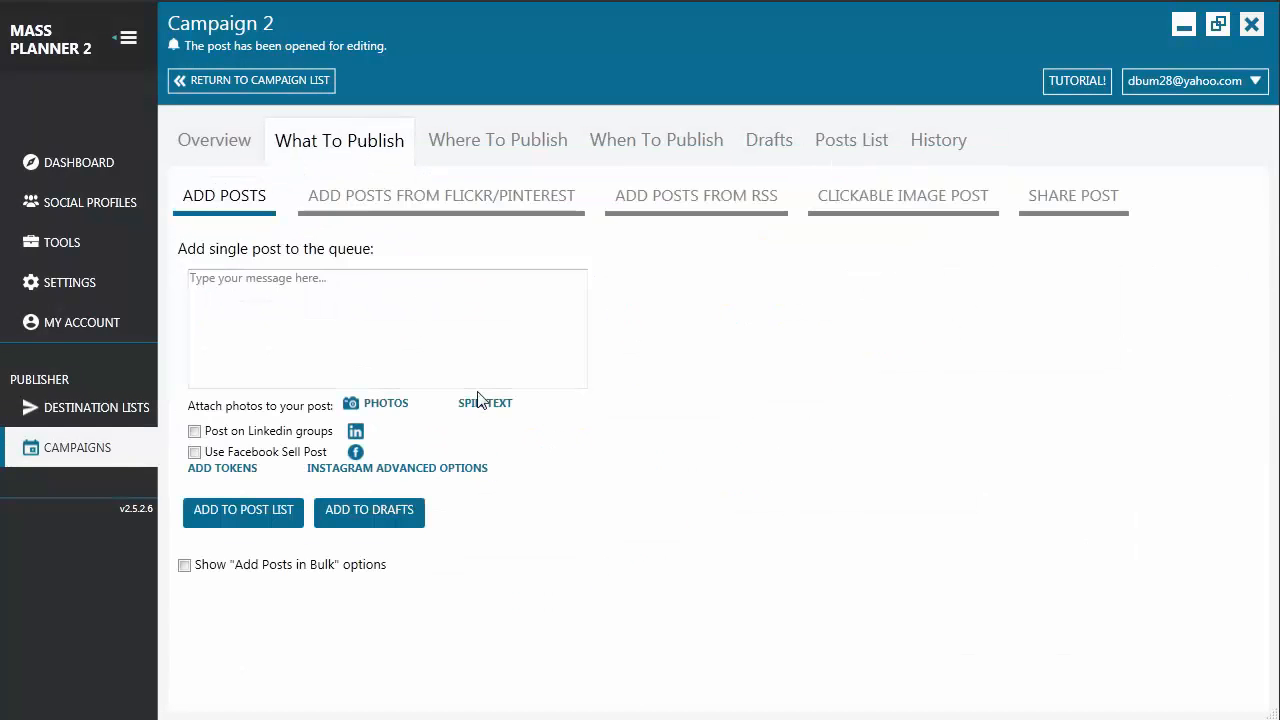
{"action": "left_click", "coordinate": [256, 294]}
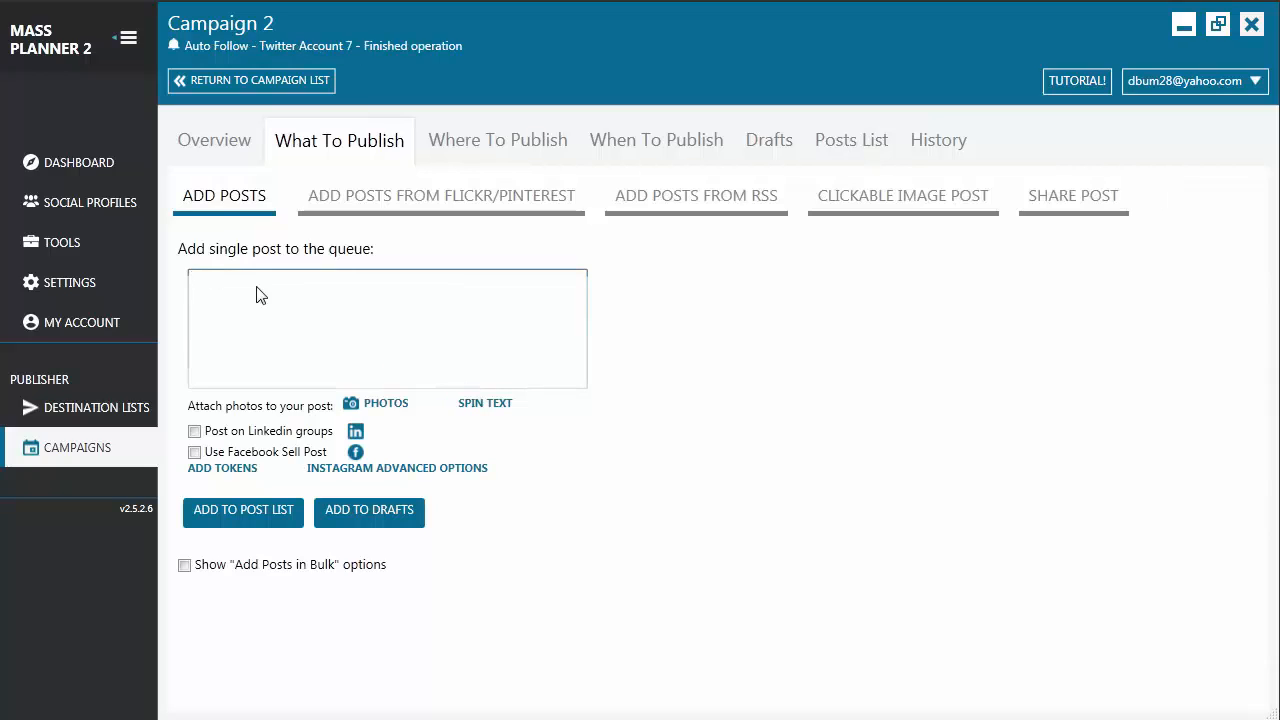
{"action": "type", "text": "Hello"}
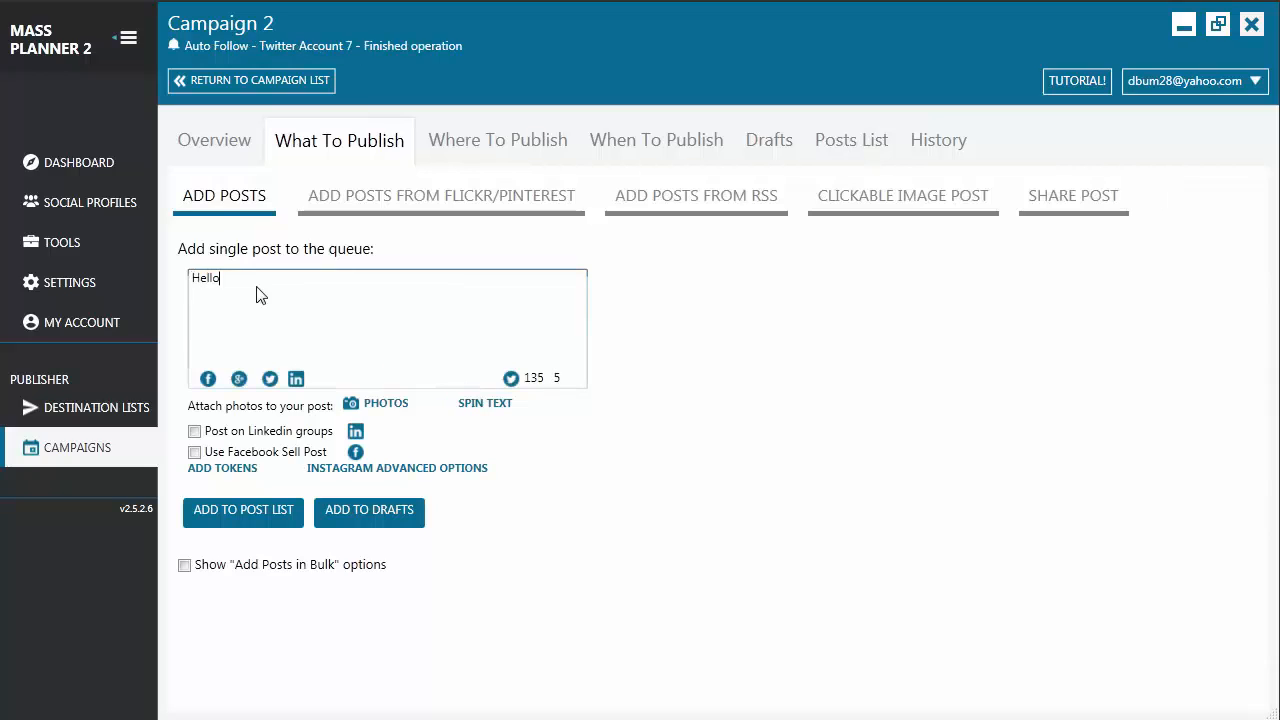
{"action": "type", "text": " All!"}
{"action": "left_click", "coordinate": [386, 403]}
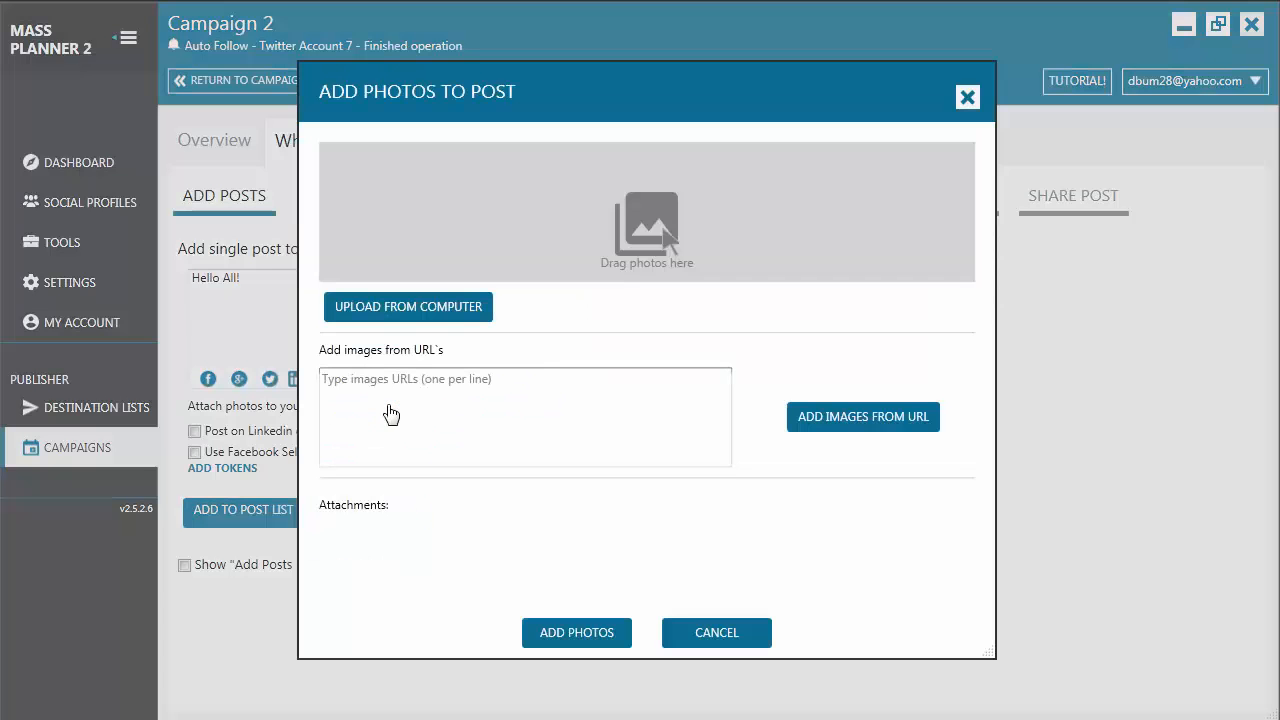
{"action": "left_click", "coordinate": [430, 305]}
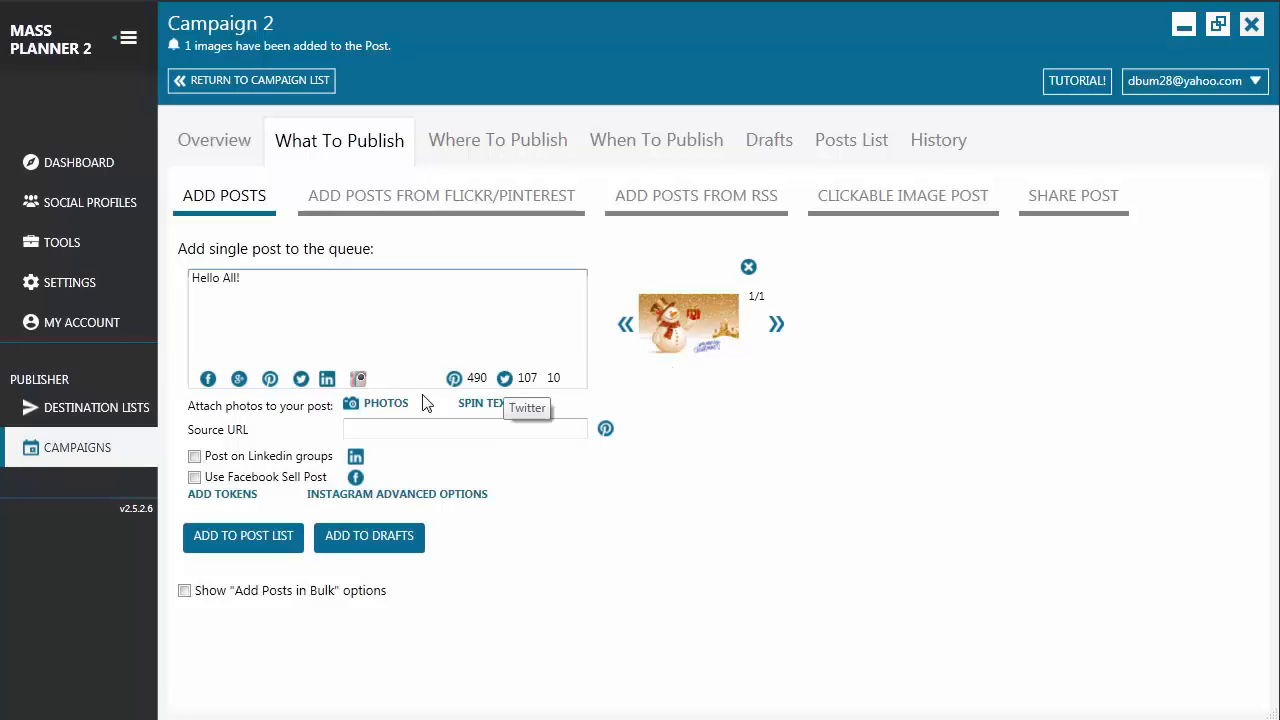
Step: Attach the blue Merry Christmas picture from the computer as a second photo of the "Hello All!" post
{"action": "left_click", "coordinate": [389, 407]}
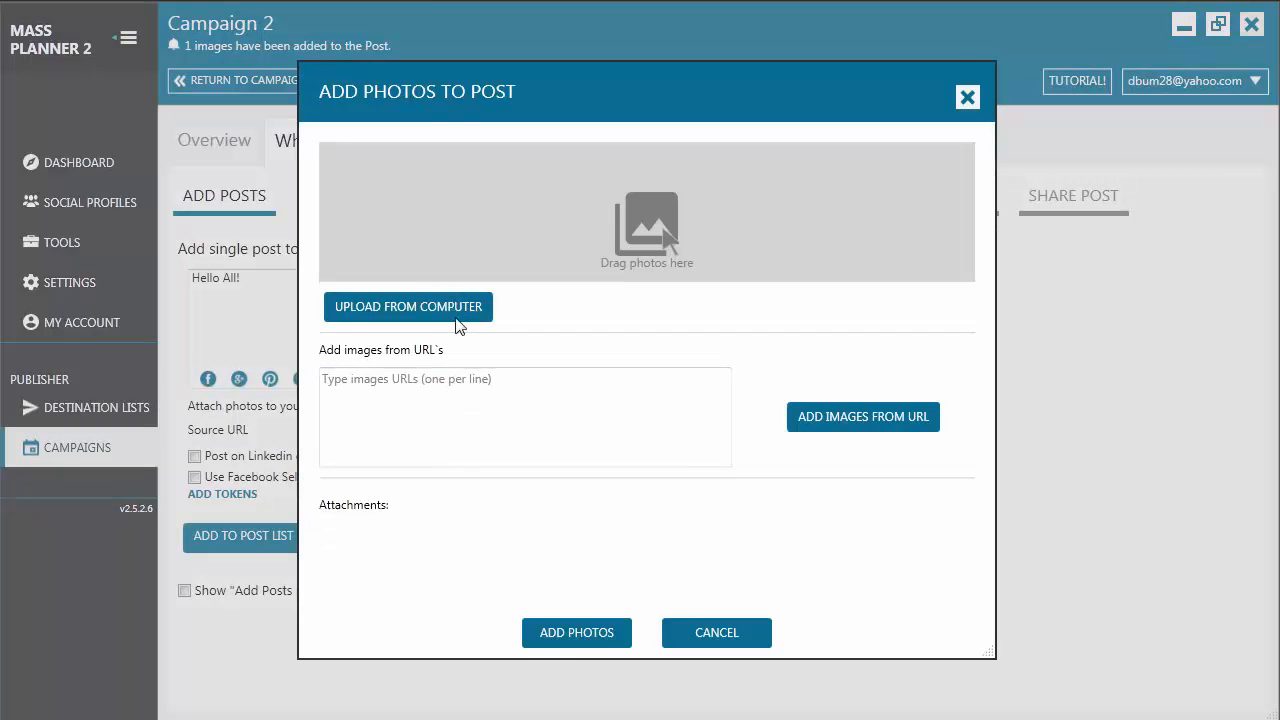
{"action": "left_click", "coordinate": [455, 312]}
{"action": "left_click_drag", "start_coordinate": [657, 228], "coordinate": [657, 340]}
{"action": "left_click", "coordinate": [529, 386]}
{"action": "left_click", "coordinate": [790, 506]}
{"action": "left_click", "coordinate": [573, 640]}
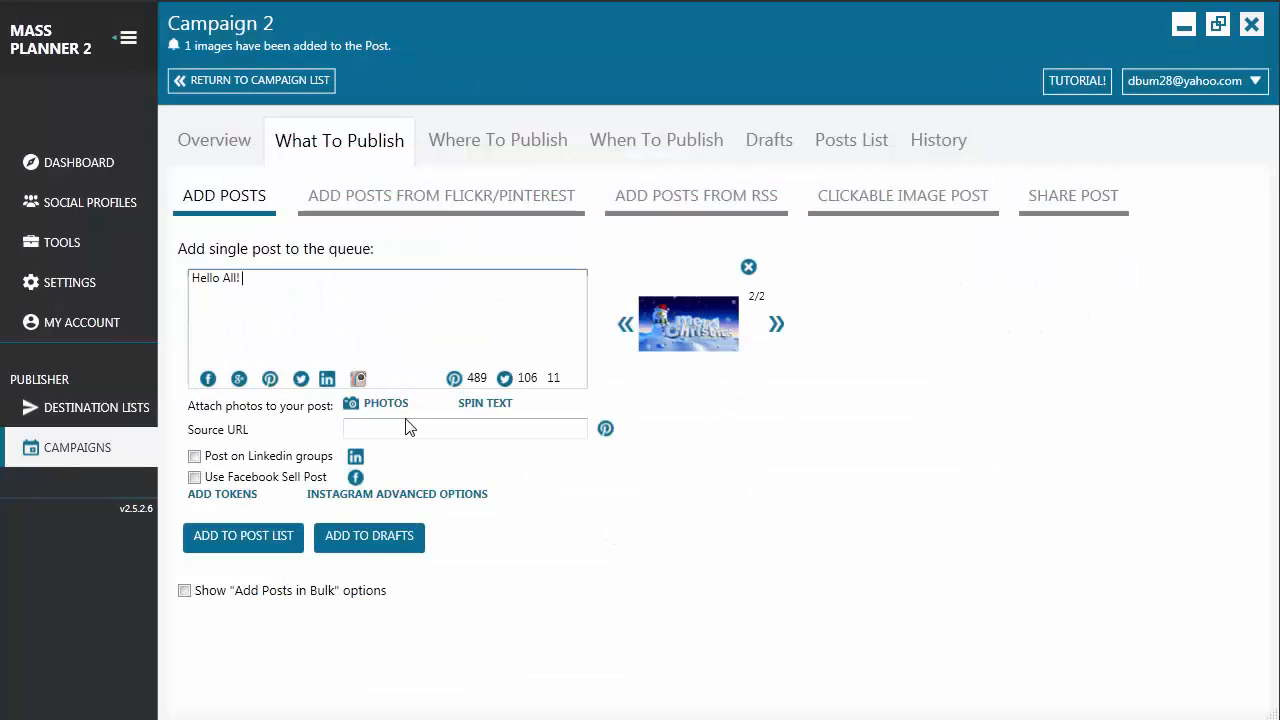
Step: Make it a Facebook sell post titled "Christmas Goodies For Sale" priced at 100, add it to the post list and view the list
{"action": "left_click", "coordinate": [193, 478]}
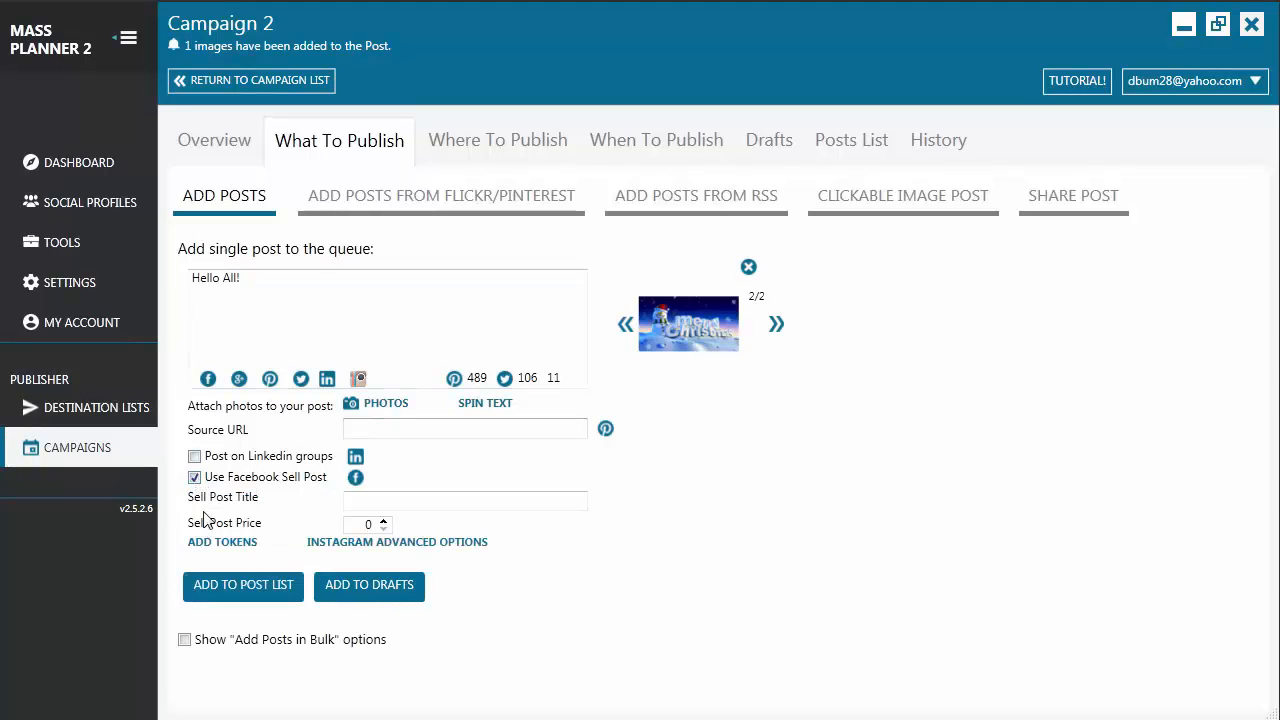
{"action": "left_click", "coordinate": [380, 488]}
{"action": "type", "text": "Christmas Goodies For Sale"}
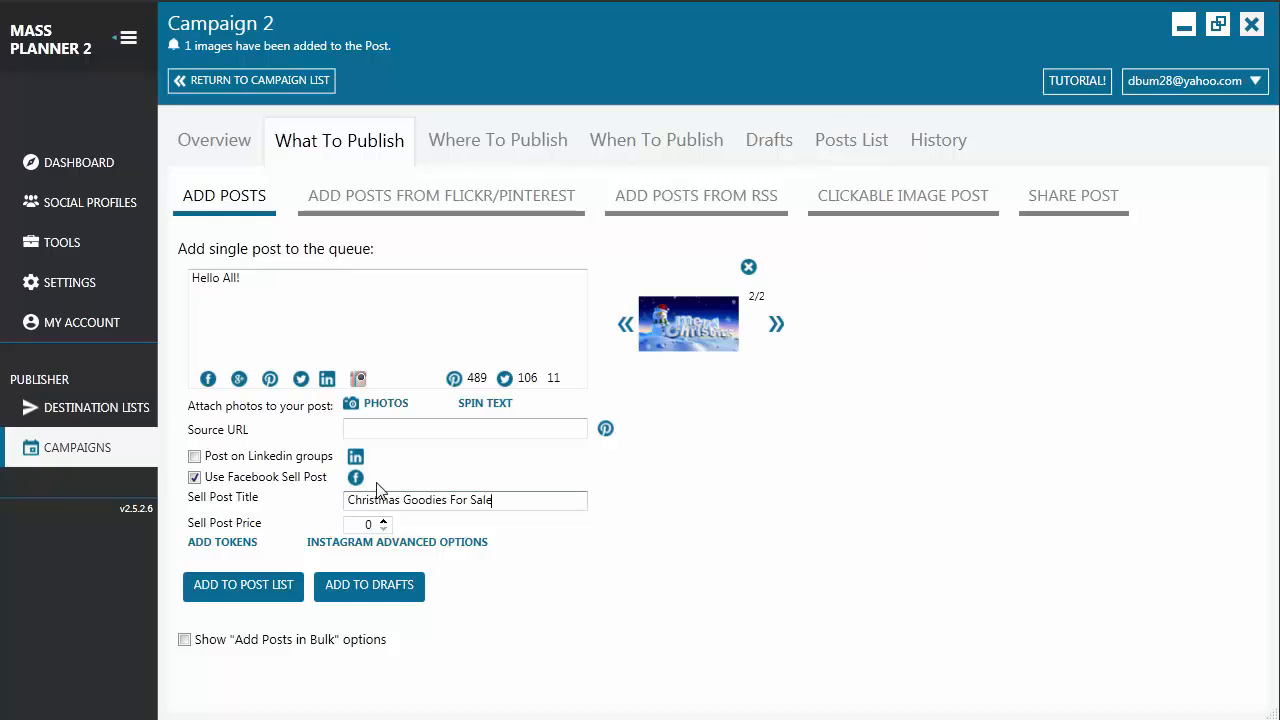
{"action": "left_click", "coordinate": [366, 526]}
{"action": "type", "text": "100"}
{"action": "left_click", "coordinate": [268, 592]}
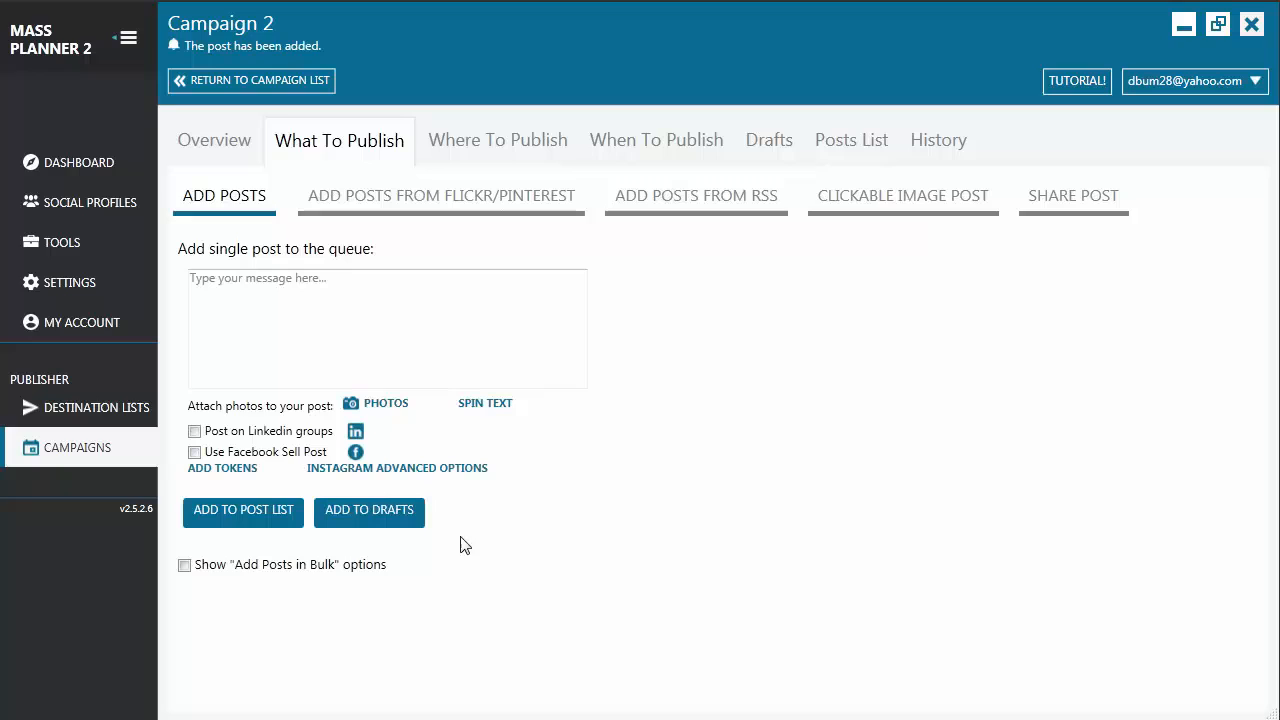
{"action": "left_click", "coordinate": [851, 141]}
Step: Examine the tokens available for insertion into a new single post
{"action": "left_click", "coordinate": [240, 470]}
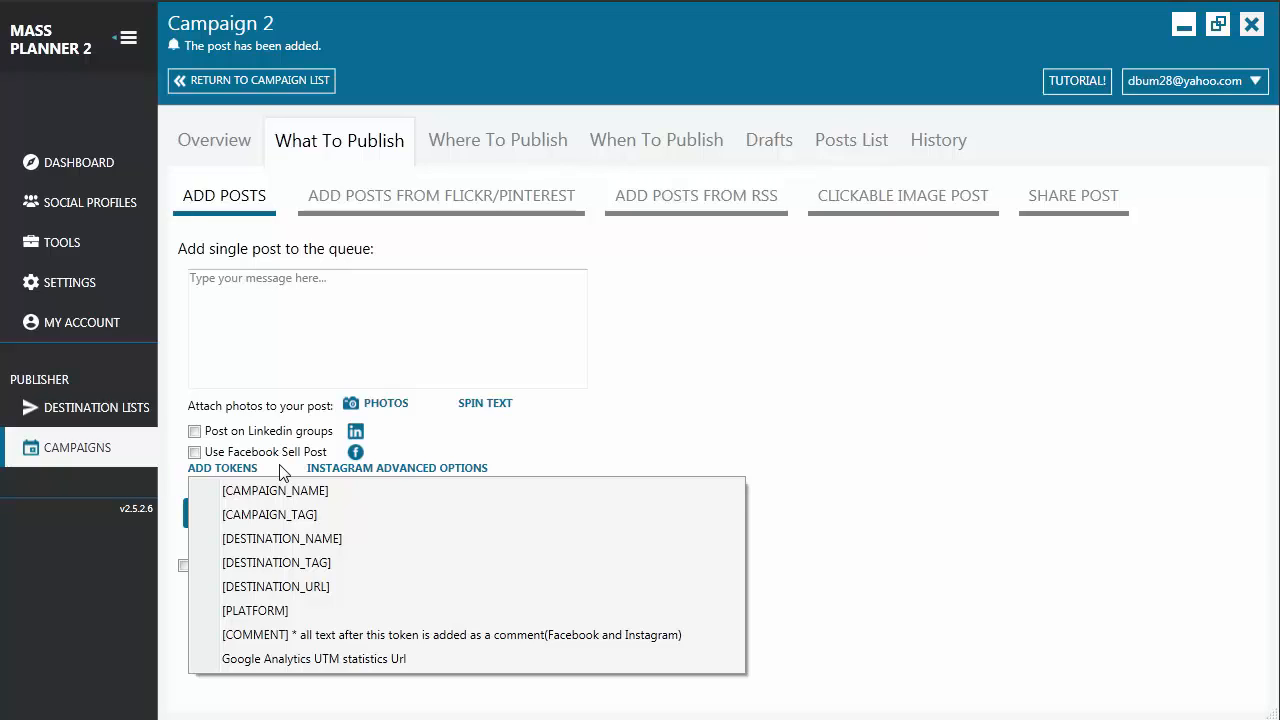
{"action": "left_click", "coordinate": [280, 472]}
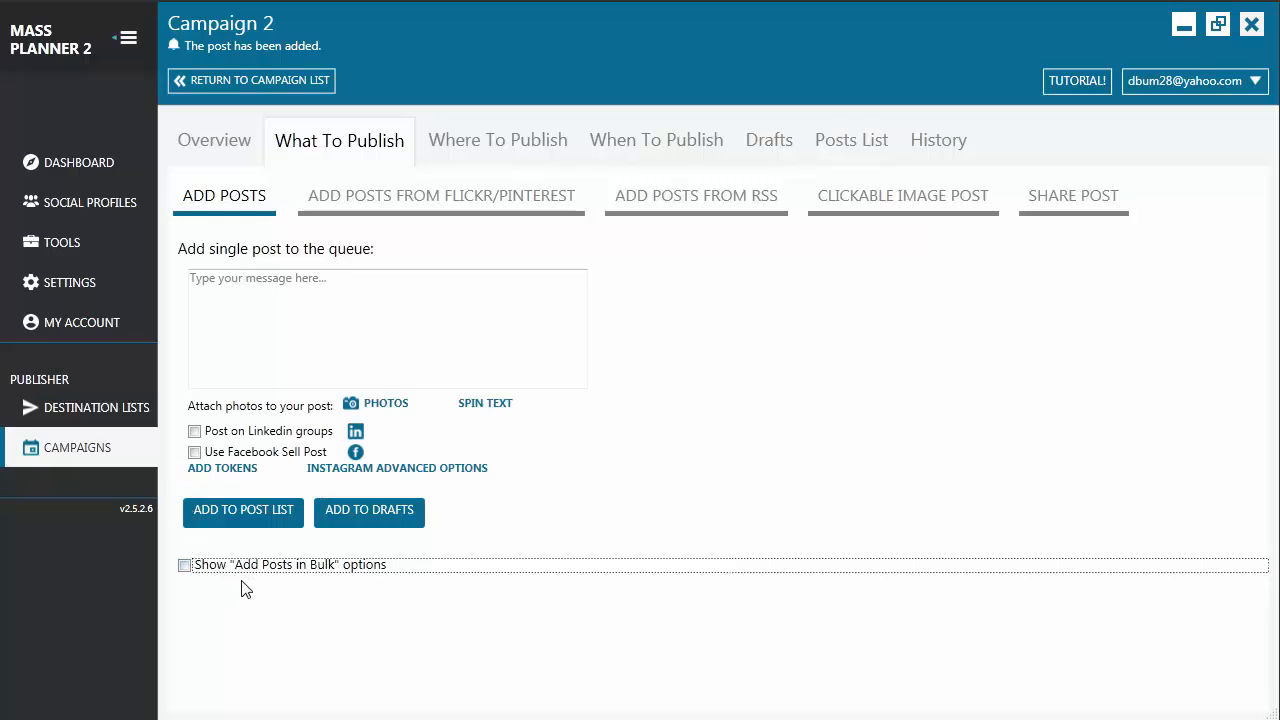
Step: Show the bulk posting options and start adding multiple text posts, giving the first the message "Hello Guys!" and an autumn forest photo
{"action": "left_click", "coordinate": [184, 566]}
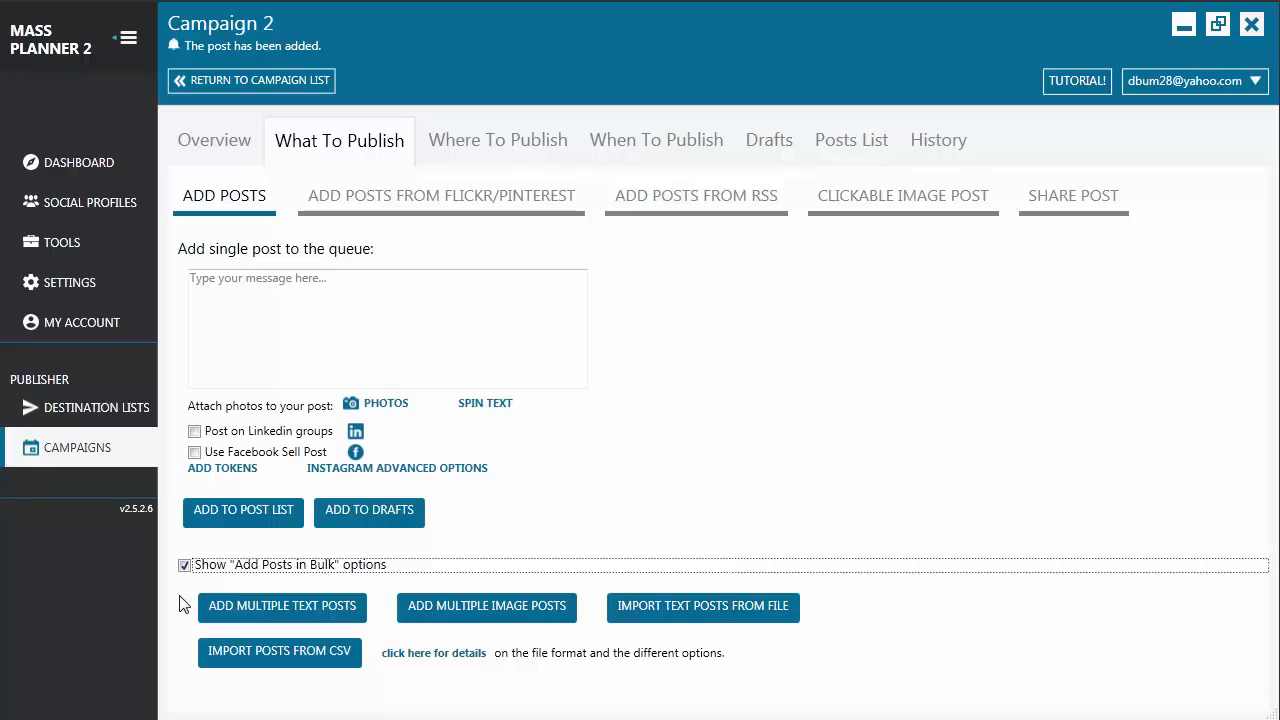
{"action": "left_click", "coordinate": [291, 607]}
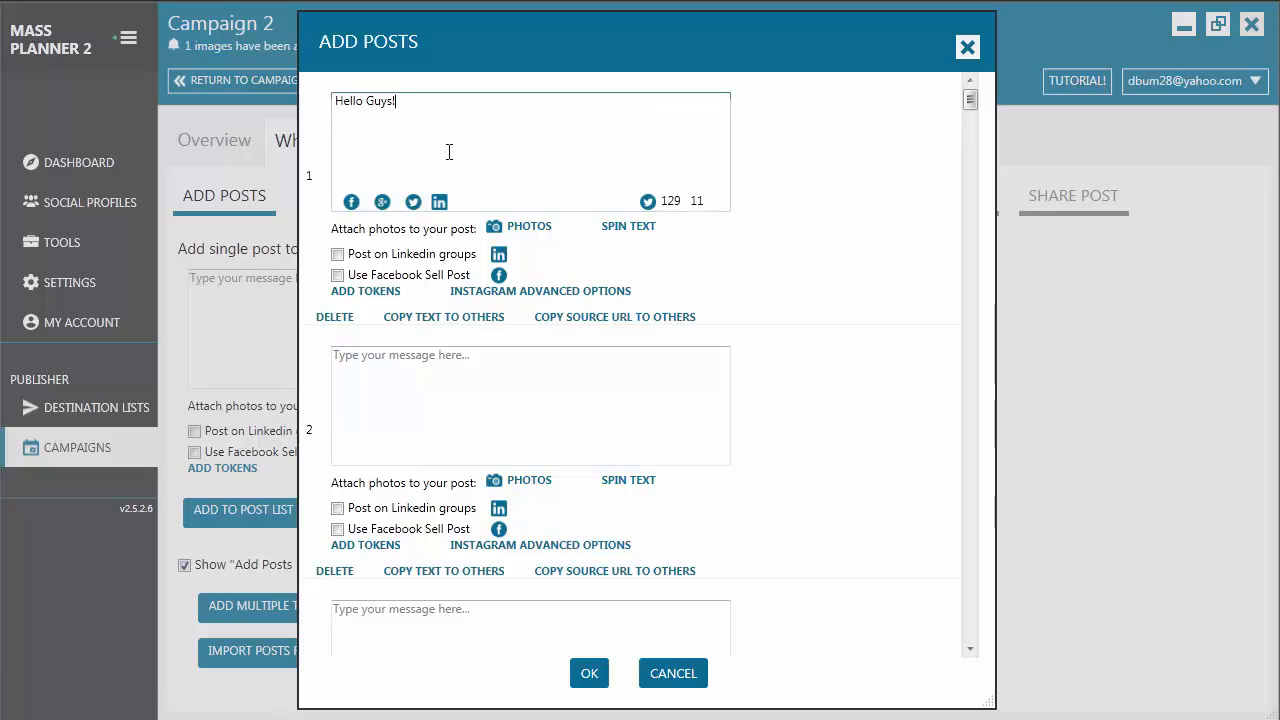
{"action": "left_click", "coordinate": [519, 227]}
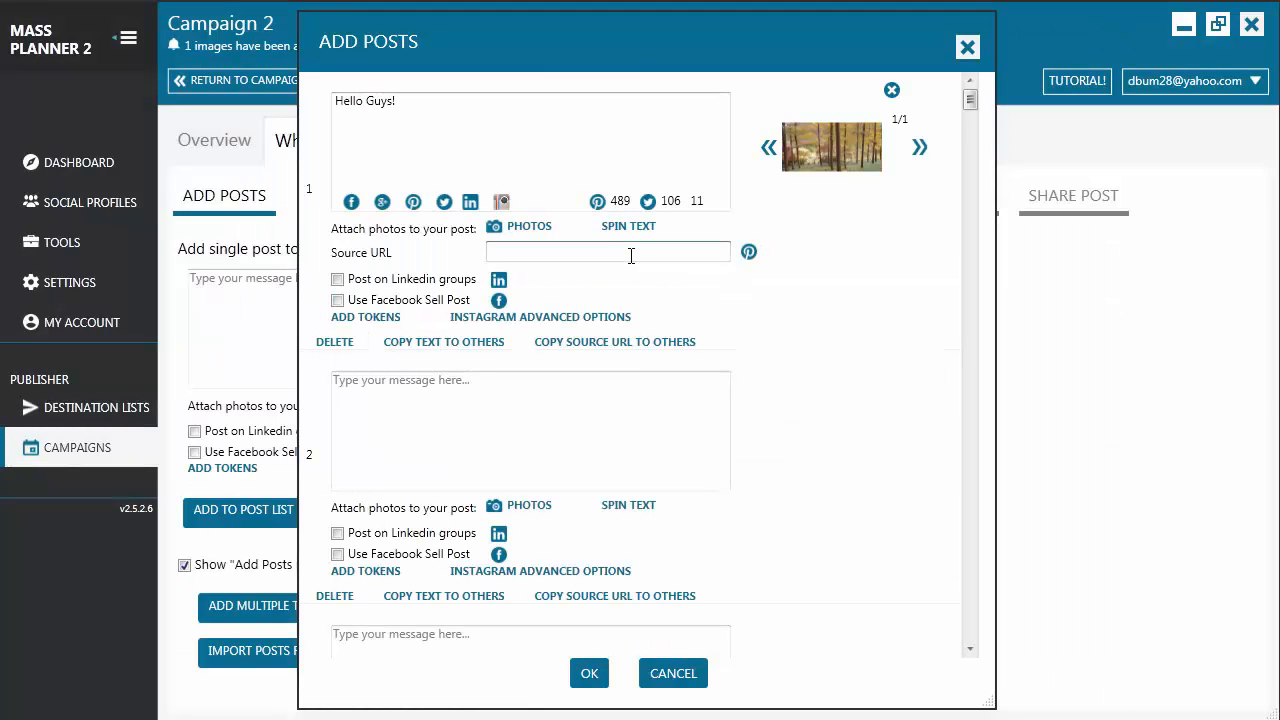
{"action": "left_click", "coordinate": [631, 256]}
{"action": "type", "text": "http://www.massplanner.com/"}
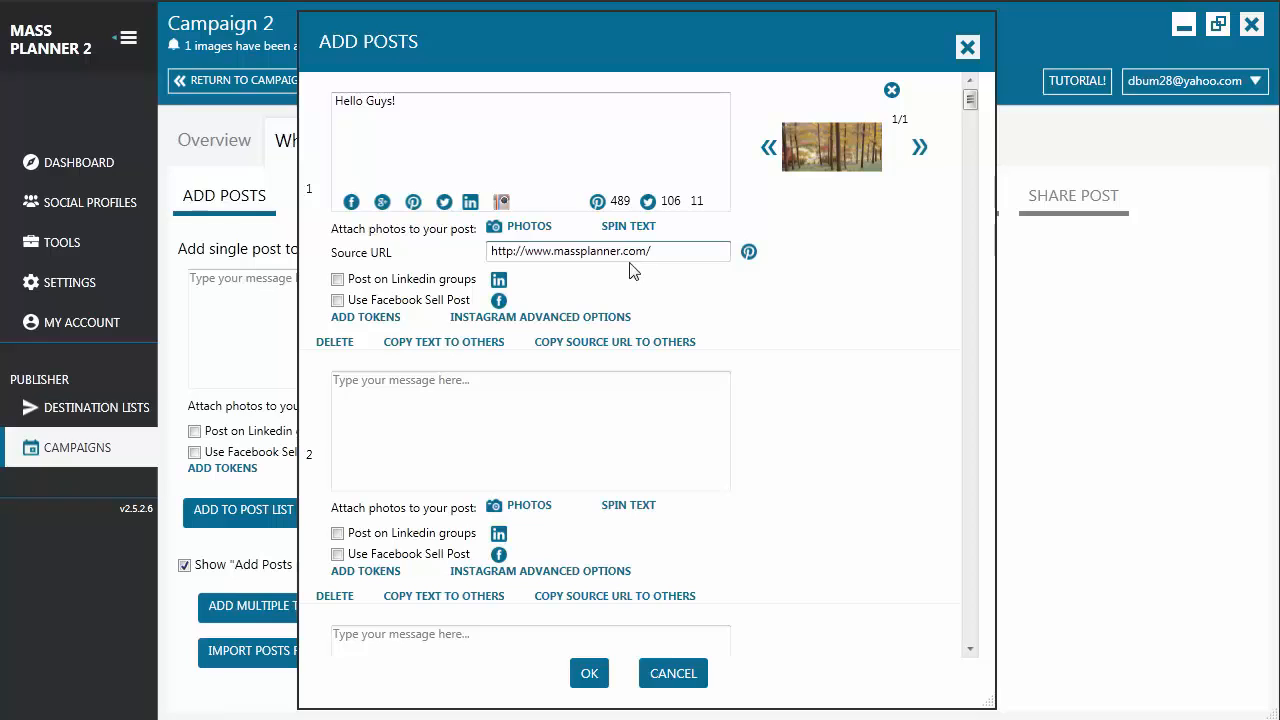
{"action": "left_click", "coordinate": [430, 348]}
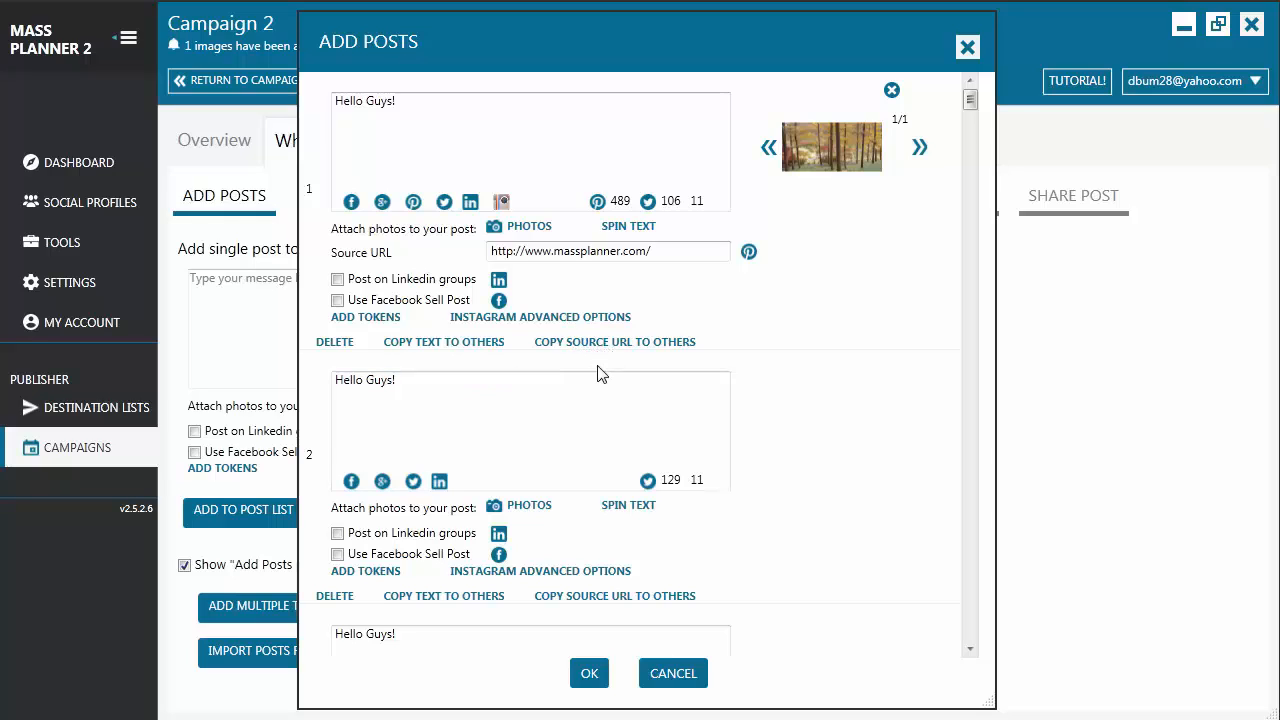
{"action": "left_click", "coordinate": [540, 510]}
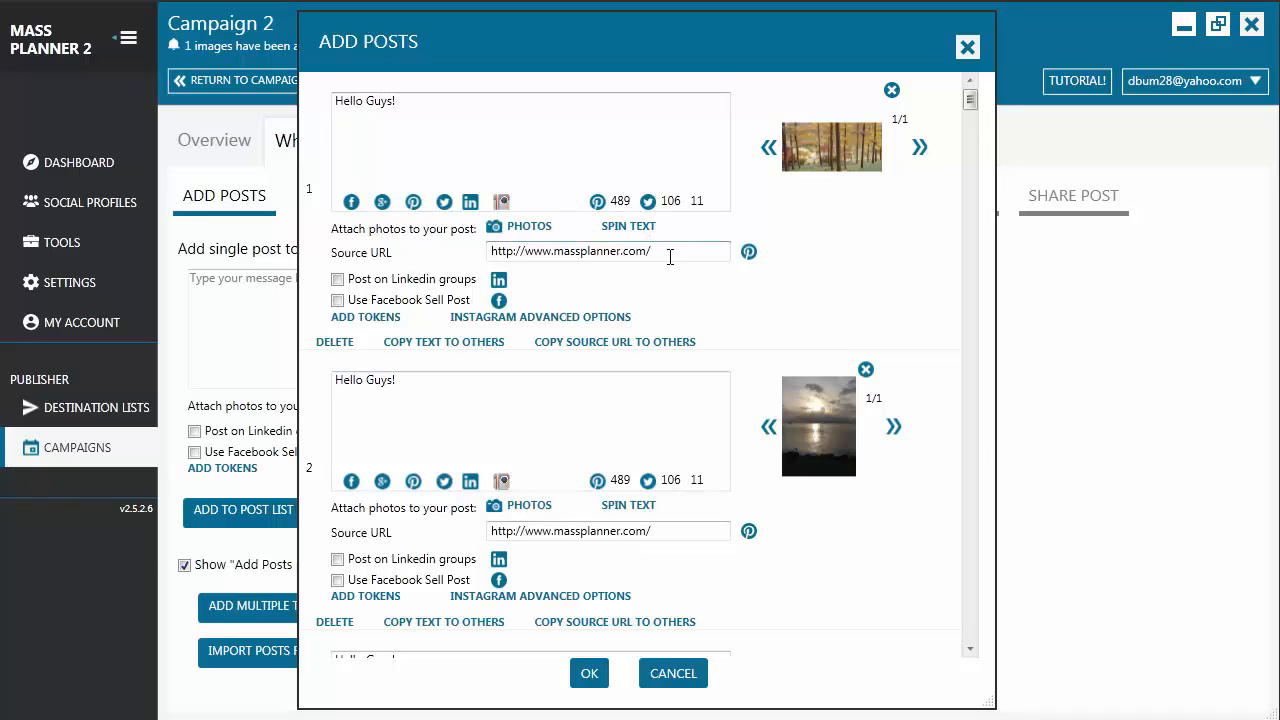
{"action": "left_click", "coordinate": [589, 673]}
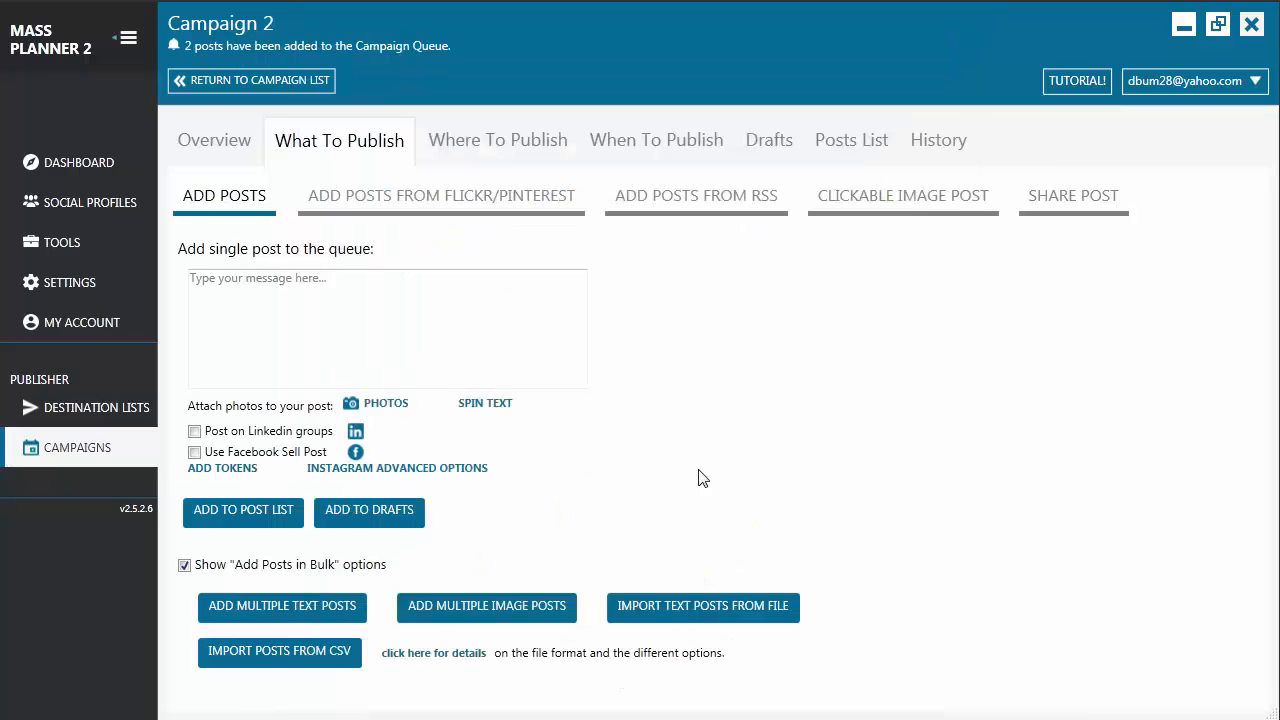
{"action": "left_click", "coordinate": [836, 144]}
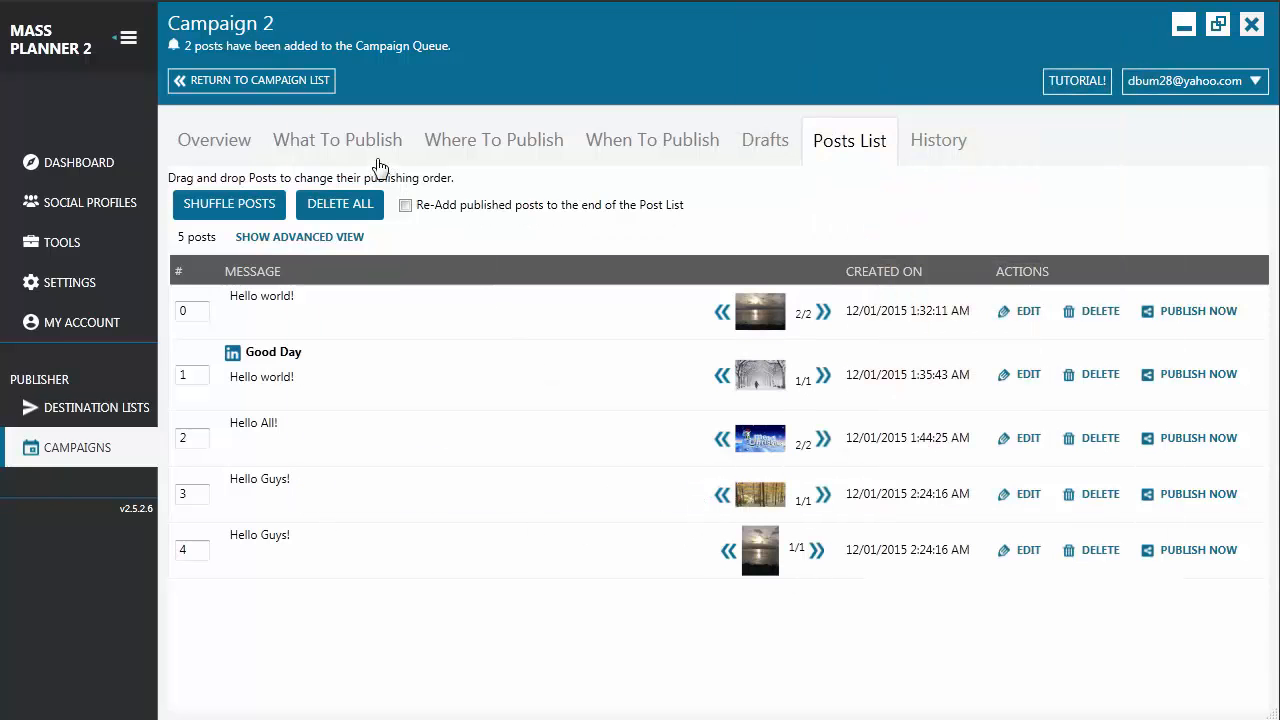
Step: Create bulk image posts from By the bay, Enjoyin the weather, Goodbye Mr. Sun and Happy Halloween!, using the file names as post text
{"action": "left_click", "coordinate": [338, 142]}
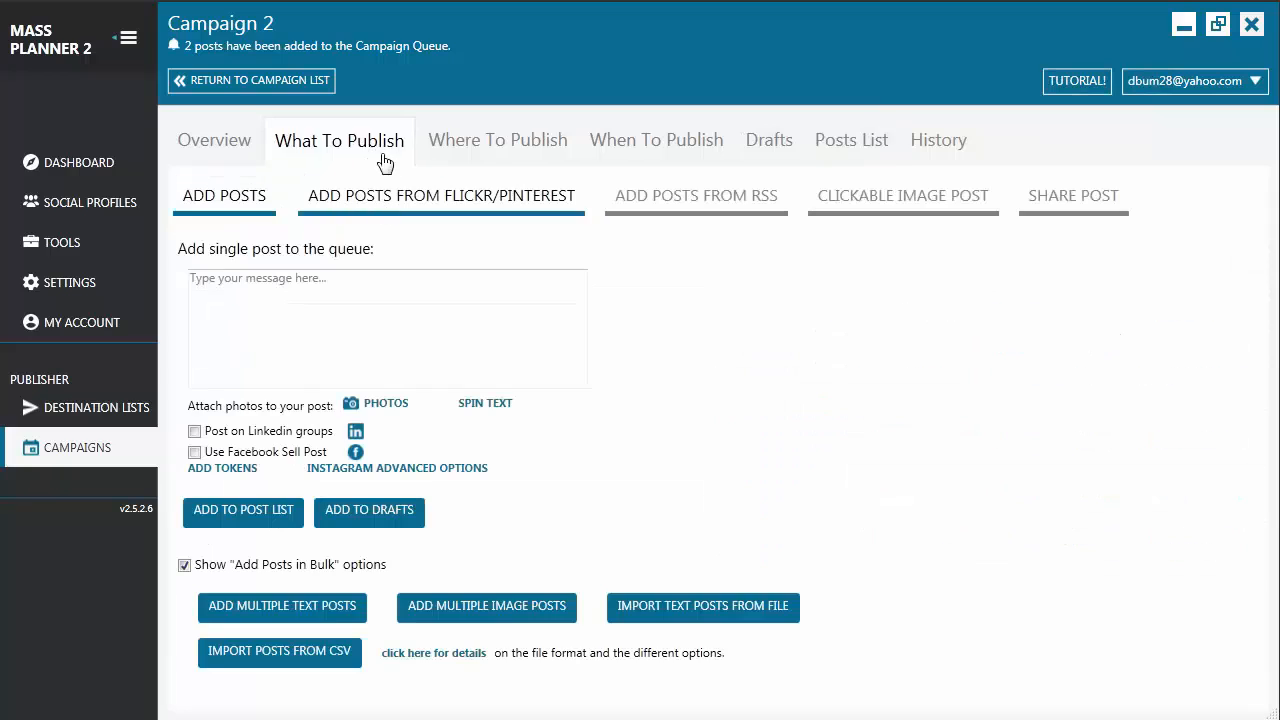
{"action": "left_click", "coordinate": [477, 606]}
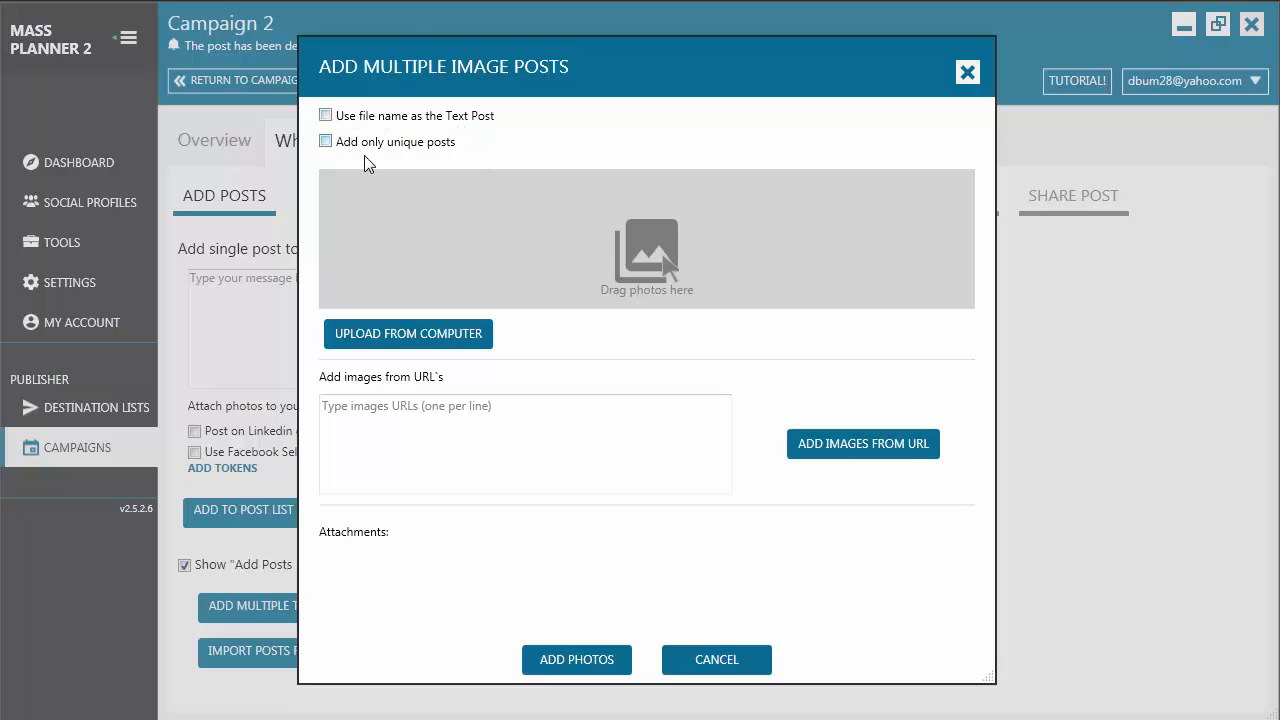
{"action": "left_click", "coordinate": [325, 116]}
{"action": "left_click", "coordinate": [458, 335]}
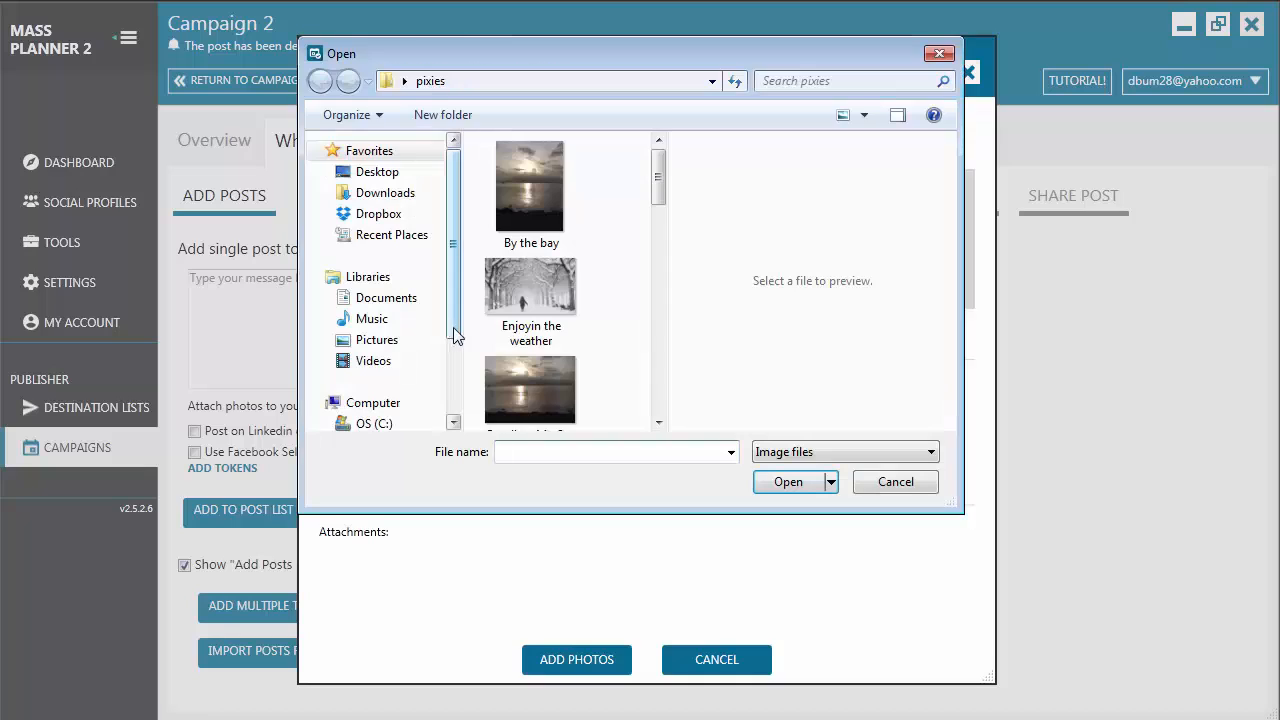
{"action": "left_click", "coordinate": [556, 195]}
{"action": "left_click", "coordinate": [545, 290], "text": "ctrl"}
{"action": "left_click", "coordinate": [539, 378], "text": "ctrl"}
{"action": "left_click", "coordinate": [656, 424]}
{"action": "left_click", "coordinate": [530, 365], "text": "ctrl"}
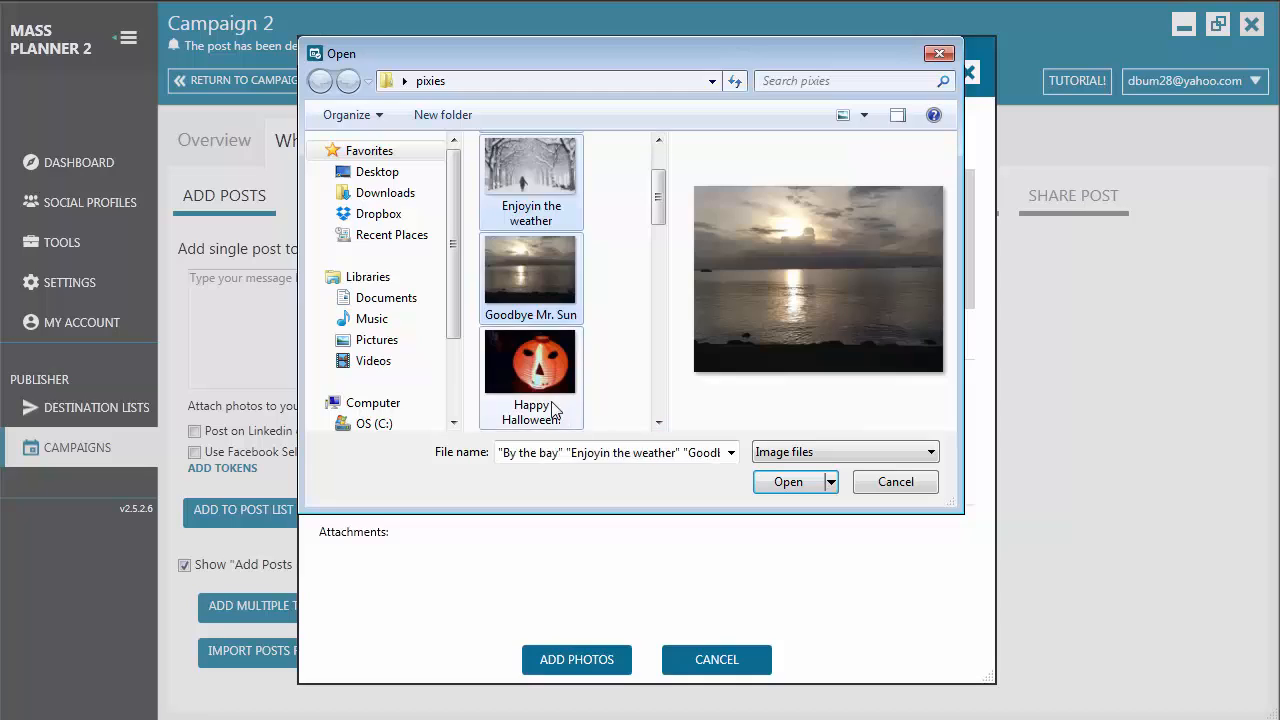
{"action": "key", "text": "Return"}
{"action": "left_click", "coordinate": [581, 657]}
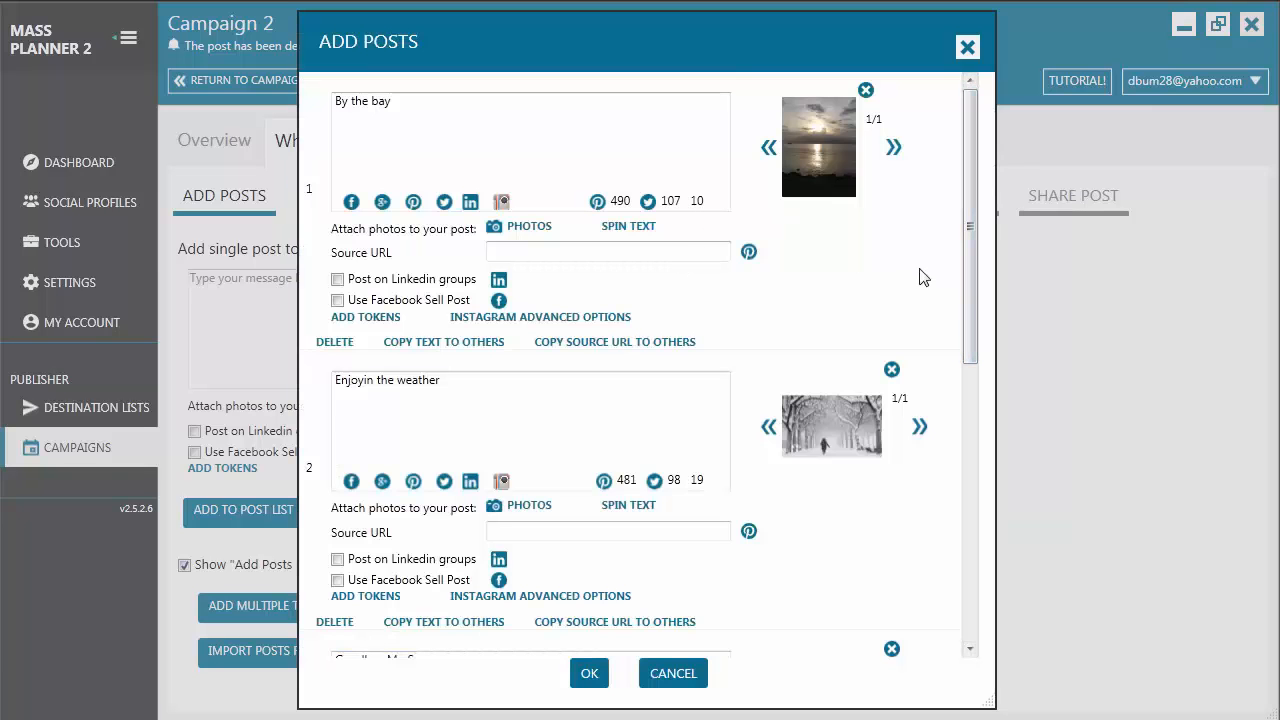
Step: Review the generated image posts, add them to the campaign queue and check them in the post list
{"action": "scroll", "coordinate": [921, 277], "scroll_direction": "down", "scroll_amount": 5}
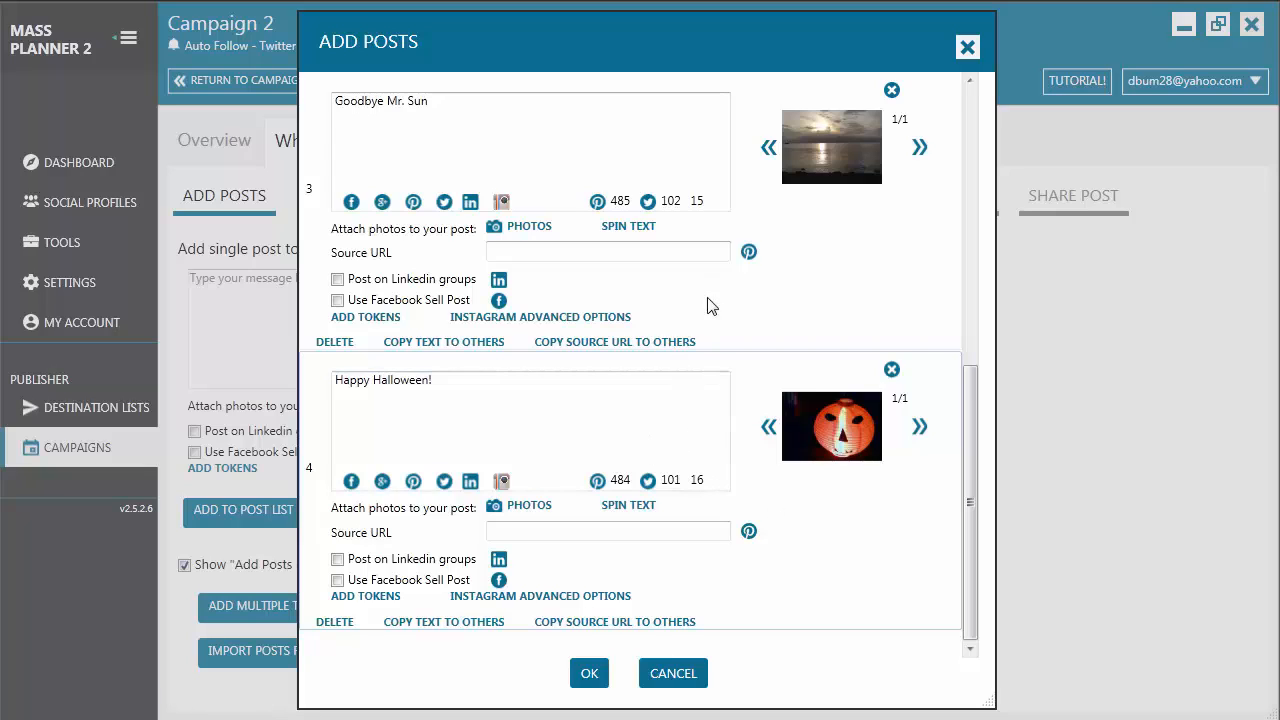
{"action": "scroll", "coordinate": [711, 338], "scroll_direction": "up", "scroll_amount": 2}
{"action": "left_click", "coordinate": [589, 673]}
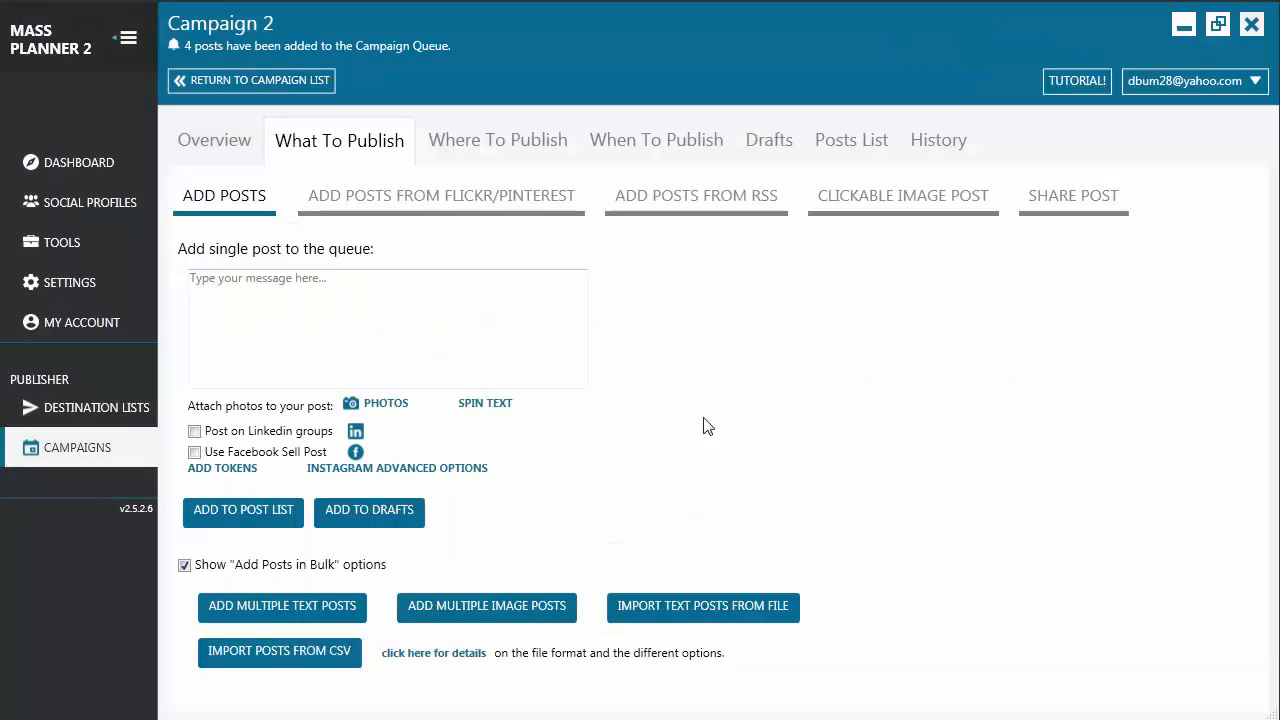
{"action": "left_click", "coordinate": [862, 147]}
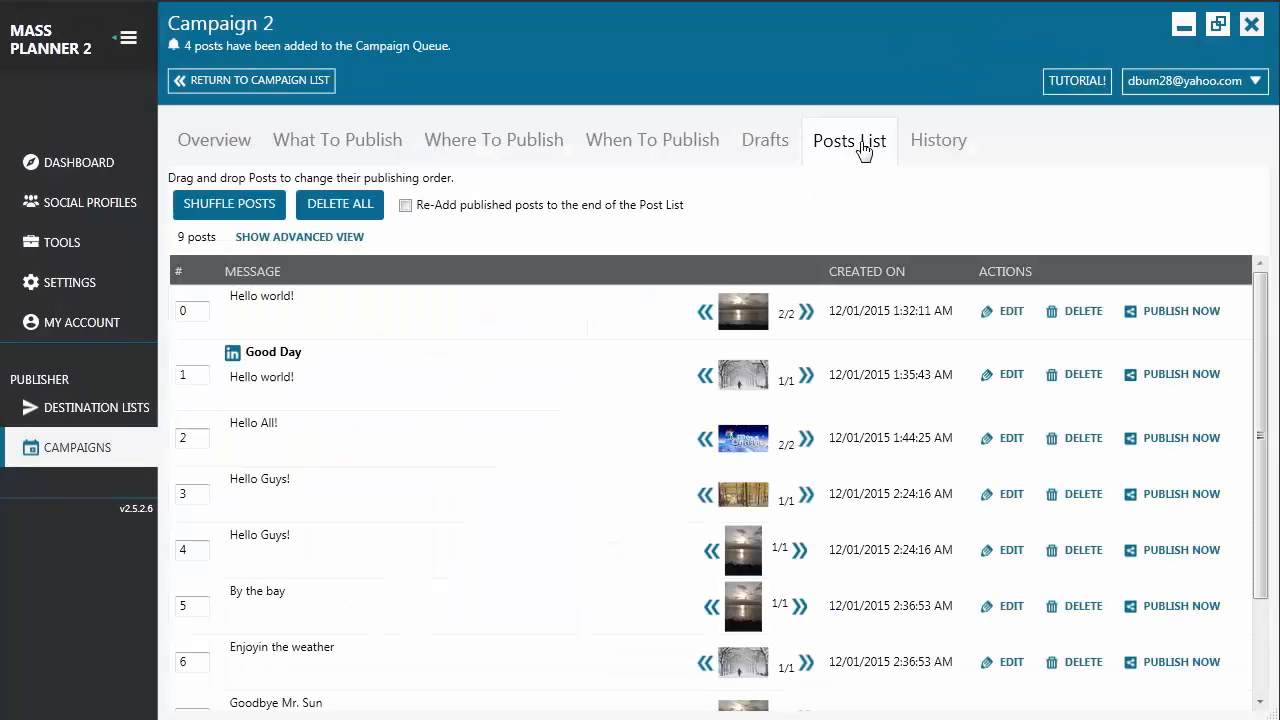
{"action": "scroll", "coordinate": [895, 520], "scroll_direction": "down", "scroll_amount": 2}
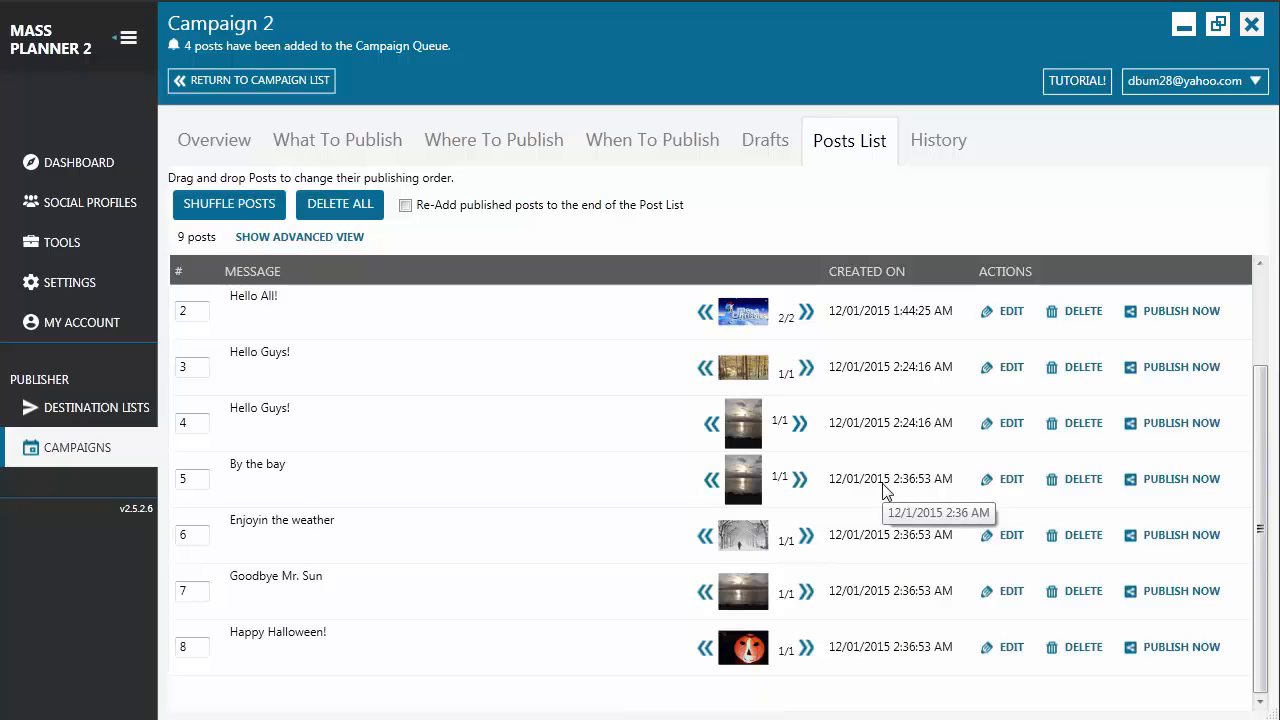
Step: Import text posts in bulk from the text document in the pixies folder
{"action": "left_click", "coordinate": [345, 145]}
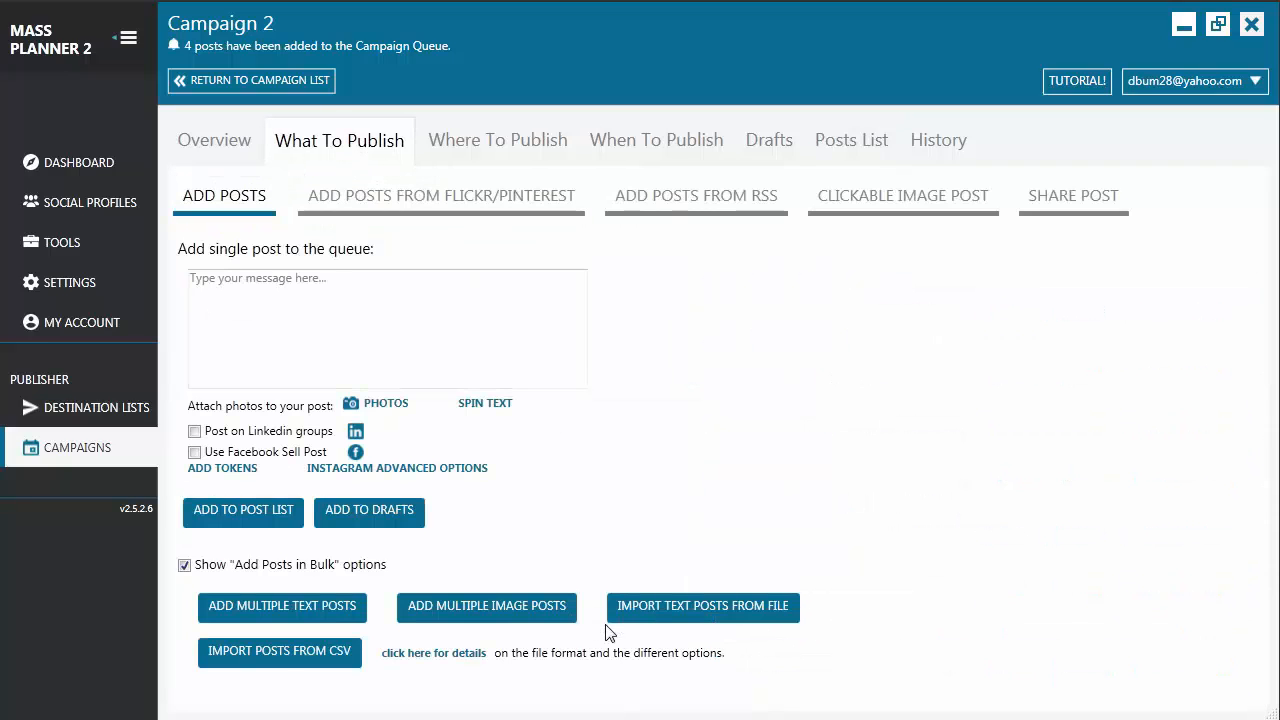
{"action": "left_click", "coordinate": [660, 606]}
{"action": "left_click_drag", "start_coordinate": [354, 268], "coordinate": [362, 385]}
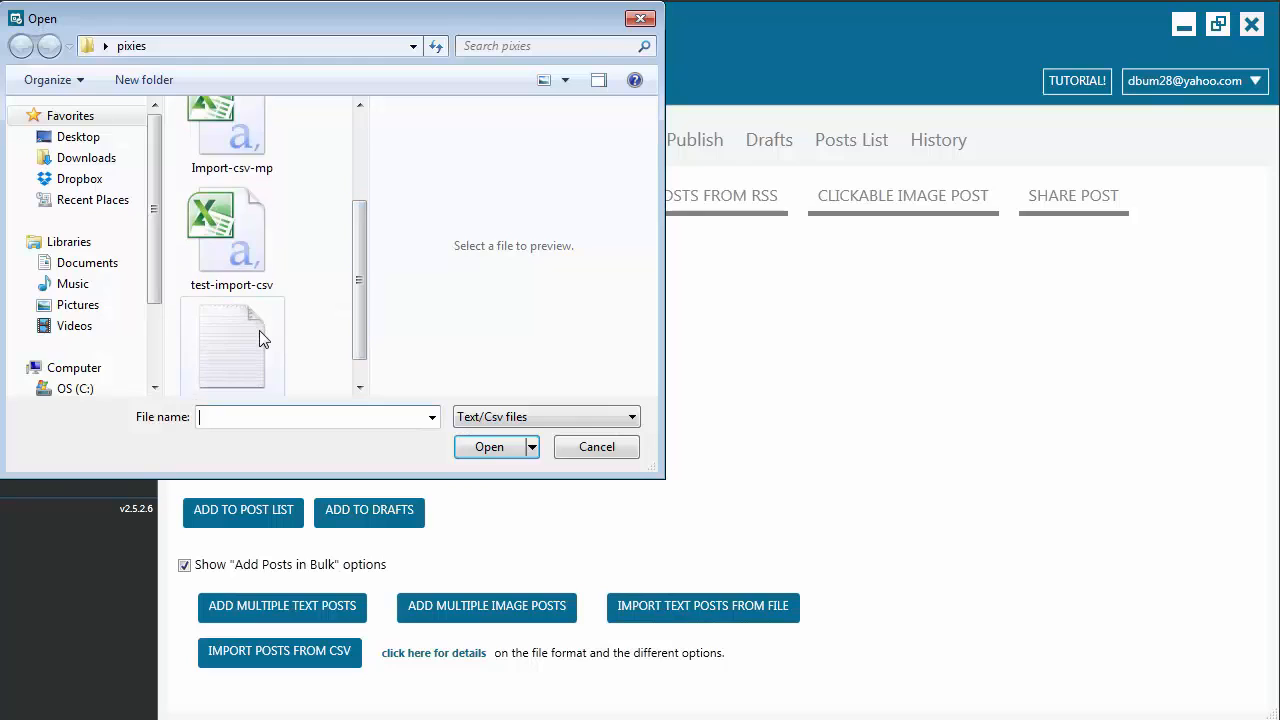
{"action": "left_click", "coordinate": [259, 330]}
{"action": "left_click", "coordinate": [514, 451]}
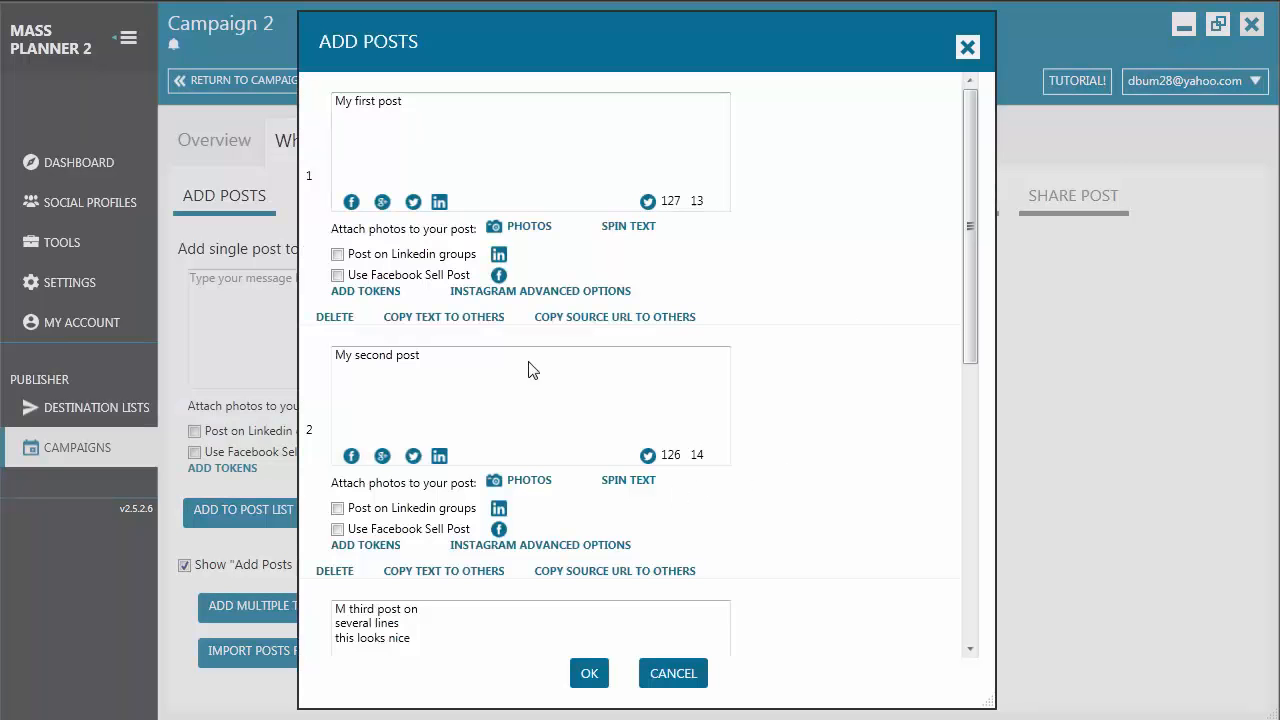
Step: Review the posts imported from the text file, add them to the queue and check the post list
{"action": "scroll", "coordinate": [896, 440], "scroll_direction": "down", "scroll_amount": 5}
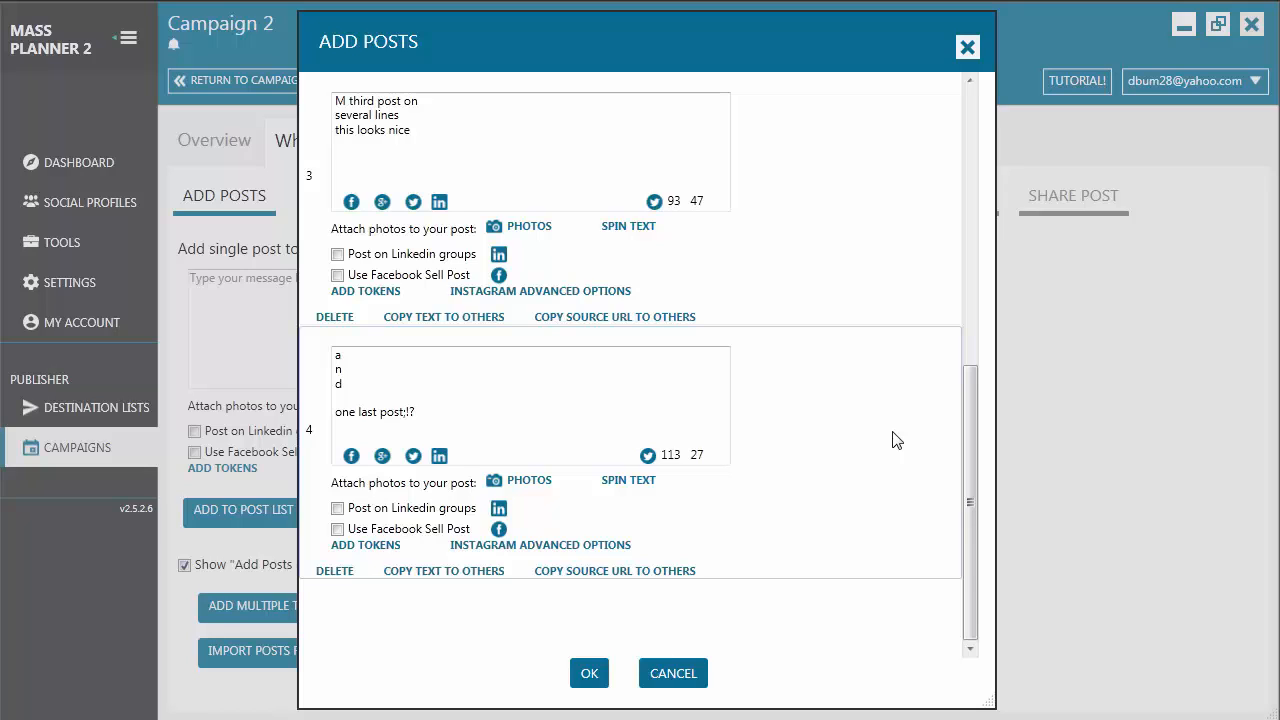
{"action": "left_click", "coordinate": [590, 674]}
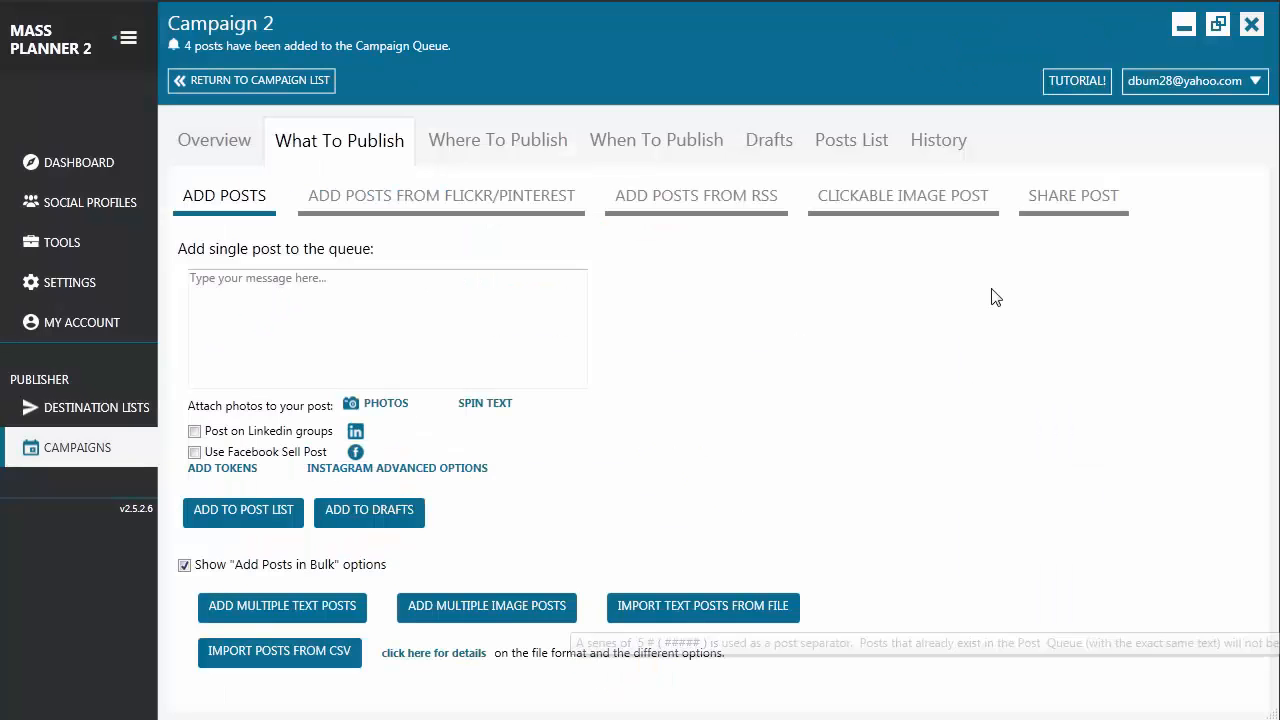
{"action": "left_click", "coordinate": [860, 156]}
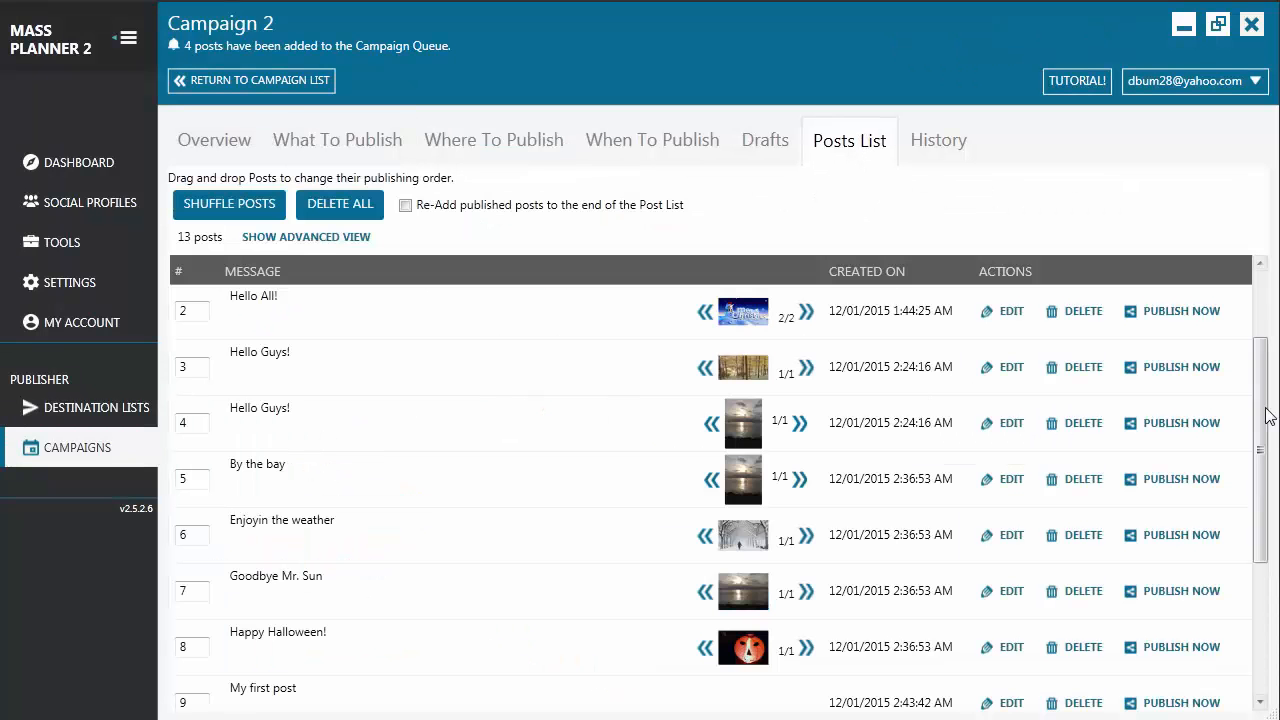
{"action": "scroll", "coordinate": [343, 560], "scroll_direction": "down", "scroll_amount": 2}
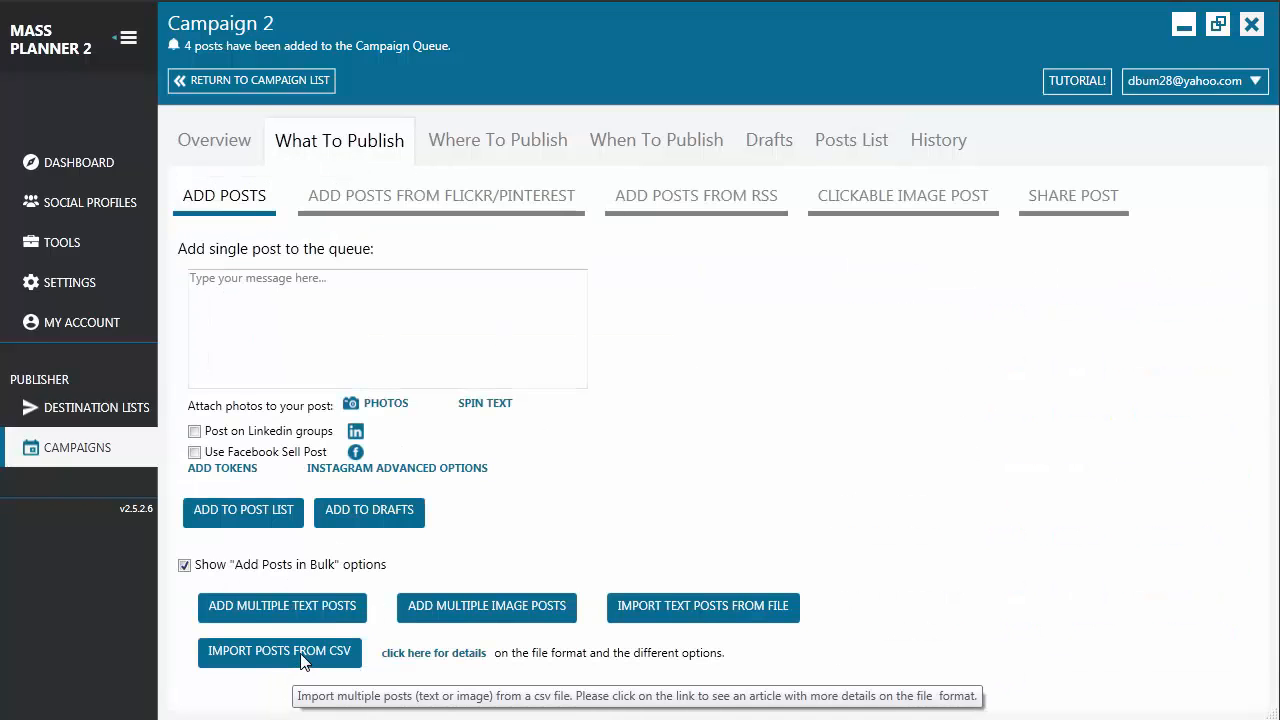
Step: Import posts from a CSV file in the pixies folder and acknowledge the import report
{"action": "left_click", "coordinate": [303, 662]}
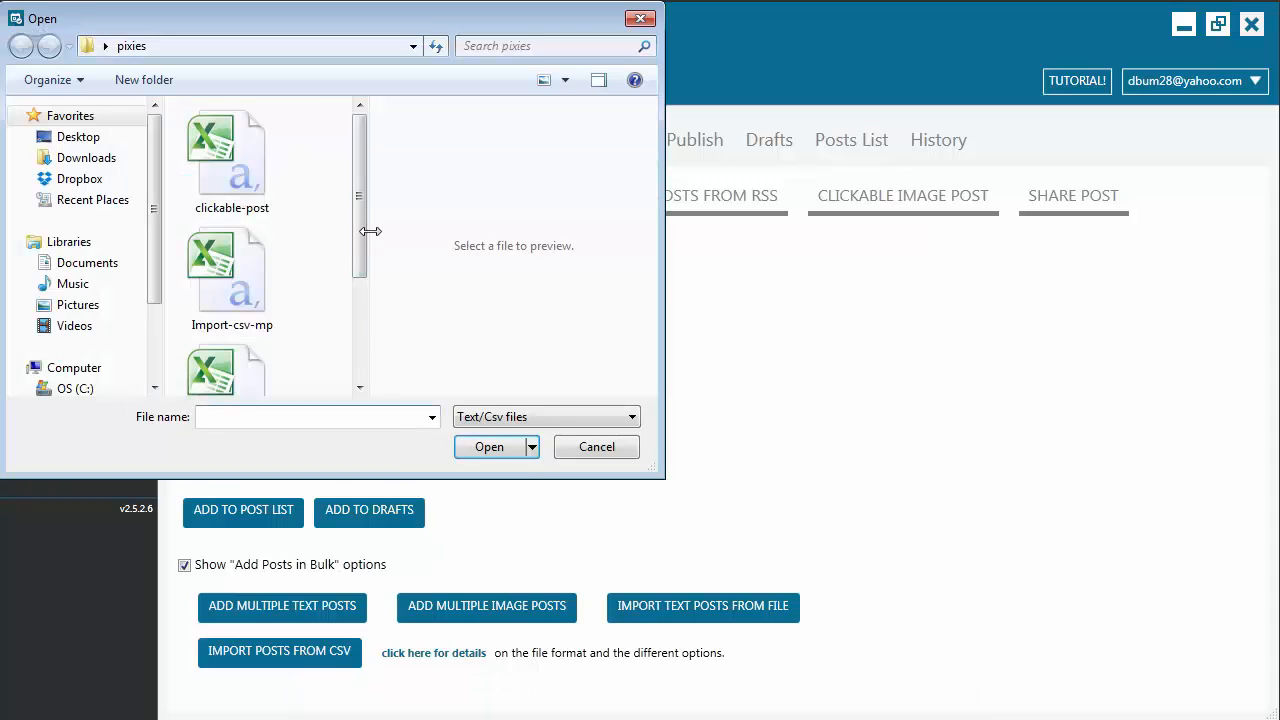
{"action": "left_click_drag", "start_coordinate": [363, 256], "coordinate": [359, 294]}
{"action": "left_click", "coordinate": [232, 300]}
{"action": "left_click", "coordinate": [469, 446]}
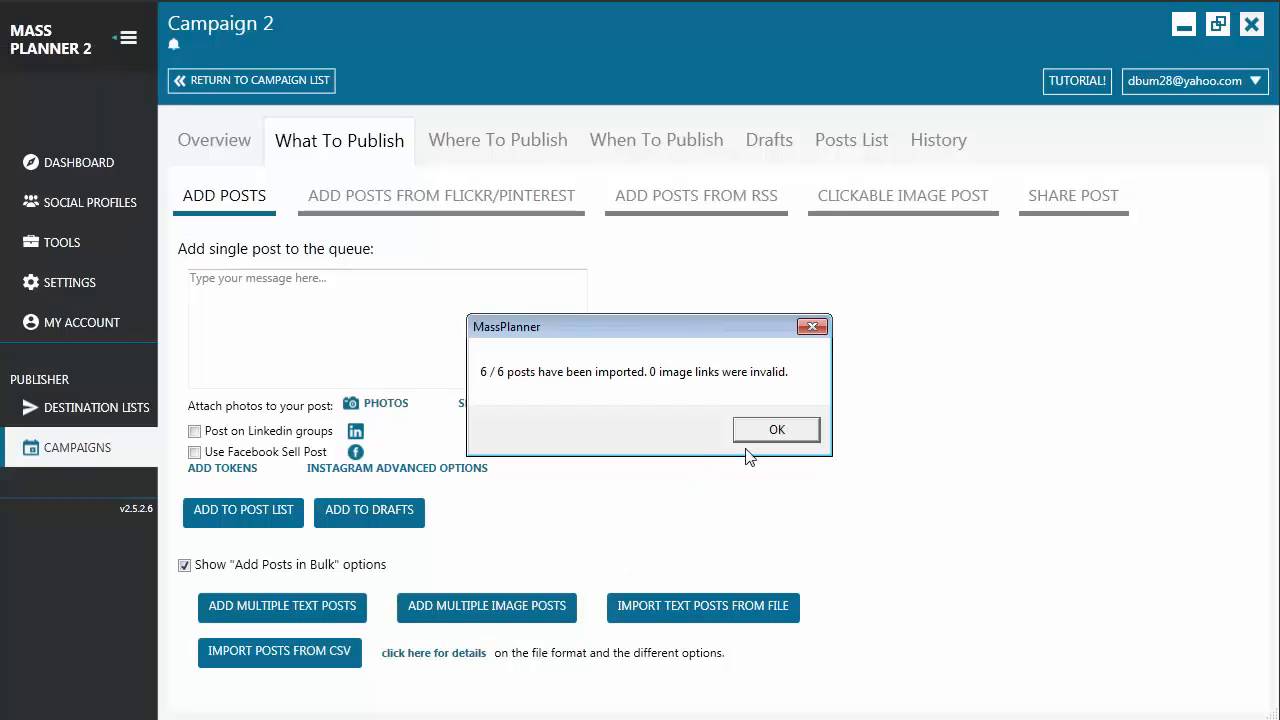
{"action": "left_click", "coordinate": [774, 432]}
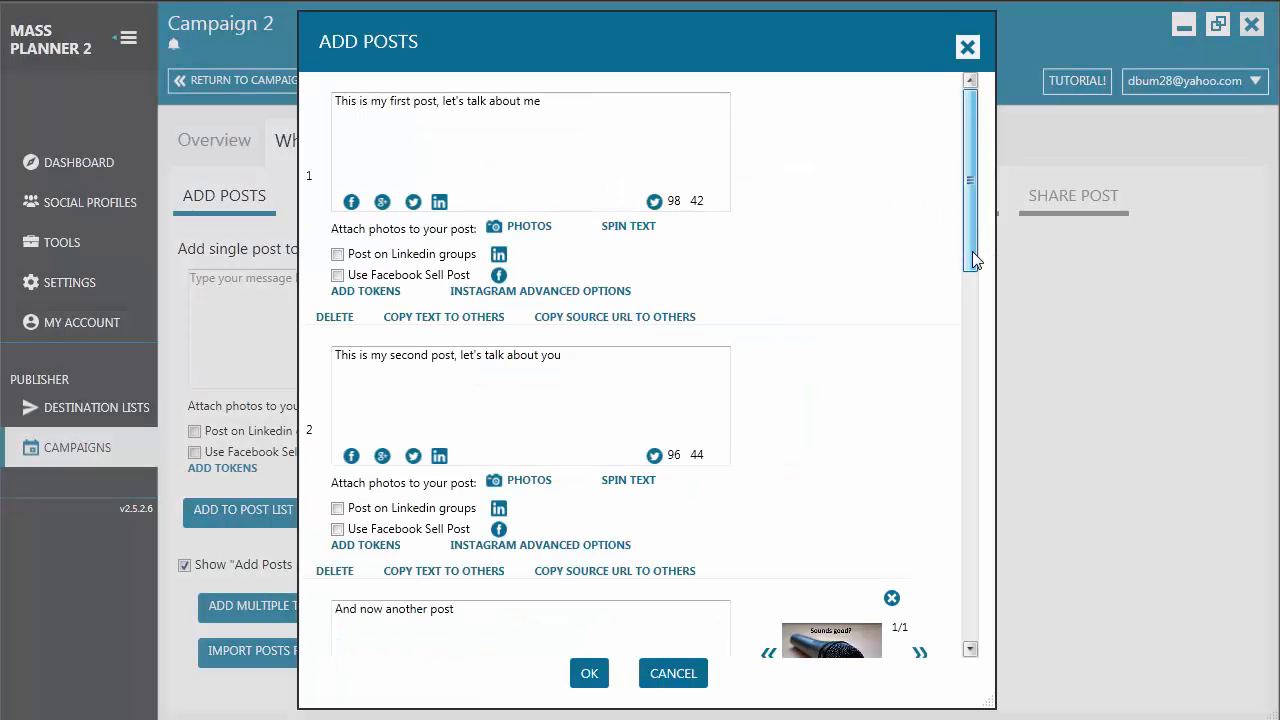
Step: Review the posts imported from the CSV file, add them to the queue and check them in the post list
{"action": "scroll", "coordinate": [910, 229], "scroll_direction": "down", "scroll_amount": 3}
{"action": "scroll", "coordinate": [910, 229], "scroll_direction": "down", "scroll_amount": 9}
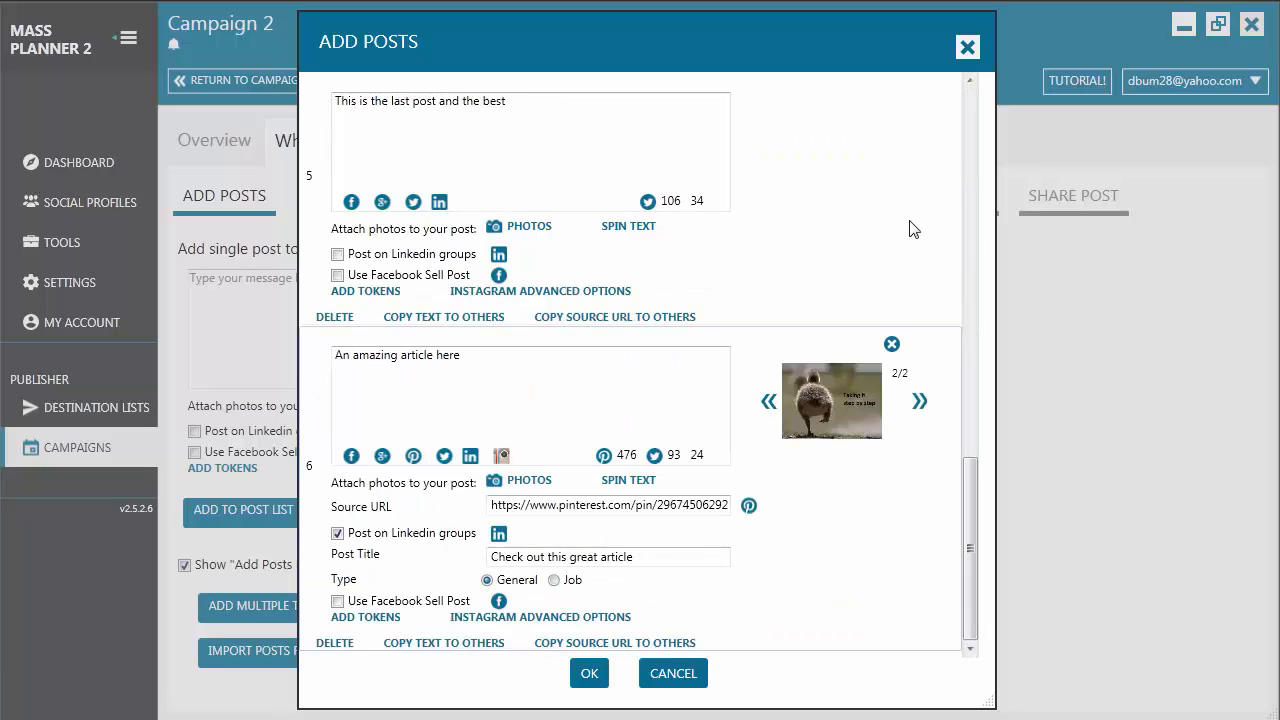
{"action": "left_click", "coordinate": [590, 676]}
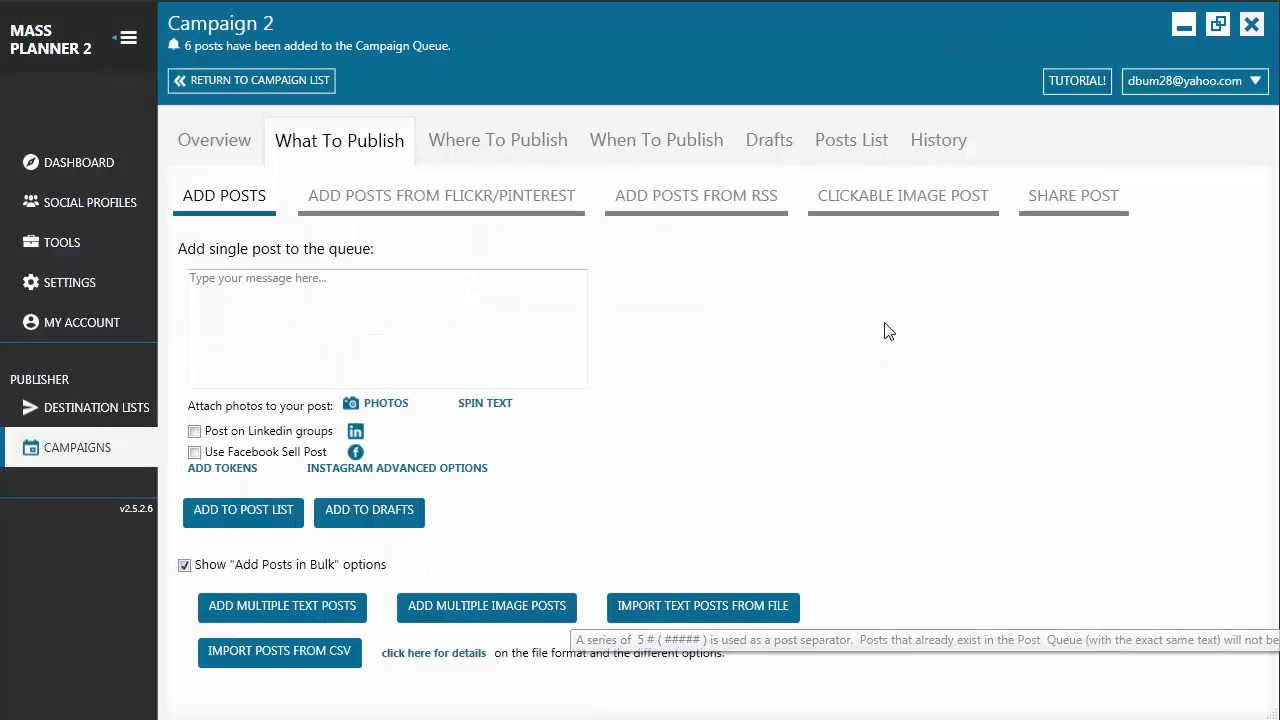
{"action": "left_click", "coordinate": [862, 143]}
{"action": "scroll", "coordinate": [628, 543], "scroll_direction": "down", "scroll_amount": 5}
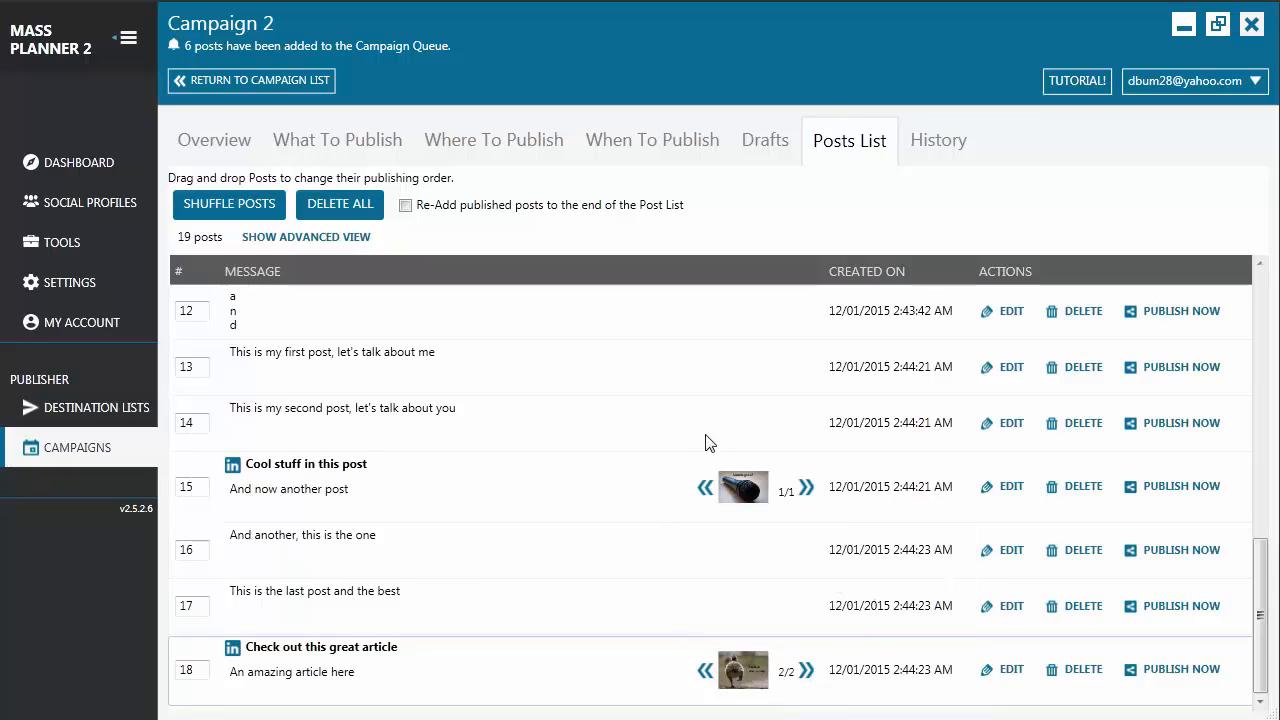
Step: Examine the Flickr/Pinterest extraction options and the Flickr API key field in the connectivity settings
{"action": "left_click", "coordinate": [378, 143]}
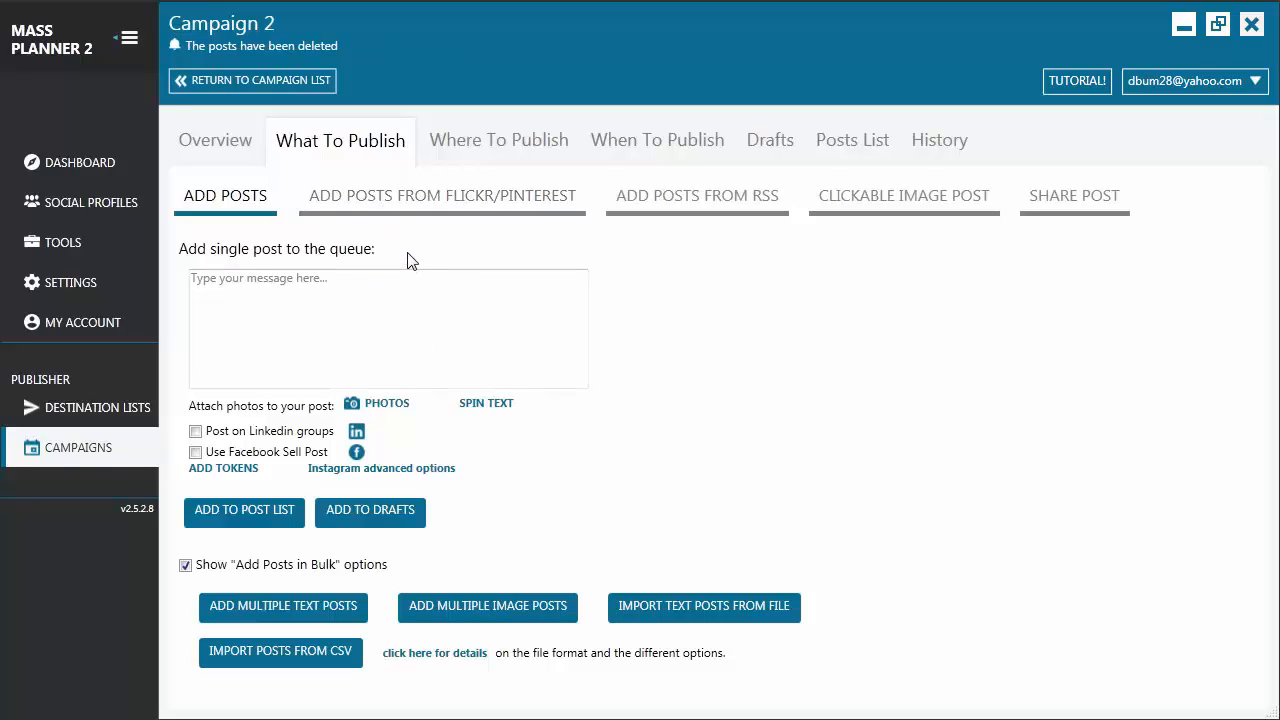
{"action": "left_click", "coordinate": [445, 211]}
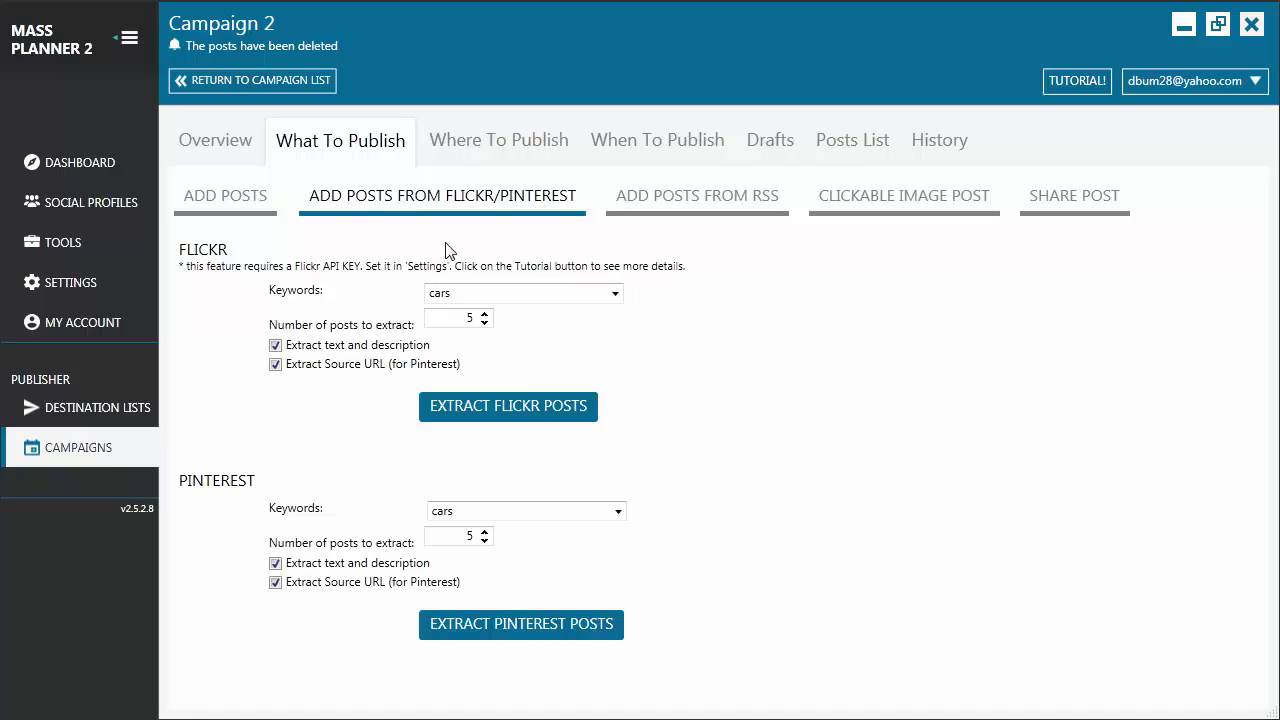
{"action": "left_click", "coordinate": [80, 286]}
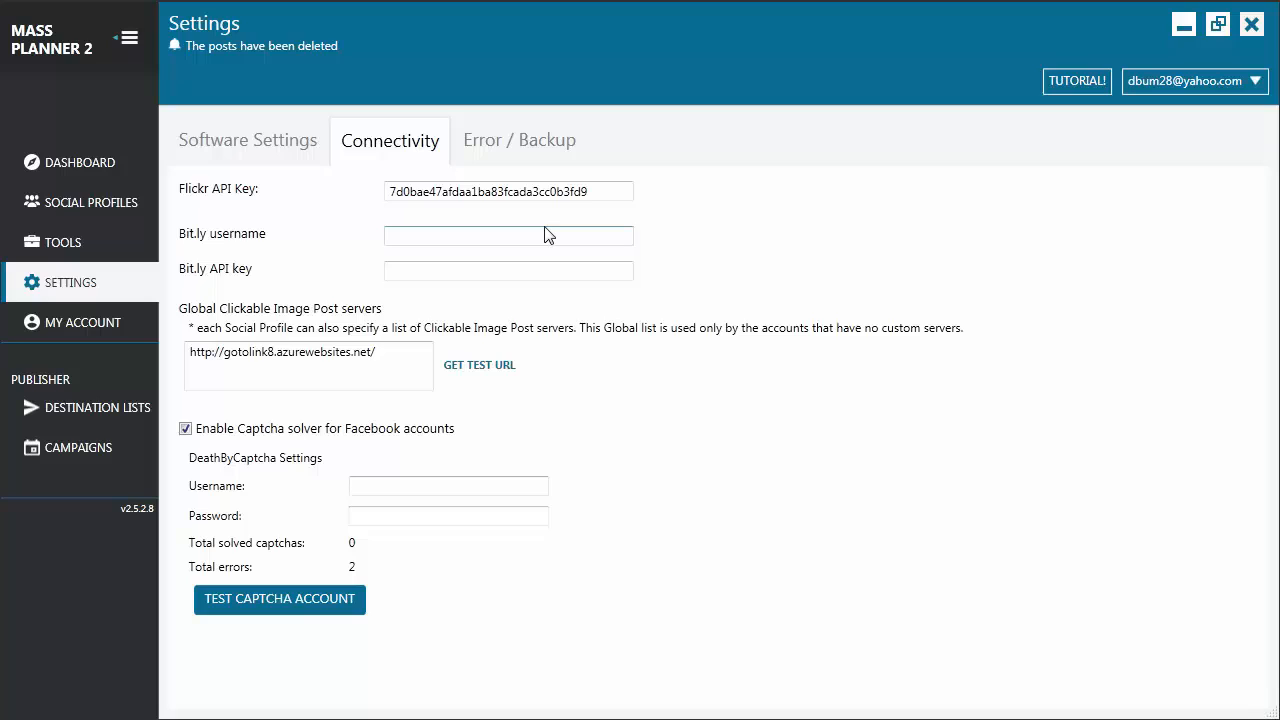
Step: Extract 5 Flickr posts for "cars" with text and description but no source URL, add them to Campaign 2 and view the post list
{"action": "left_click", "coordinate": [98, 447]}
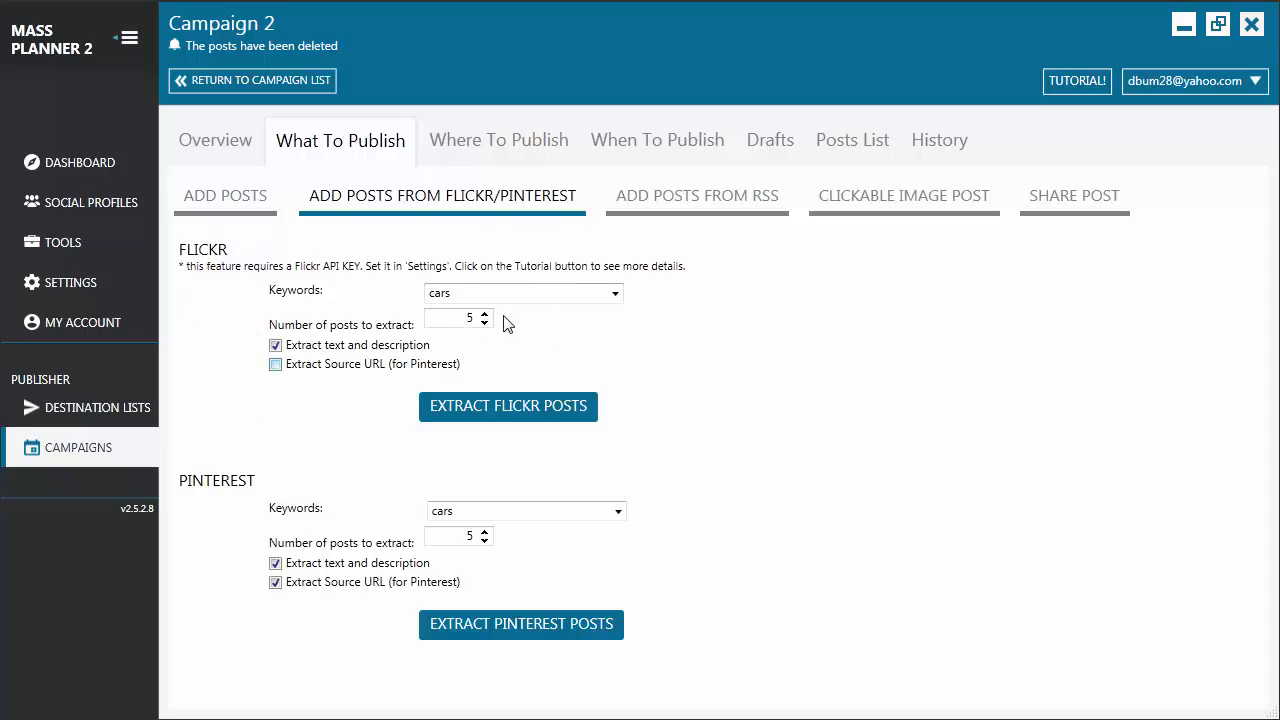
{"action": "left_click", "coordinate": [529, 418]}
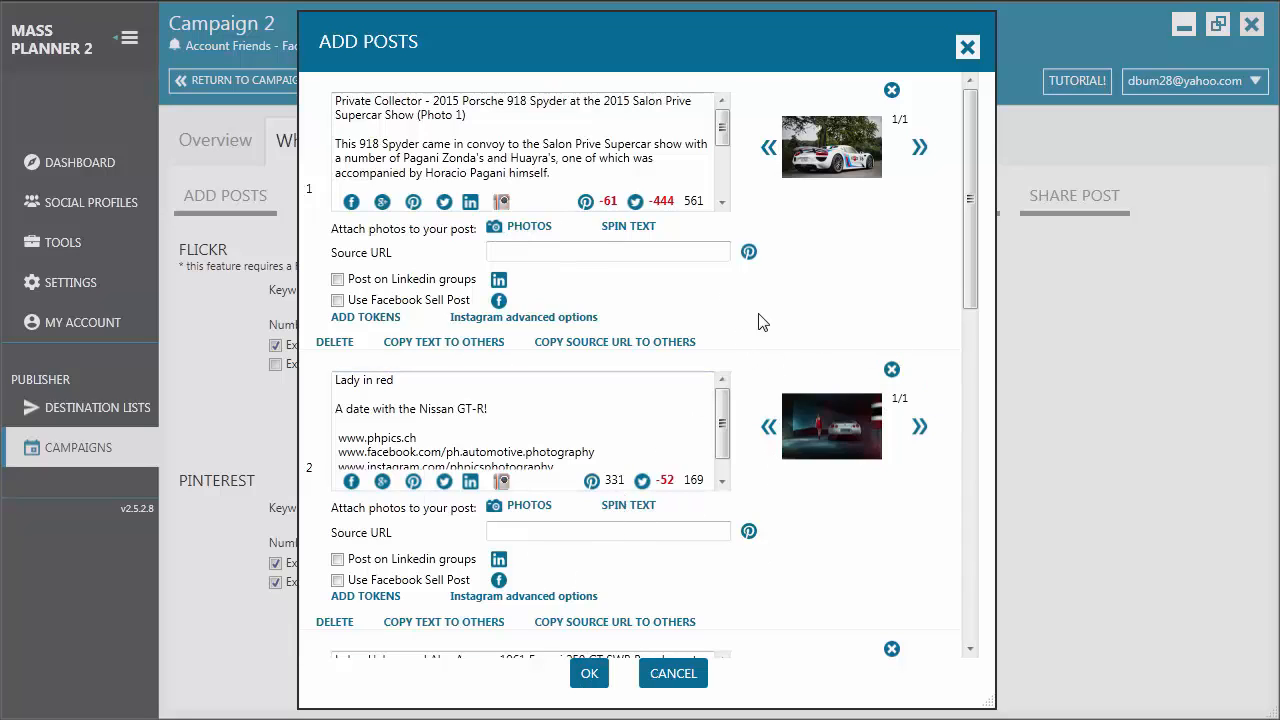
{"action": "scroll", "coordinate": [760, 318], "scroll_direction": "down", "scroll_amount": 3}
{"action": "scroll", "coordinate": [760, 318], "scroll_direction": "down", "scroll_amount": 5}
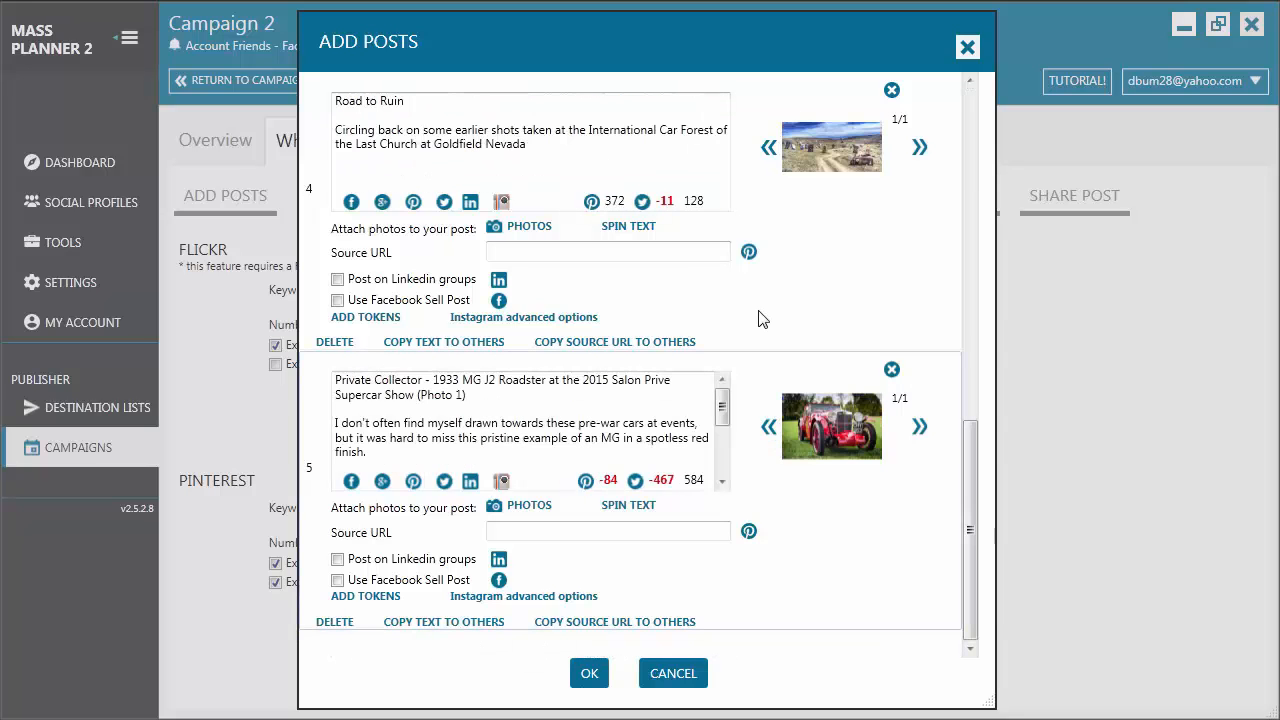
{"action": "left_click", "coordinate": [589, 678]}
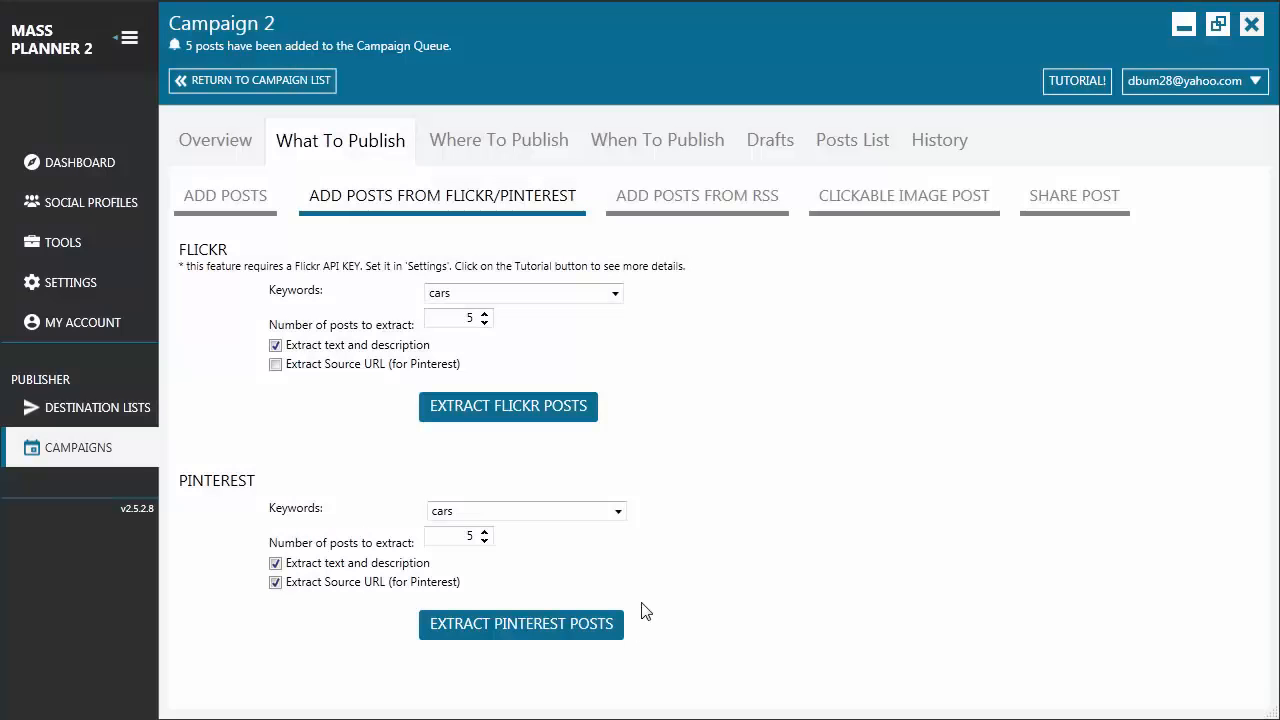
{"action": "left_click", "coordinate": [829, 146]}
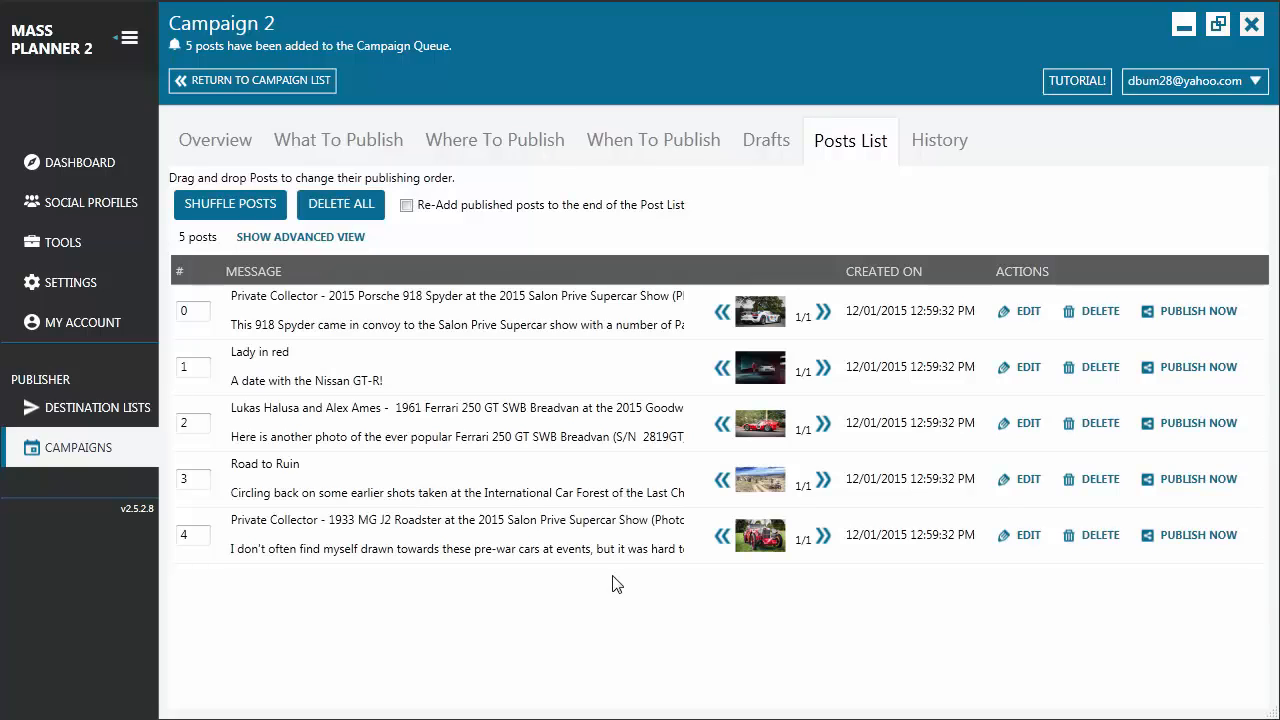
{"action": "left_click", "coordinate": [383, 148]}
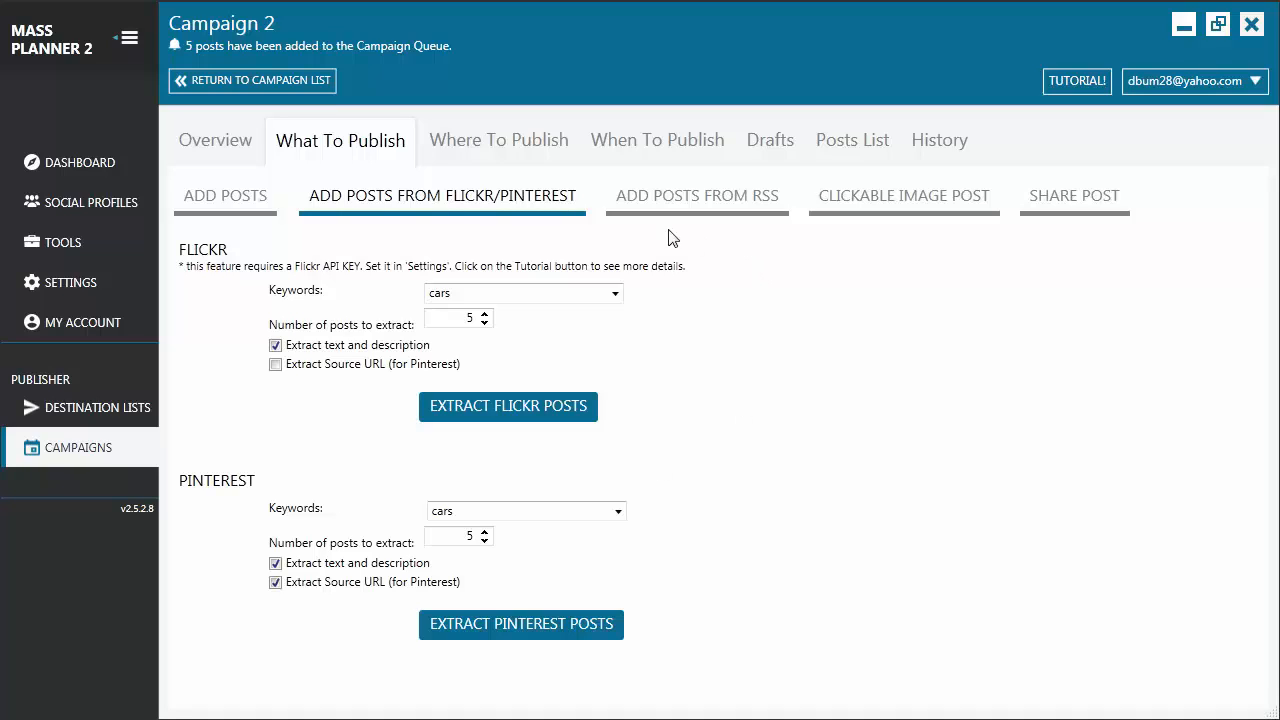
{"action": "left_click", "coordinate": [718, 210]}
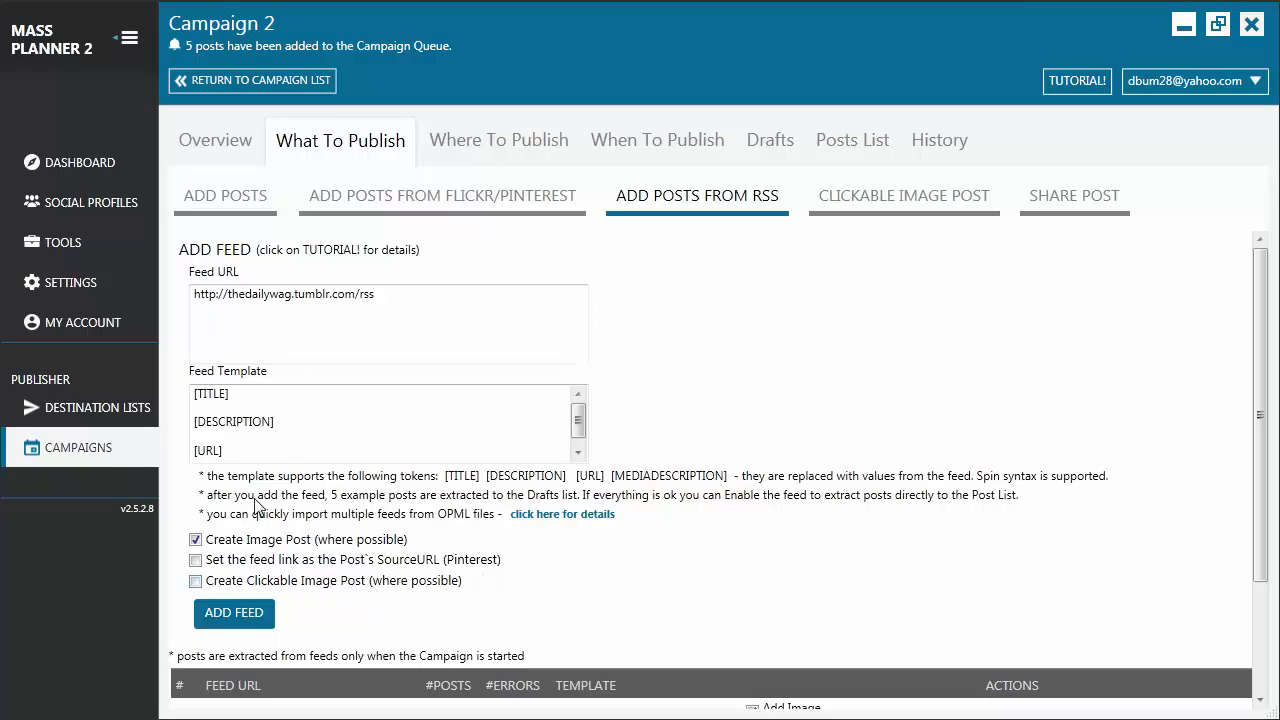
{"action": "left_click", "coordinate": [253, 614]}
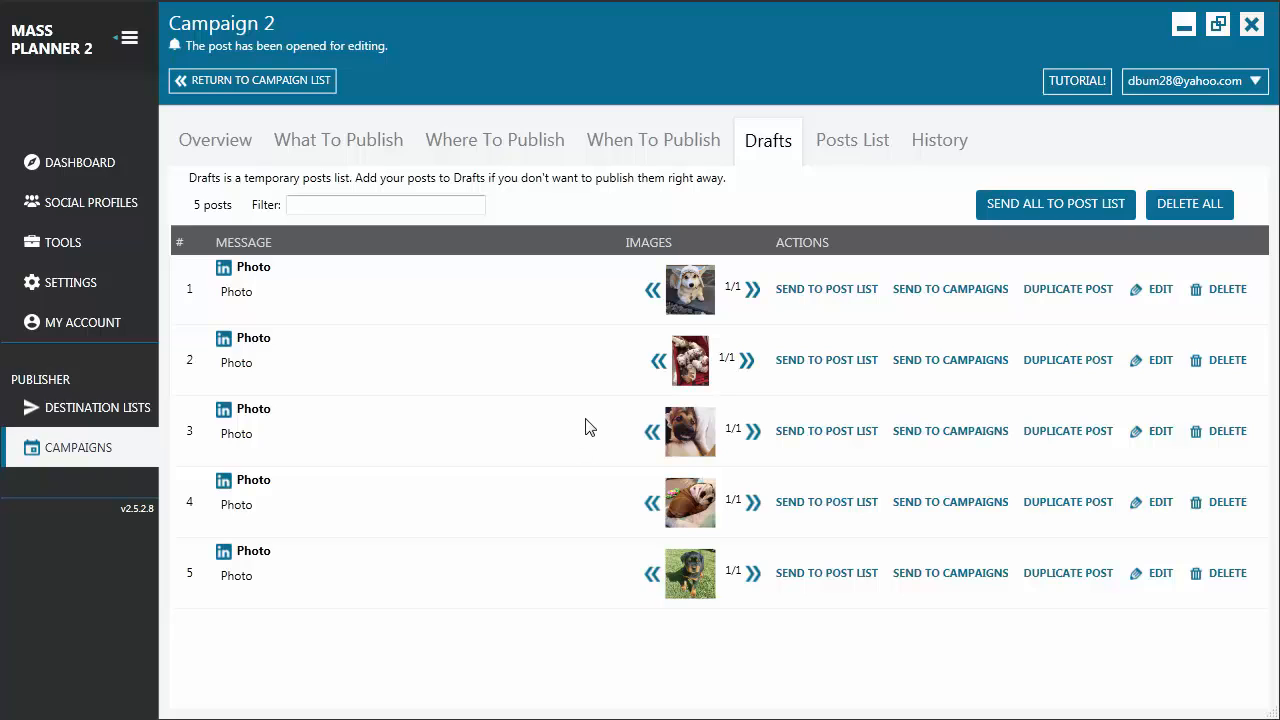
Step: Insert an extra line break in the first draft post's text and send all drafts to the post list
{"action": "left_click", "coordinate": [1160, 290]}
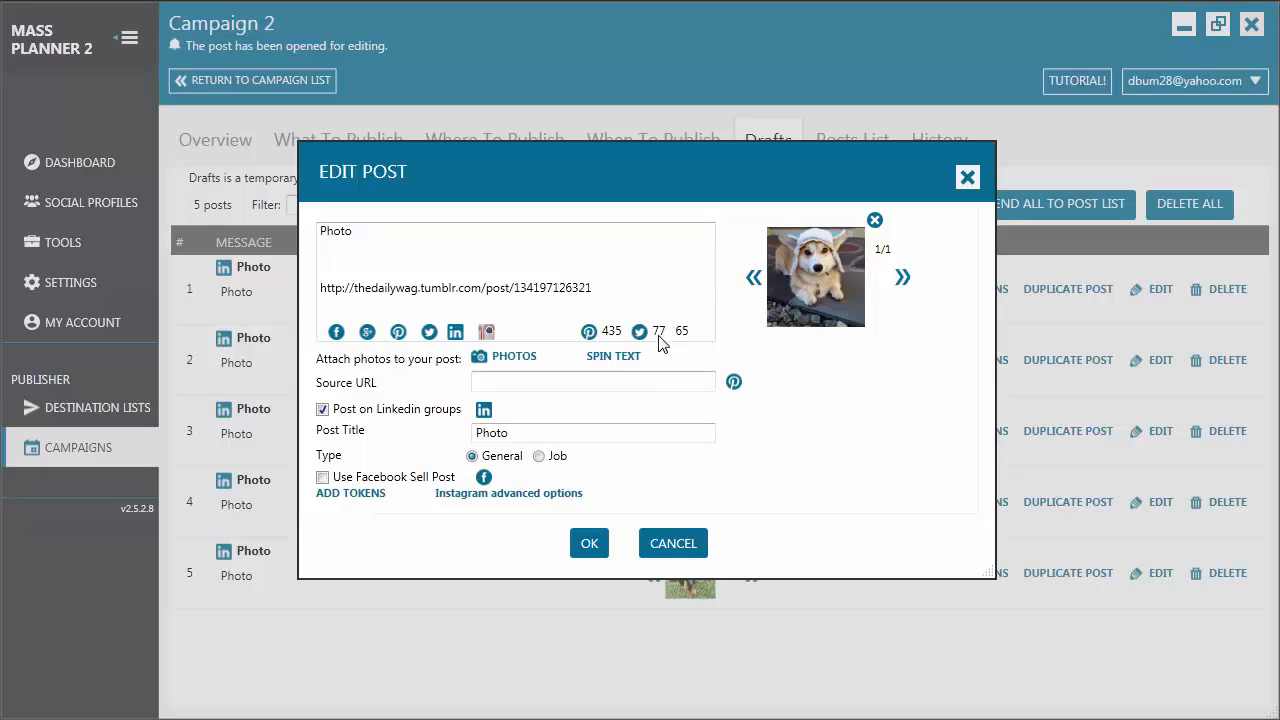
{"action": "key", "text": "Return"}
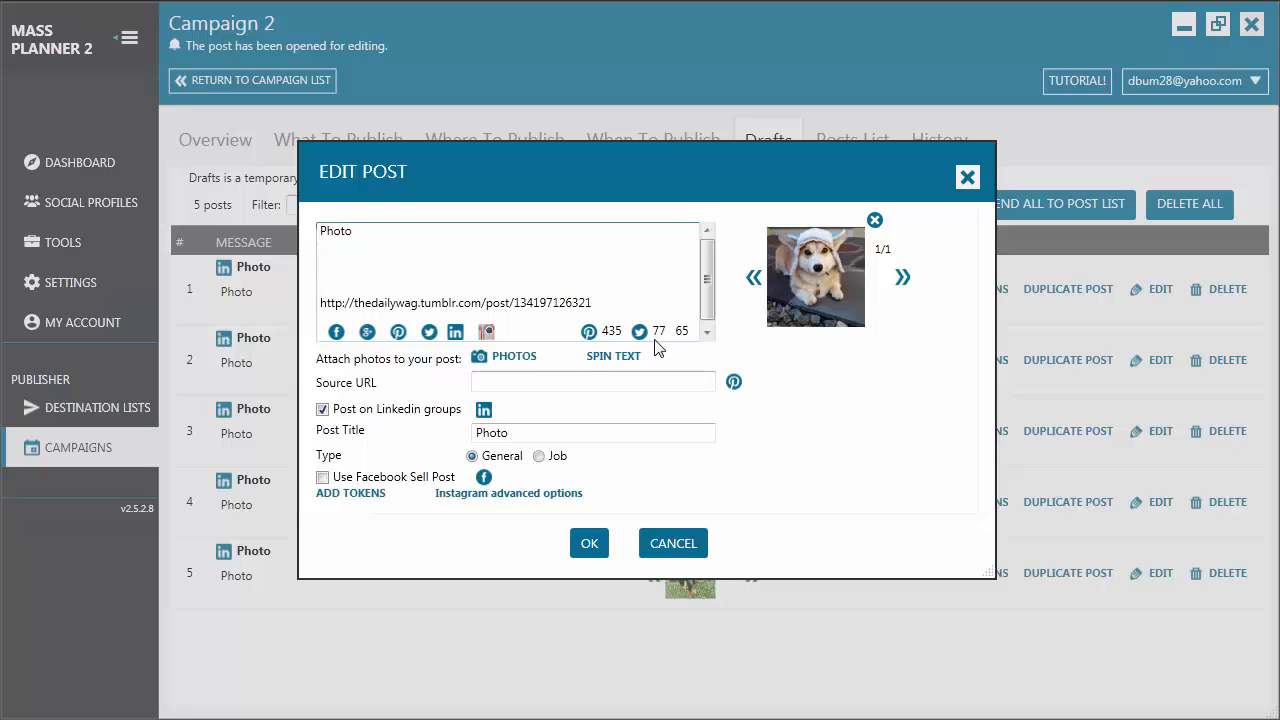
{"action": "left_click", "coordinate": [595, 552]}
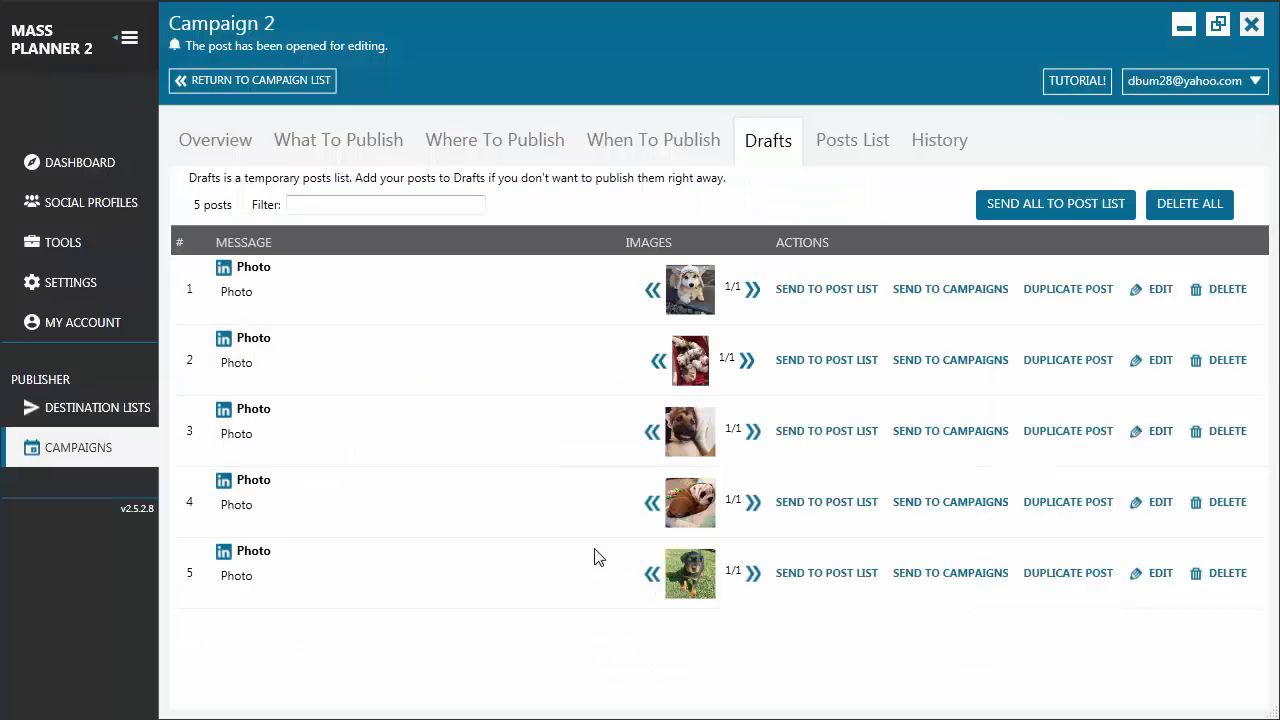
{"action": "left_click", "coordinate": [1066, 206]}
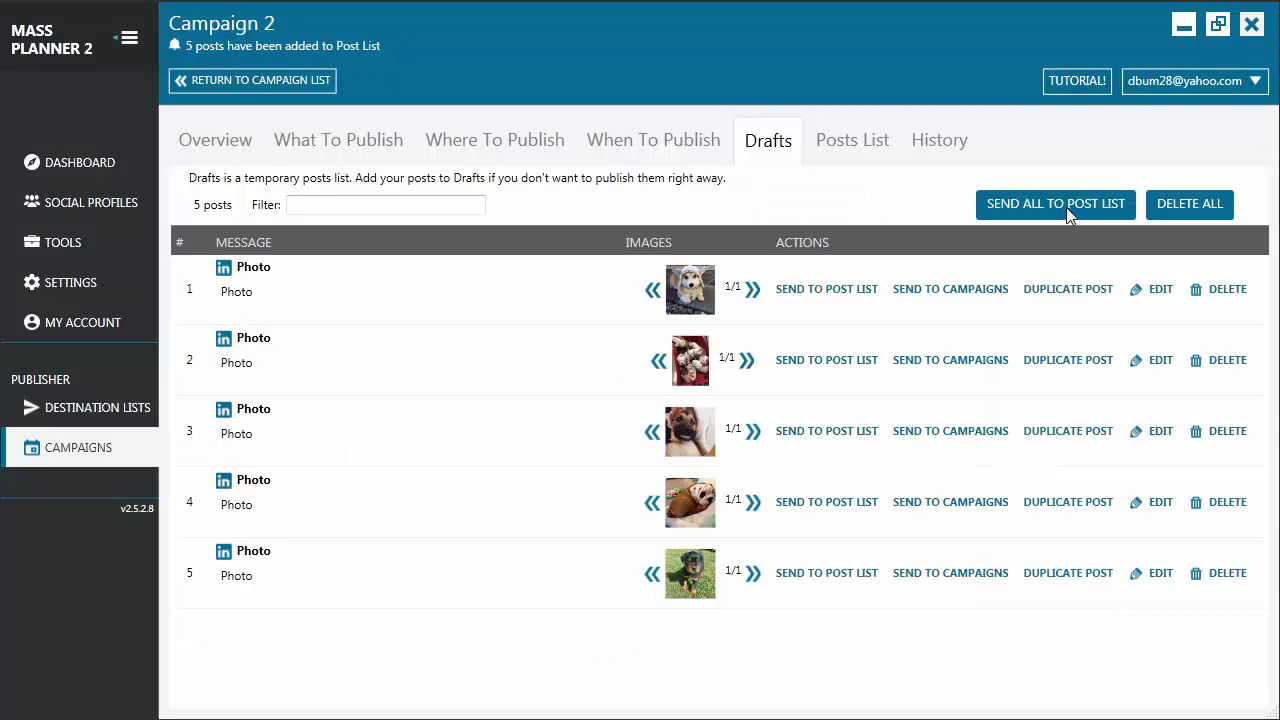
Step: Check the campaign's post list and start the thedailywag.tumblr.com RSS feed
{"action": "left_click", "coordinate": [851, 143]}
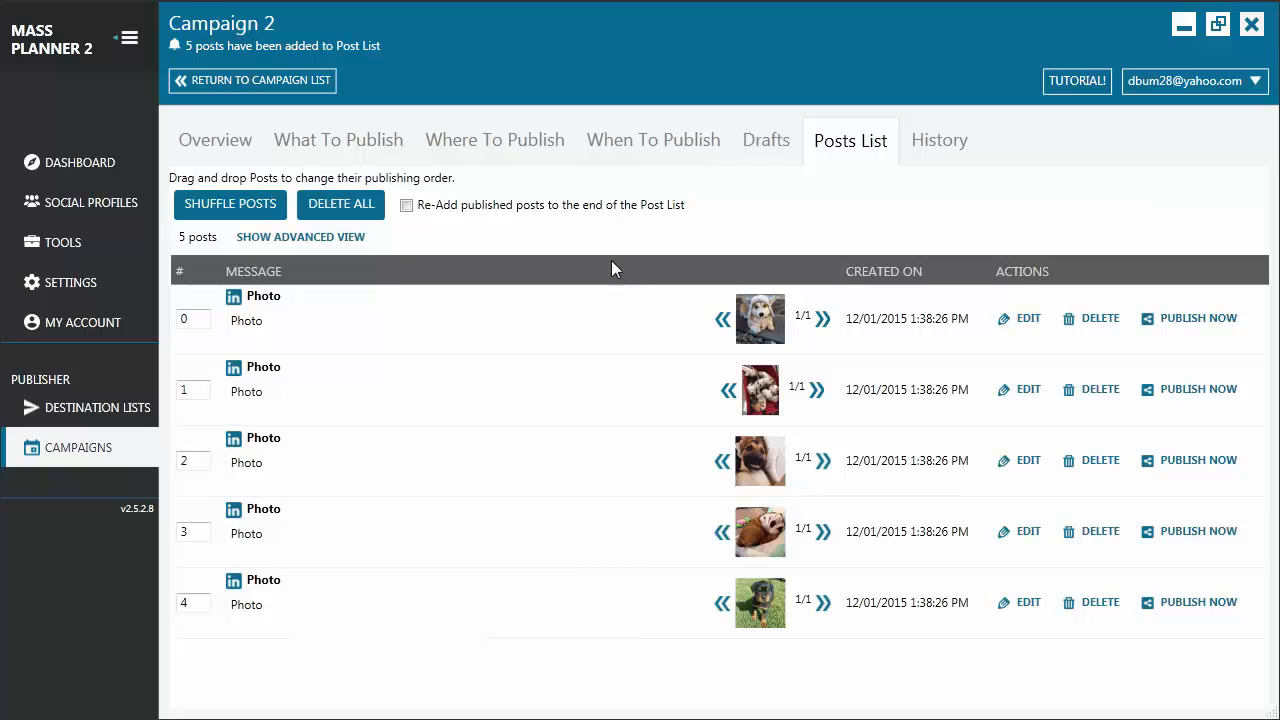
{"action": "left_click", "coordinate": [370, 146]}
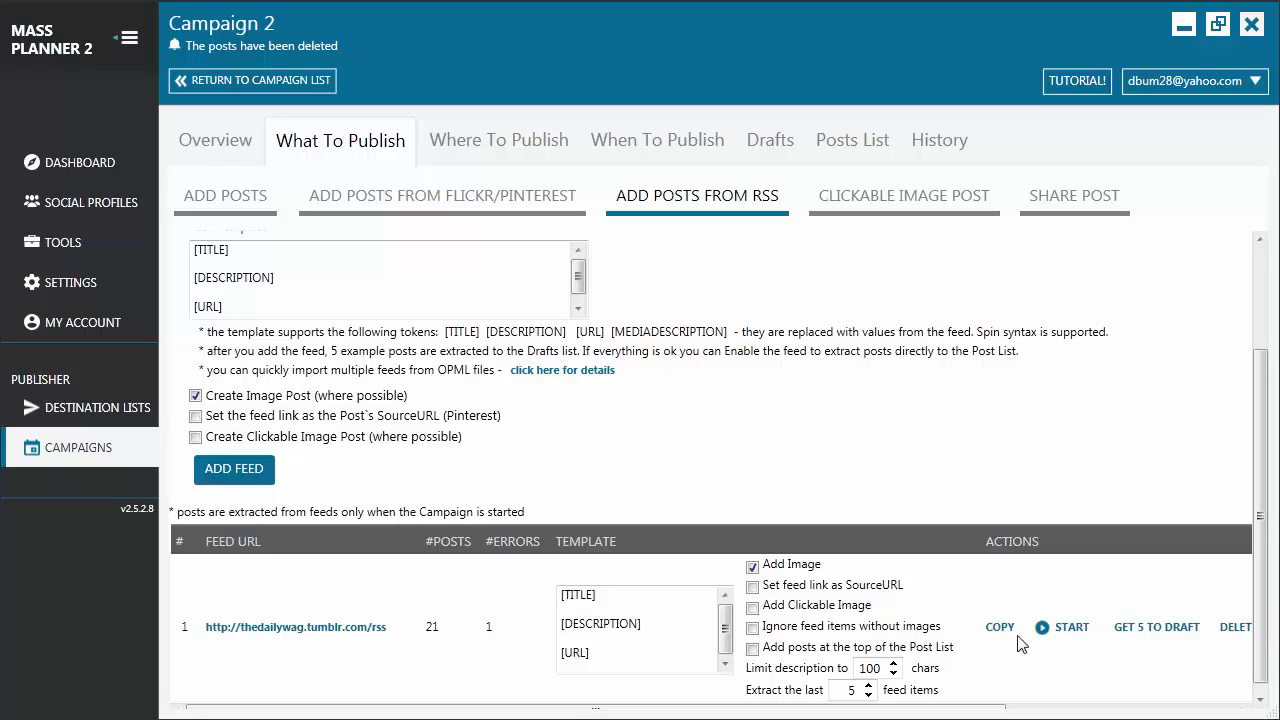
{"action": "left_click", "coordinate": [1062, 630]}
Step: Examine the clickable image post form and the global clickable image post servers in the connectivity settings
{"action": "left_click", "coordinate": [905, 200]}
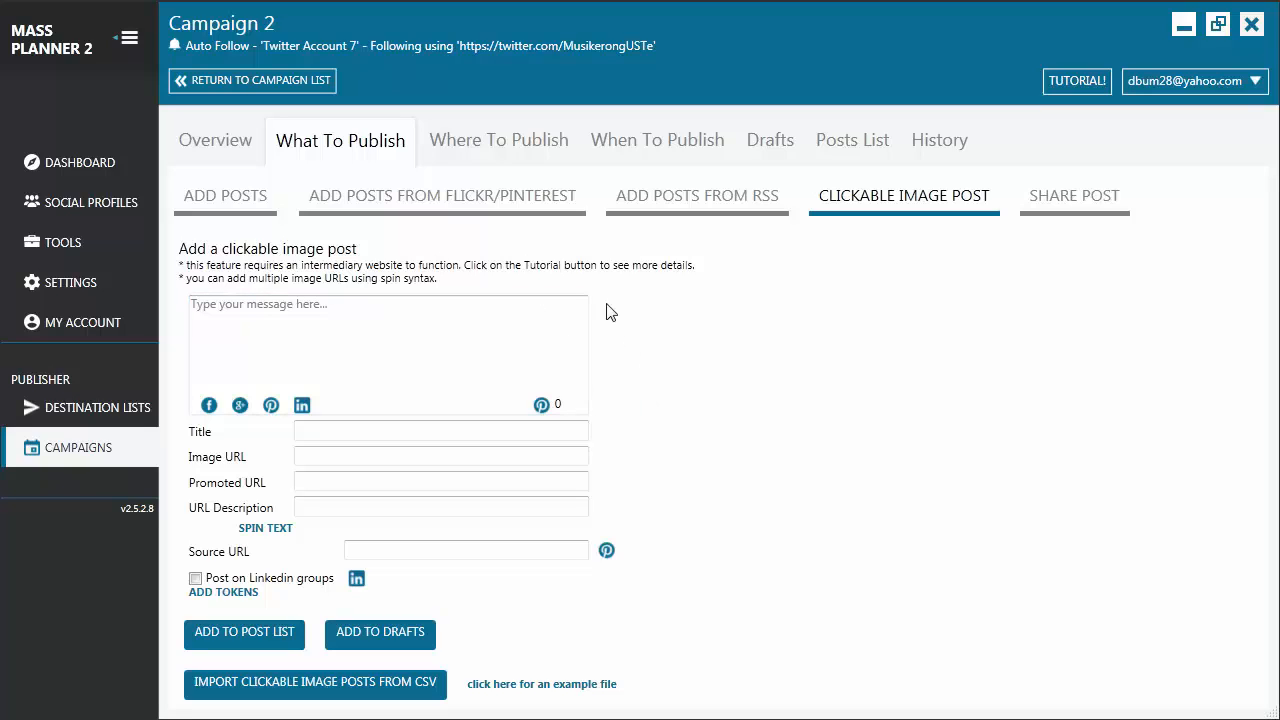
{"action": "left_click", "coordinate": [68, 282]}
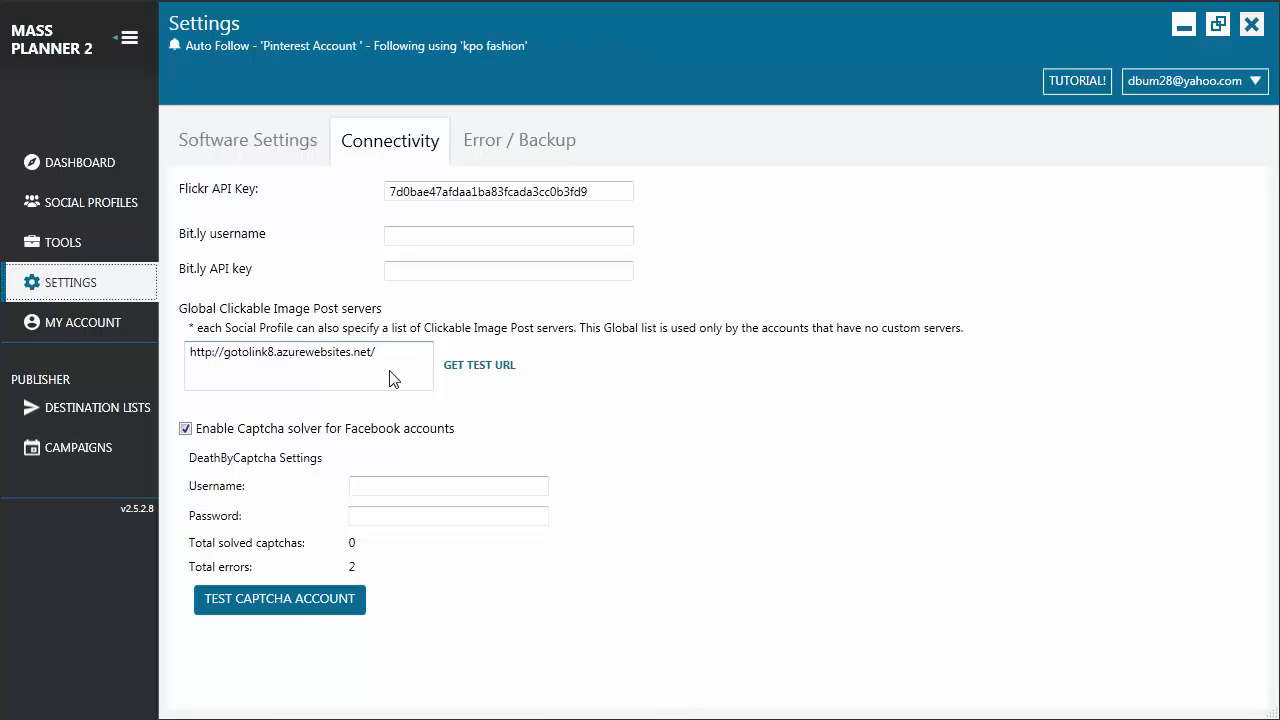
{"action": "left_click", "coordinate": [80, 450]}
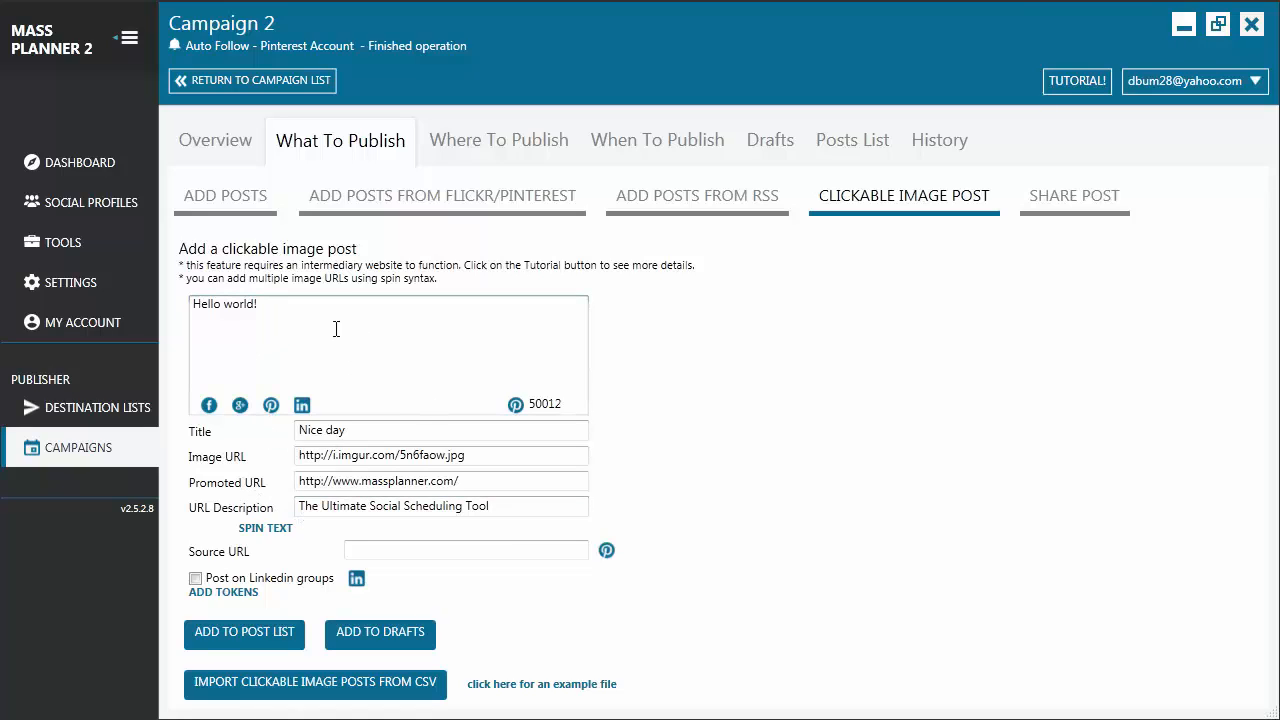
{"action": "left_click", "coordinate": [255, 640]}
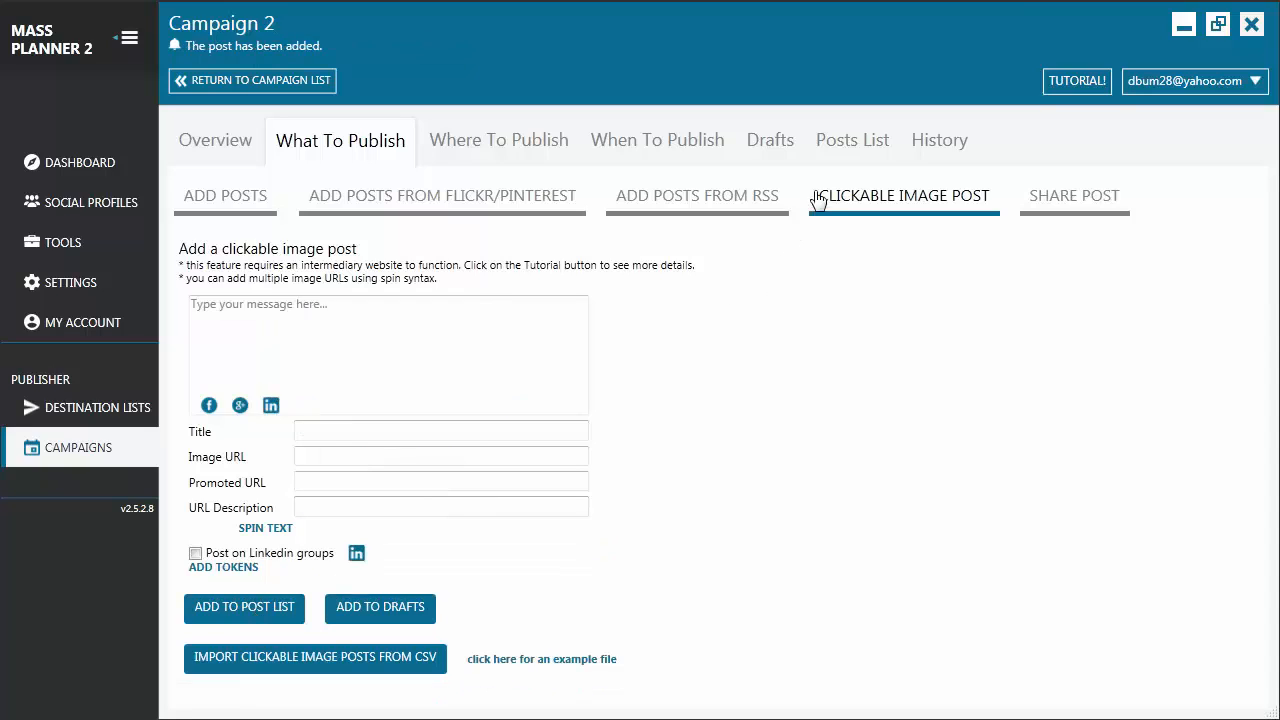
{"action": "left_click", "coordinate": [847, 150]}
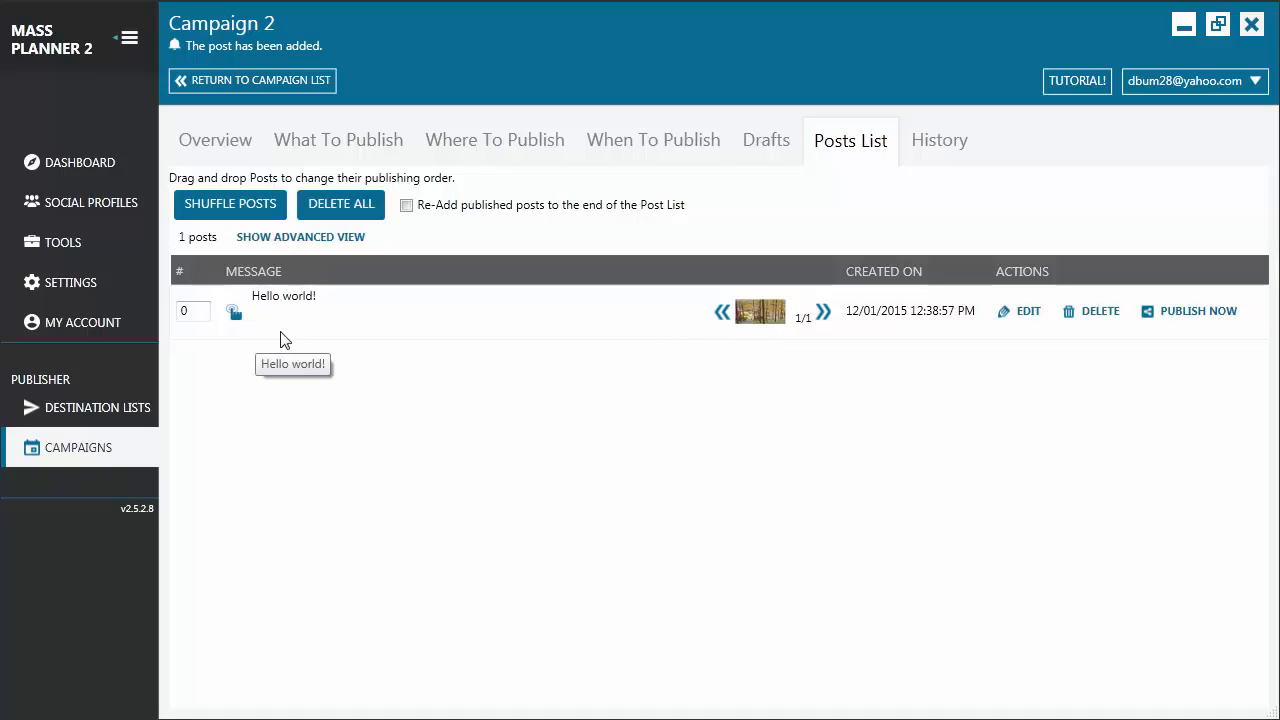
Step: Examine the column layout of the example CSV file for clickable image posts and close it
{"action": "left_click", "coordinate": [370, 138]}
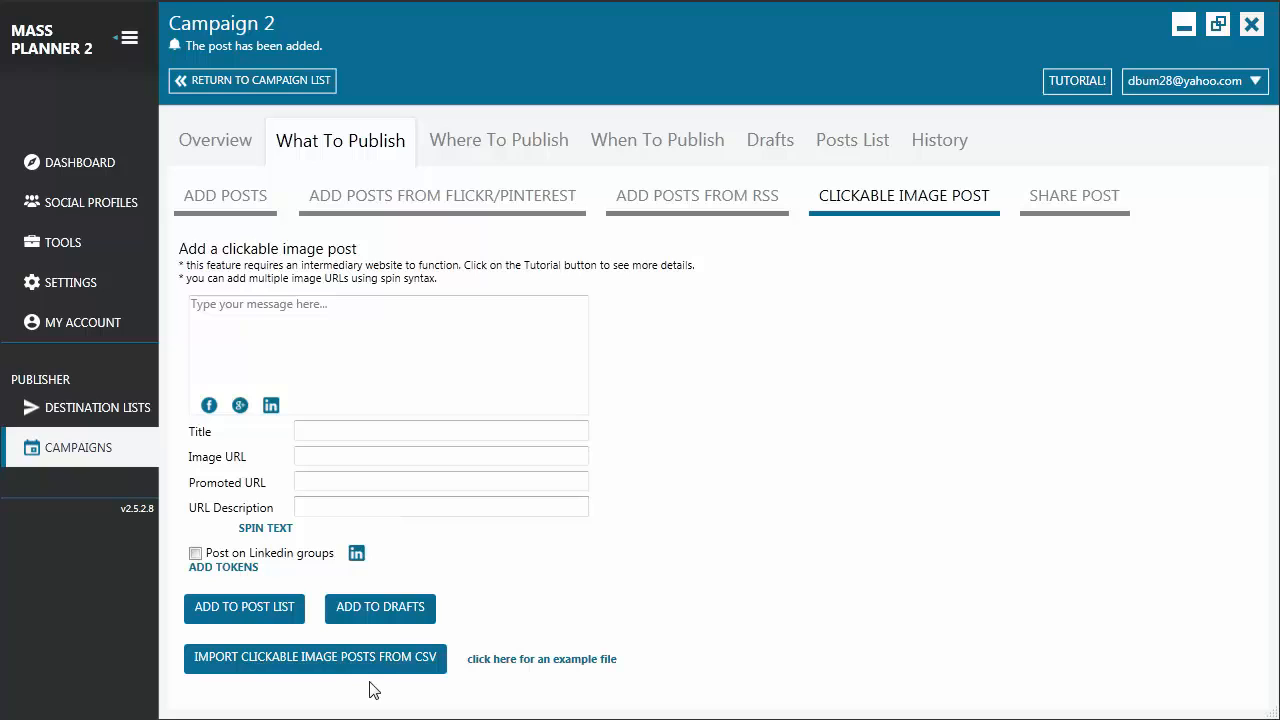
{"action": "left_click", "coordinate": [542, 664]}
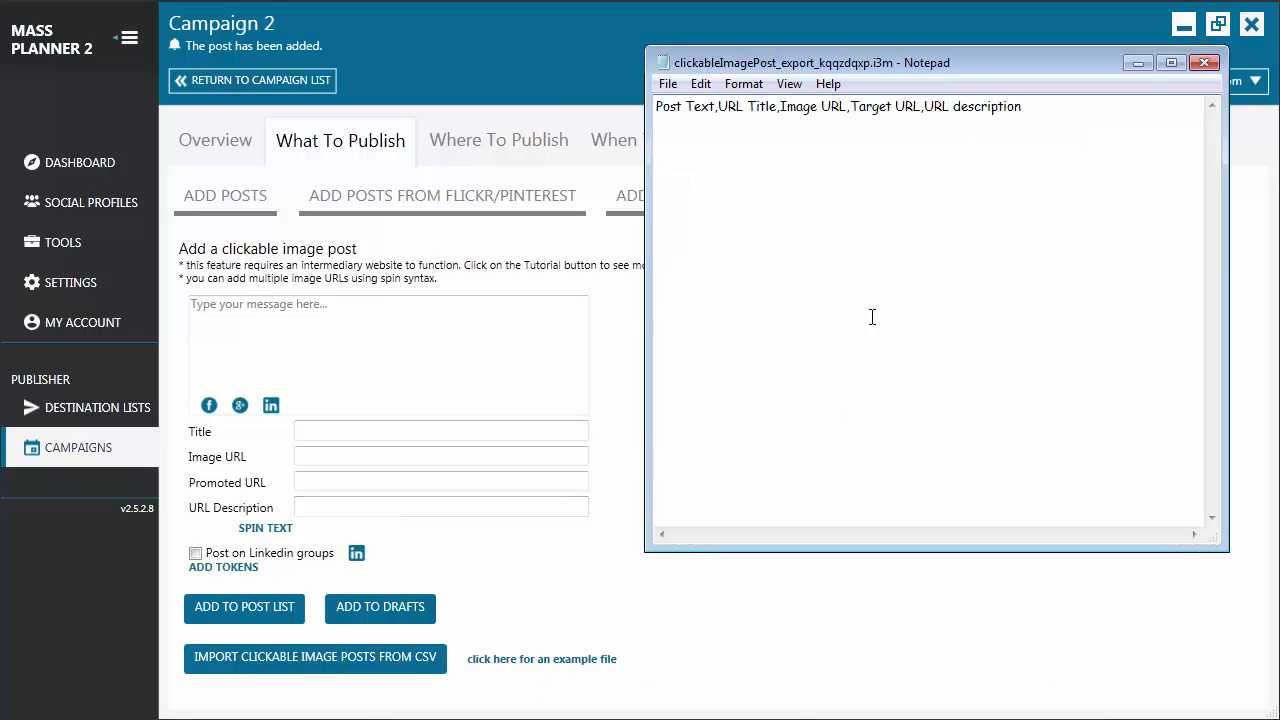
{"action": "left_click", "coordinate": [1205, 63]}
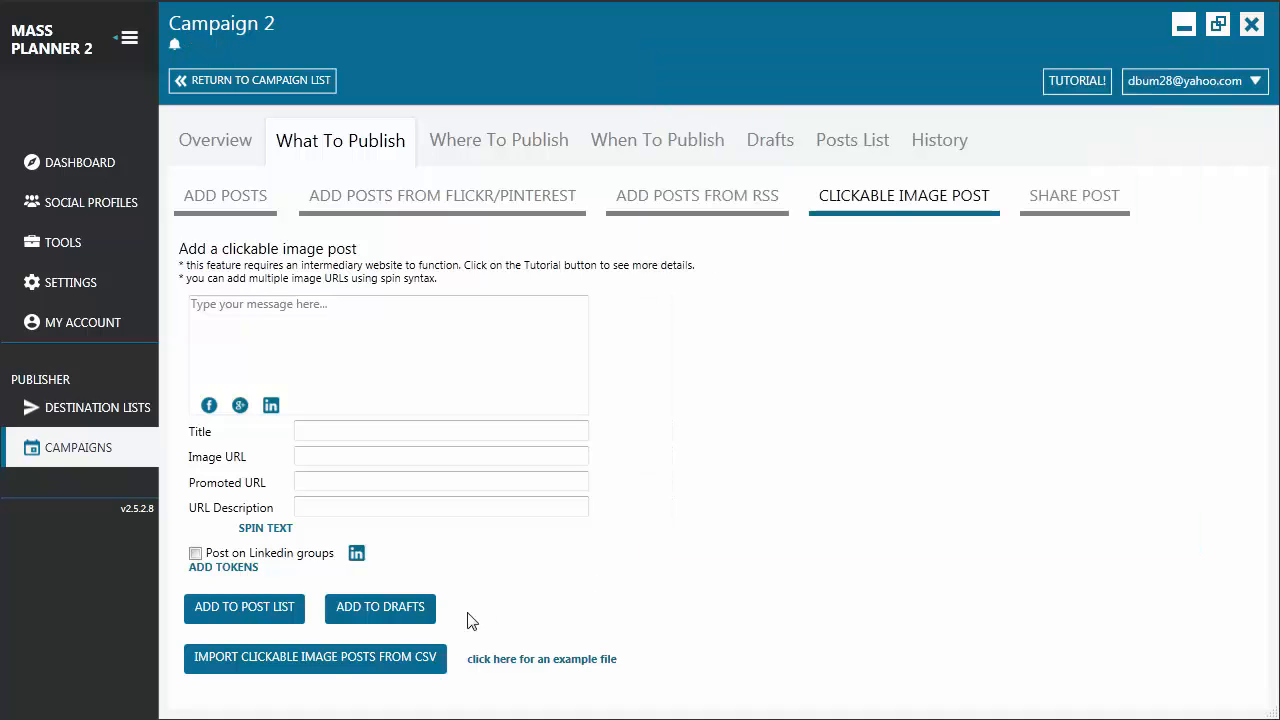
Step: Import the "Have a nice day!" clickable image post from a CSV file and check it in the post list
{"action": "left_click", "coordinate": [313, 656]}
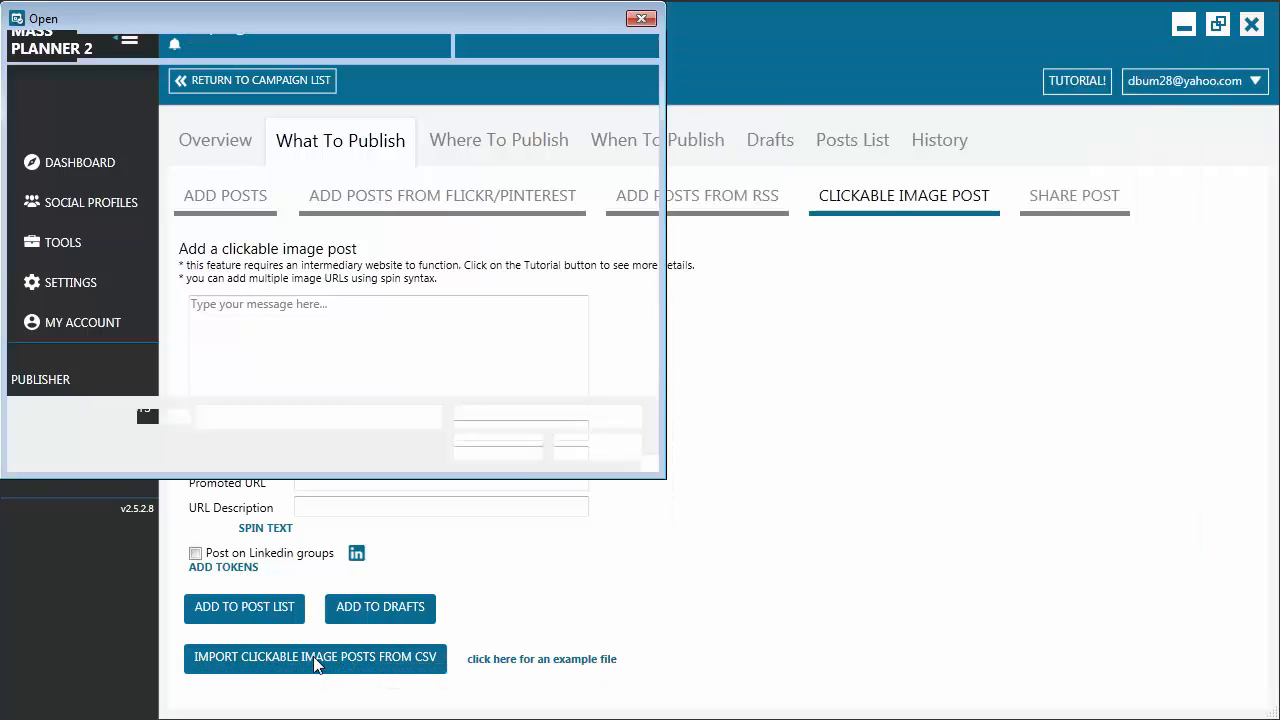
{"action": "left_click", "coordinate": [233, 158]}
{"action": "left_click", "coordinate": [473, 450]}
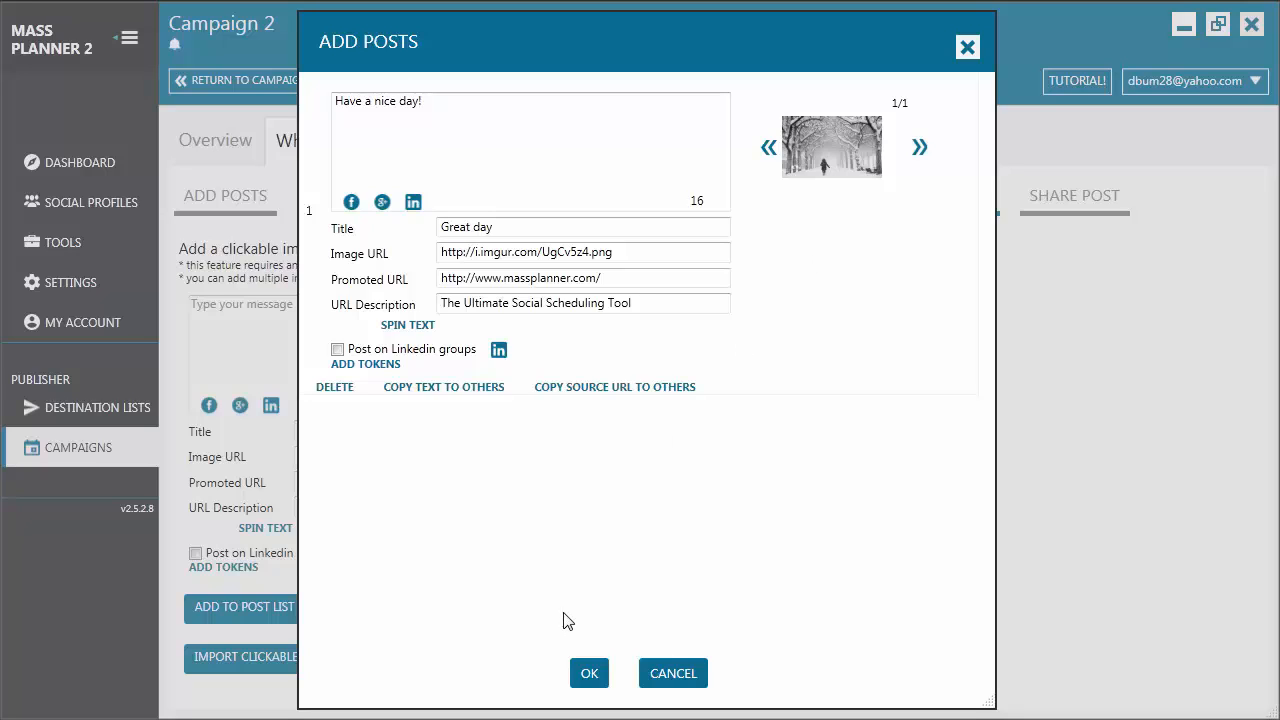
{"action": "left_click", "coordinate": [593, 677]}
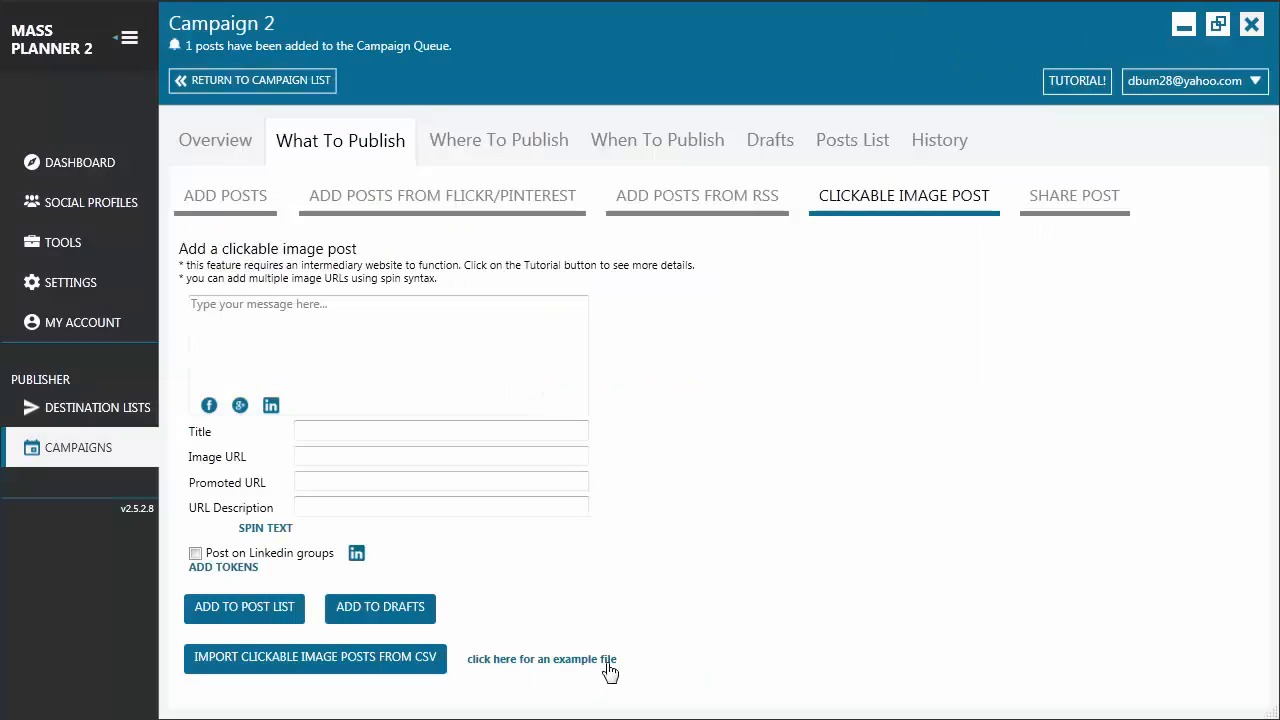
{"action": "left_click", "coordinate": [848, 141]}
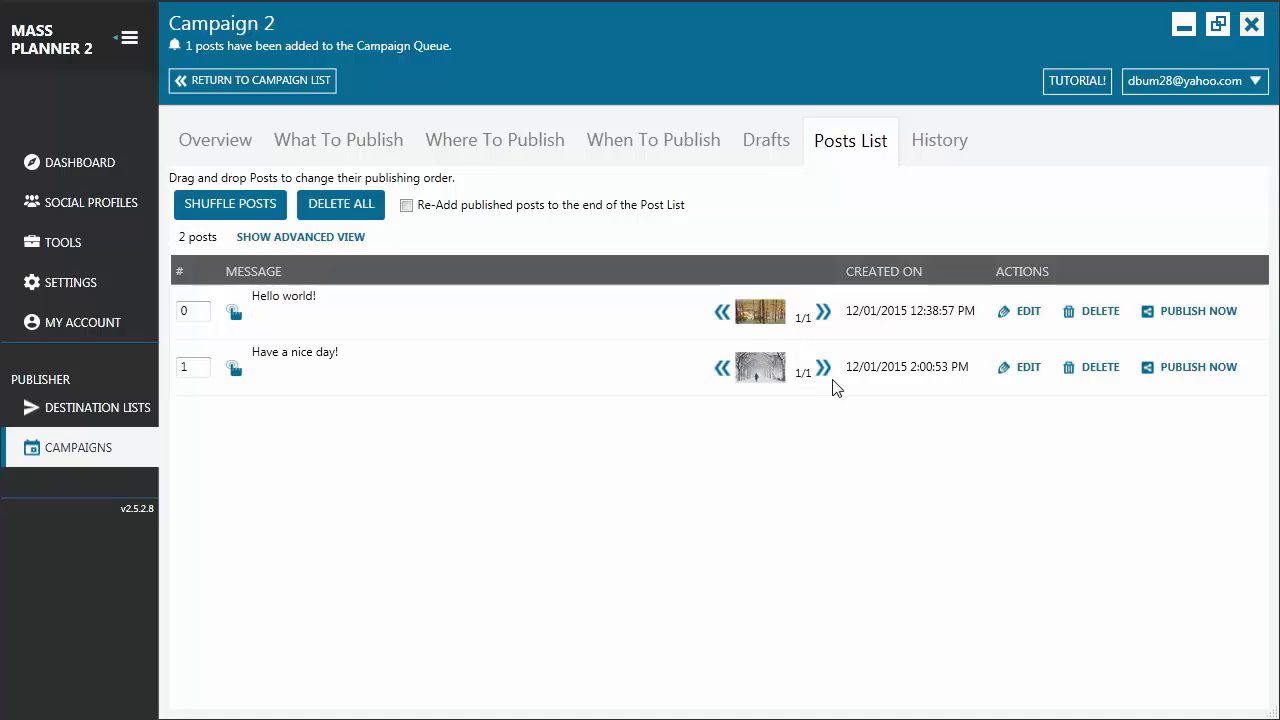
Step: Open the "Have a nice day!" post for editing, and enable posting on LinkedIn groups in the clickable image post form
{"action": "double_click", "coordinate": [694, 368]}
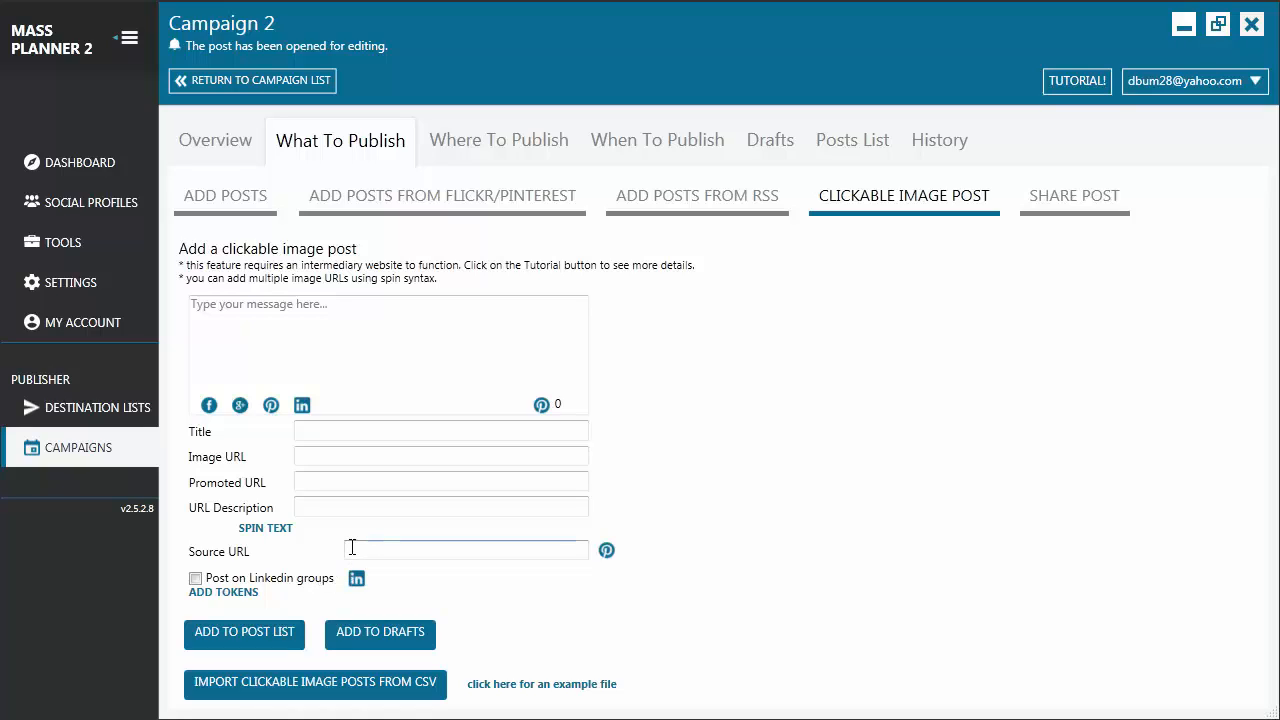
{"action": "left_click", "coordinate": [205, 578]}
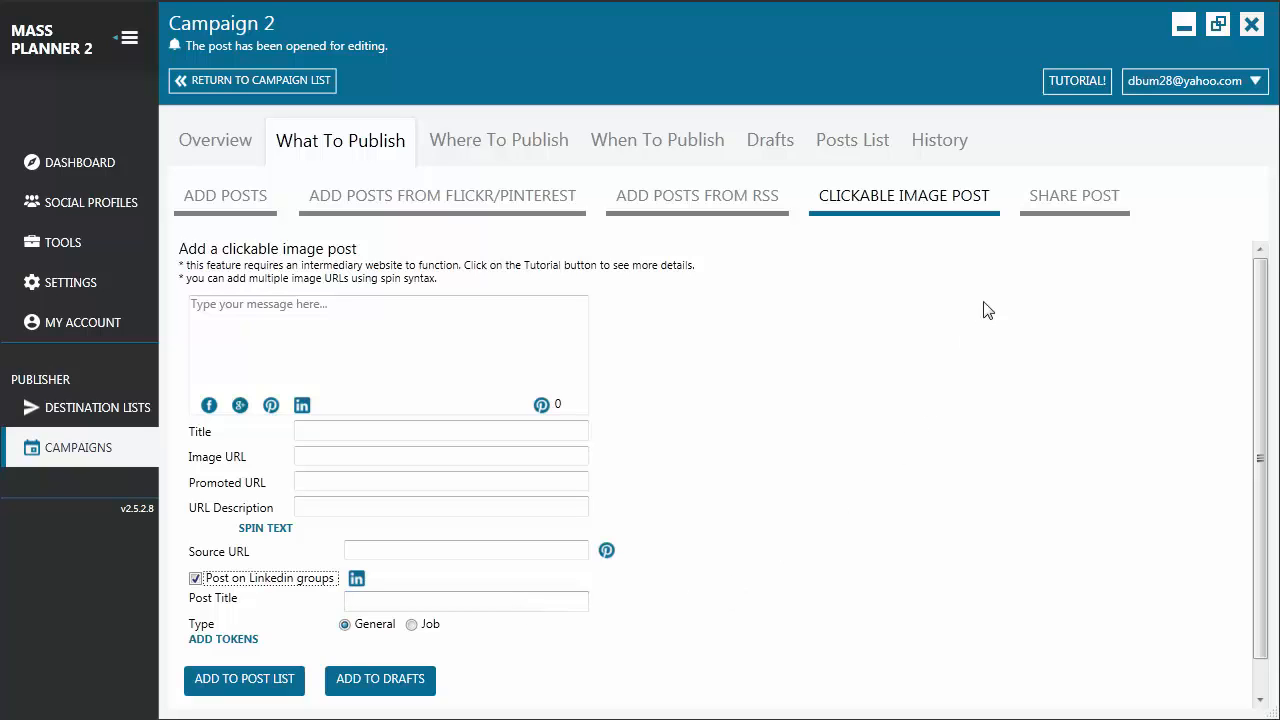
{"action": "left_click", "coordinate": [1070, 205]}
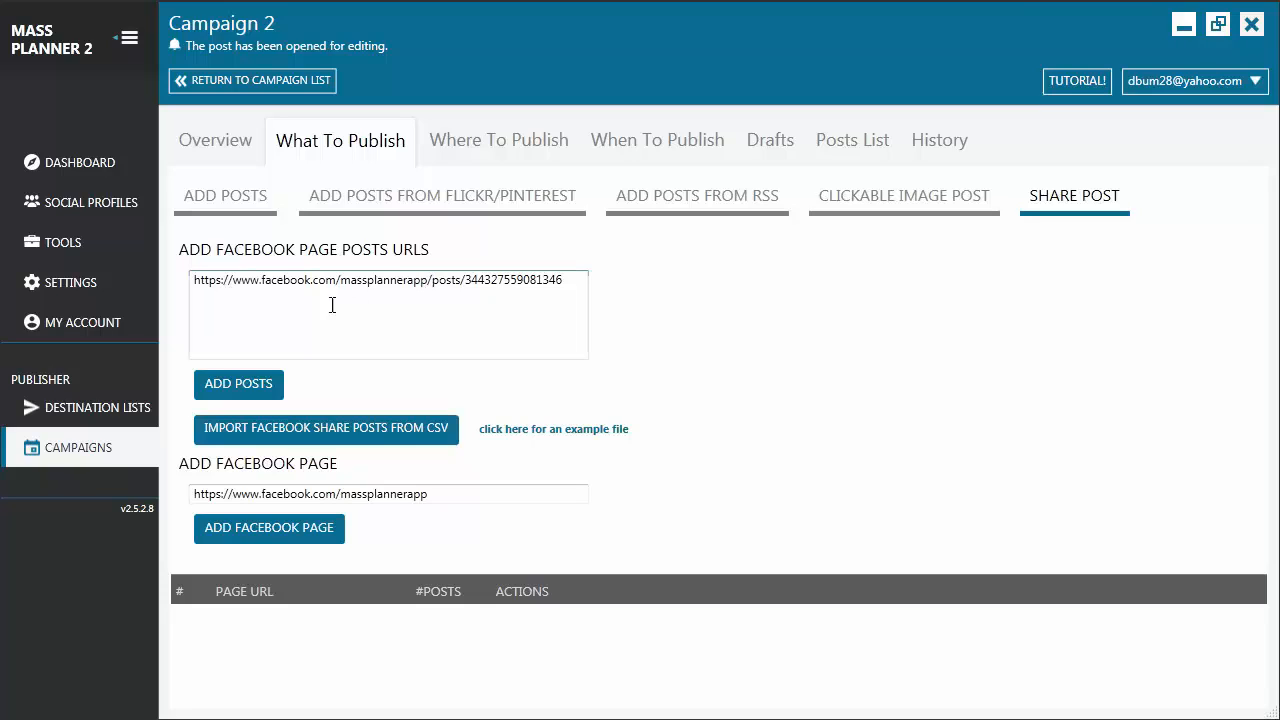
{"action": "left_click", "coordinate": [255, 386]}
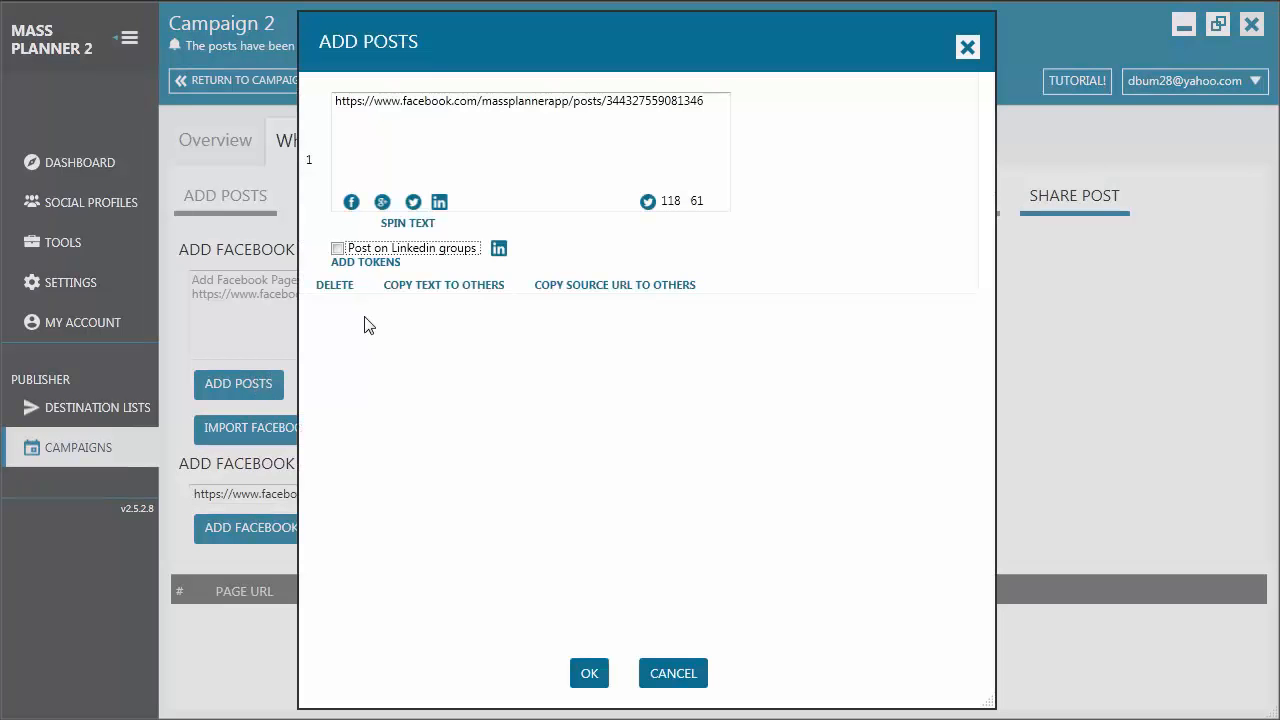
{"action": "left_click", "coordinate": [338, 251]}
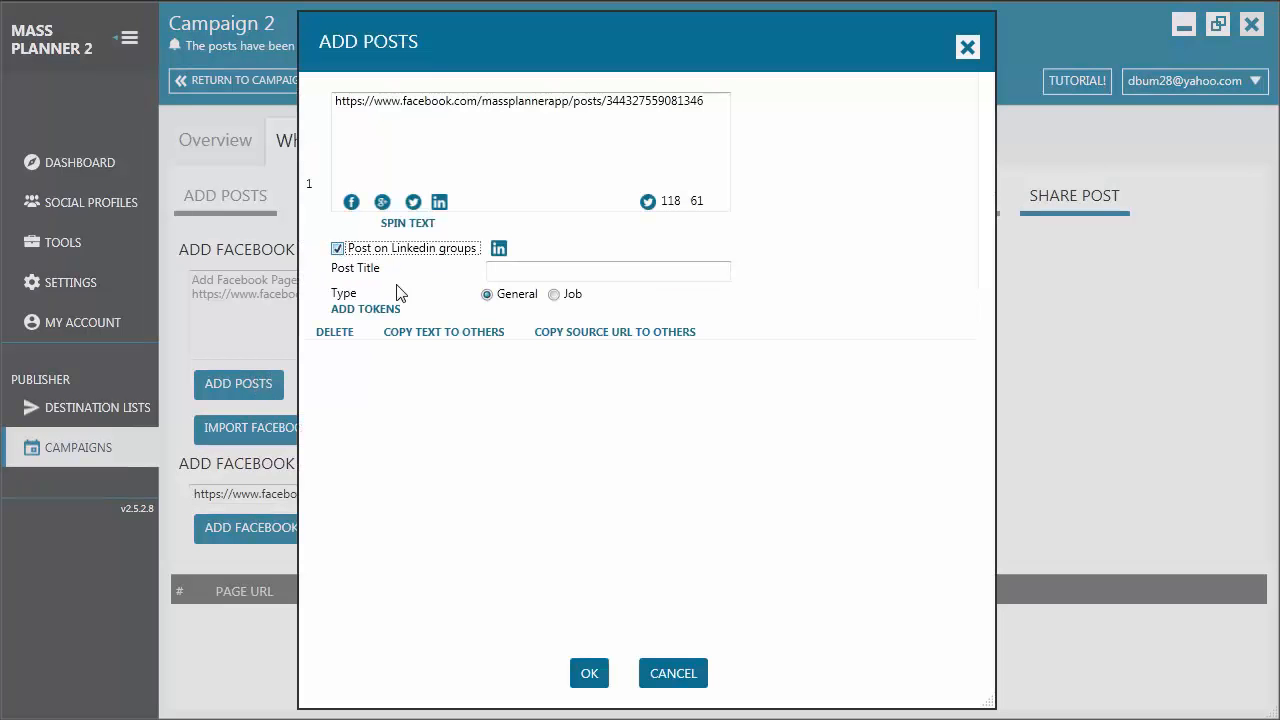
{"action": "left_click", "coordinate": [338, 250]}
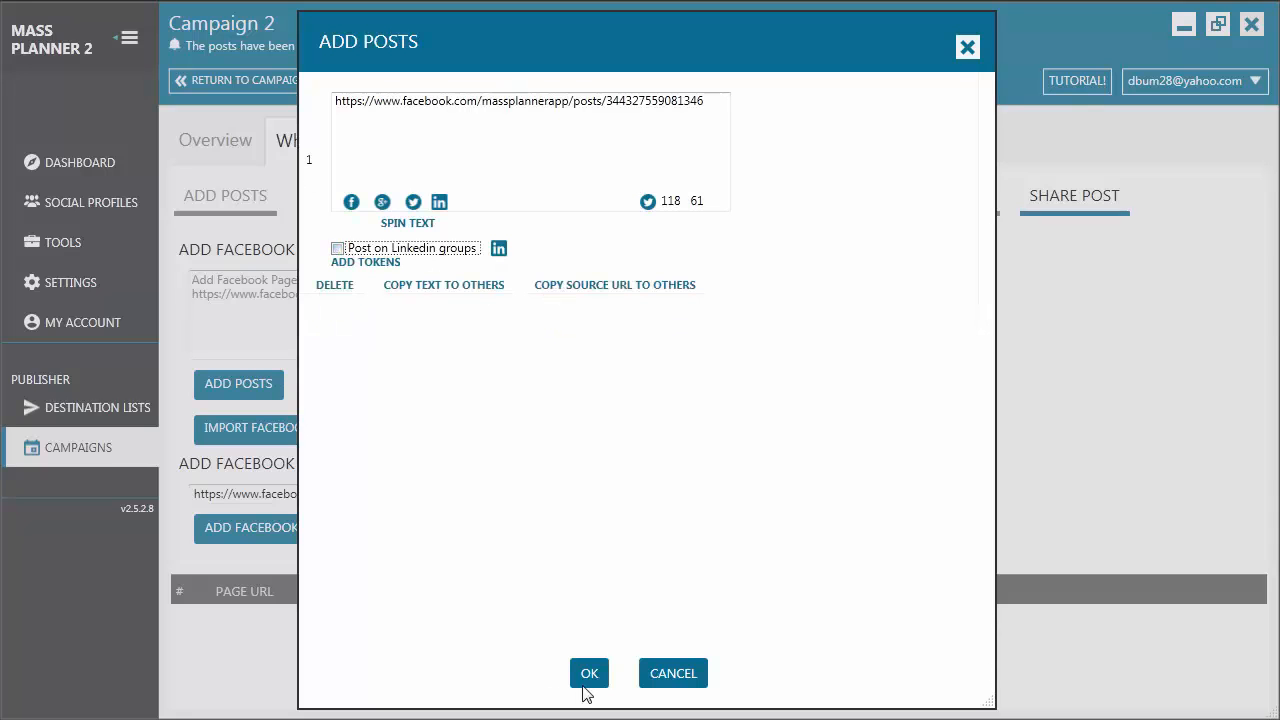
{"action": "left_click", "coordinate": [588, 680]}
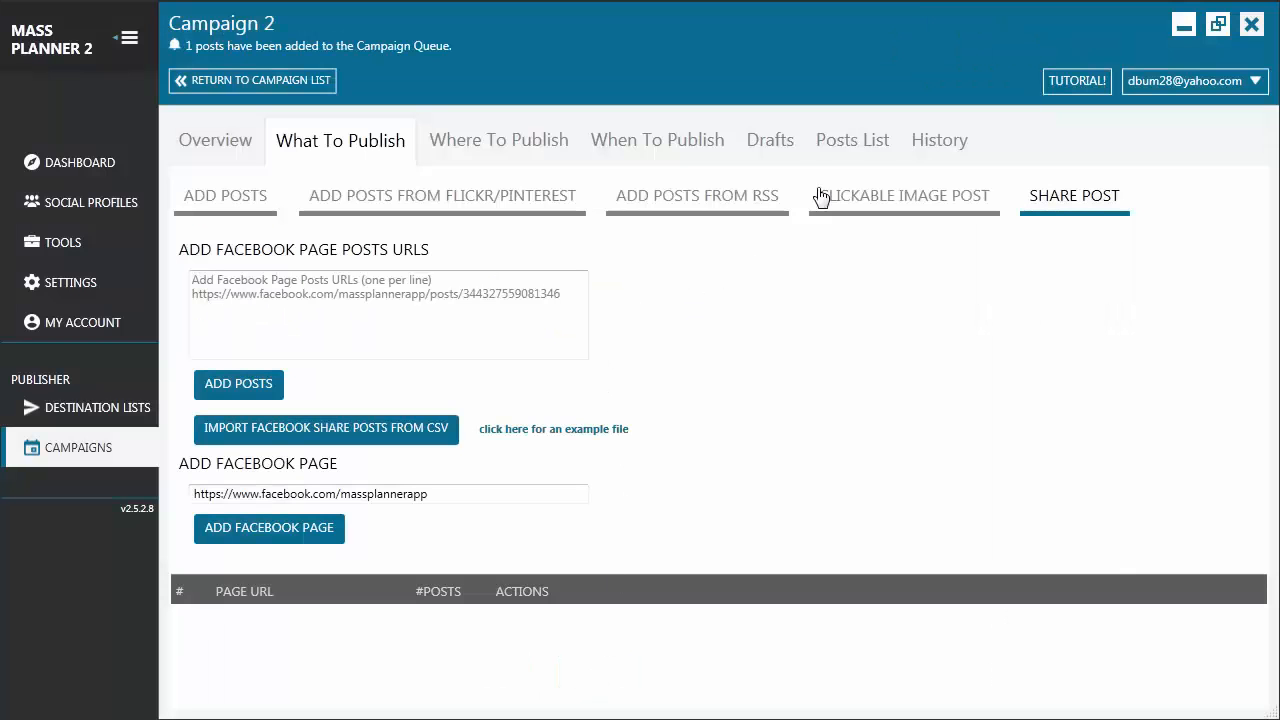
{"action": "left_click", "coordinate": [850, 150]}
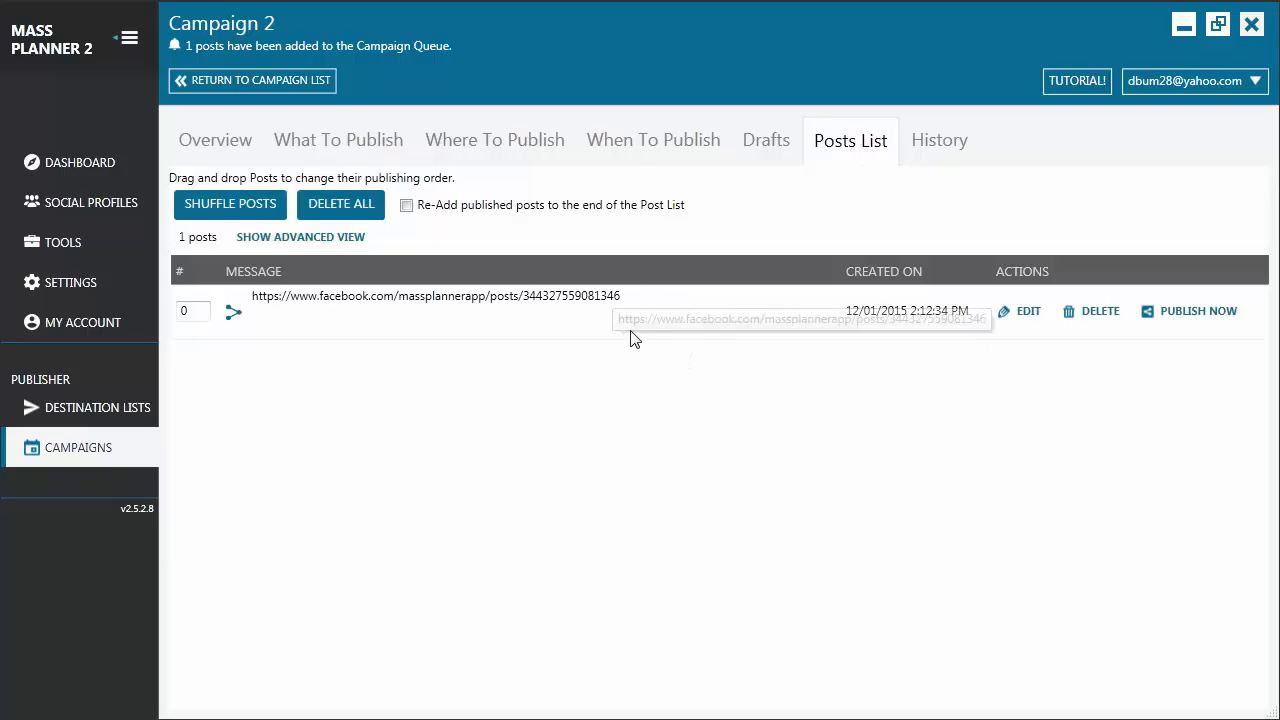
{"action": "left_click", "coordinate": [370, 138]}
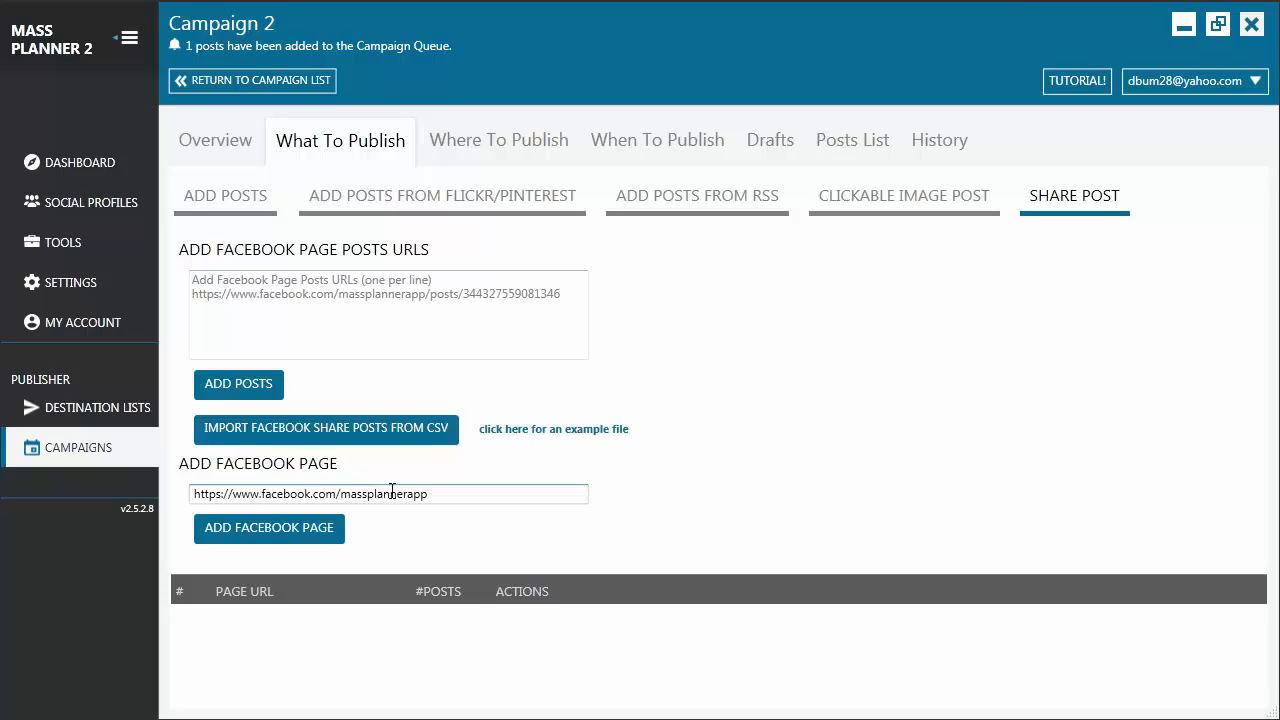
{"action": "left_click", "coordinate": [326, 531]}
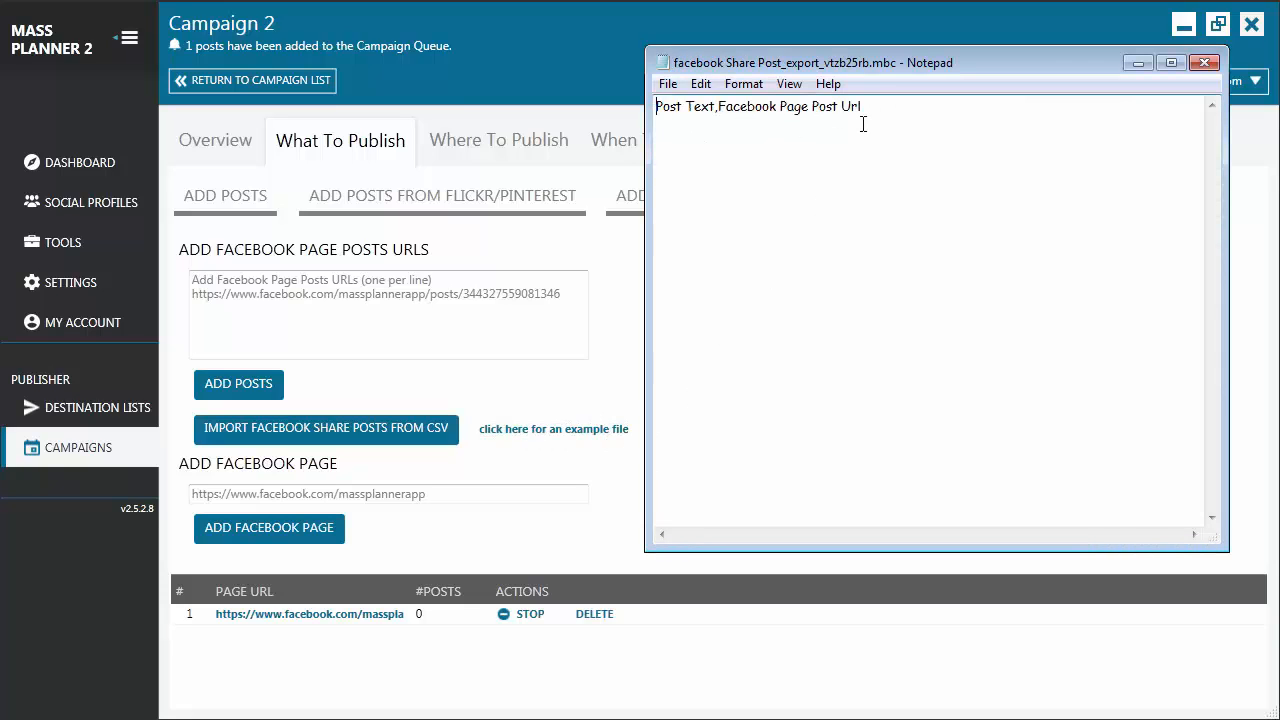
{"action": "key", "text": "alt+F4"}
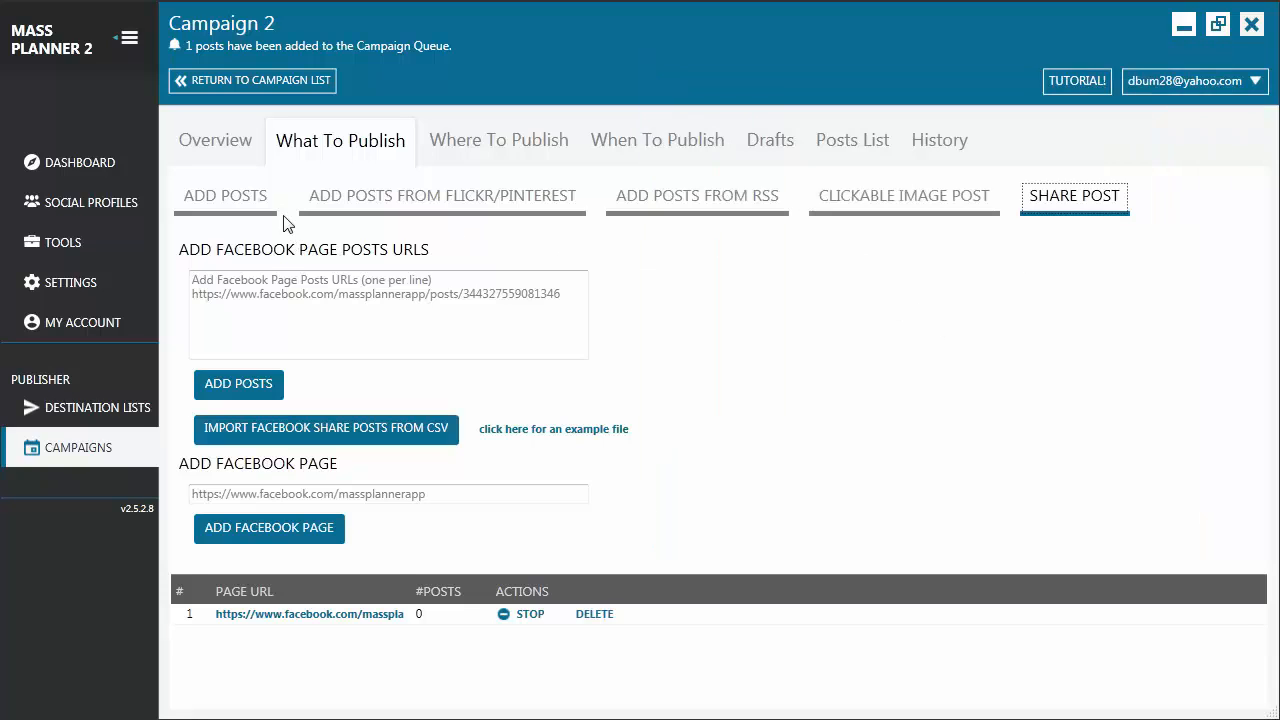
Step: Review the campaign's options for adding regular, Flickr/Pinterest, RSS, clickable image and share posts
{"action": "left_click", "coordinate": [245, 212]}
{"action": "left_click", "coordinate": [410, 208]}
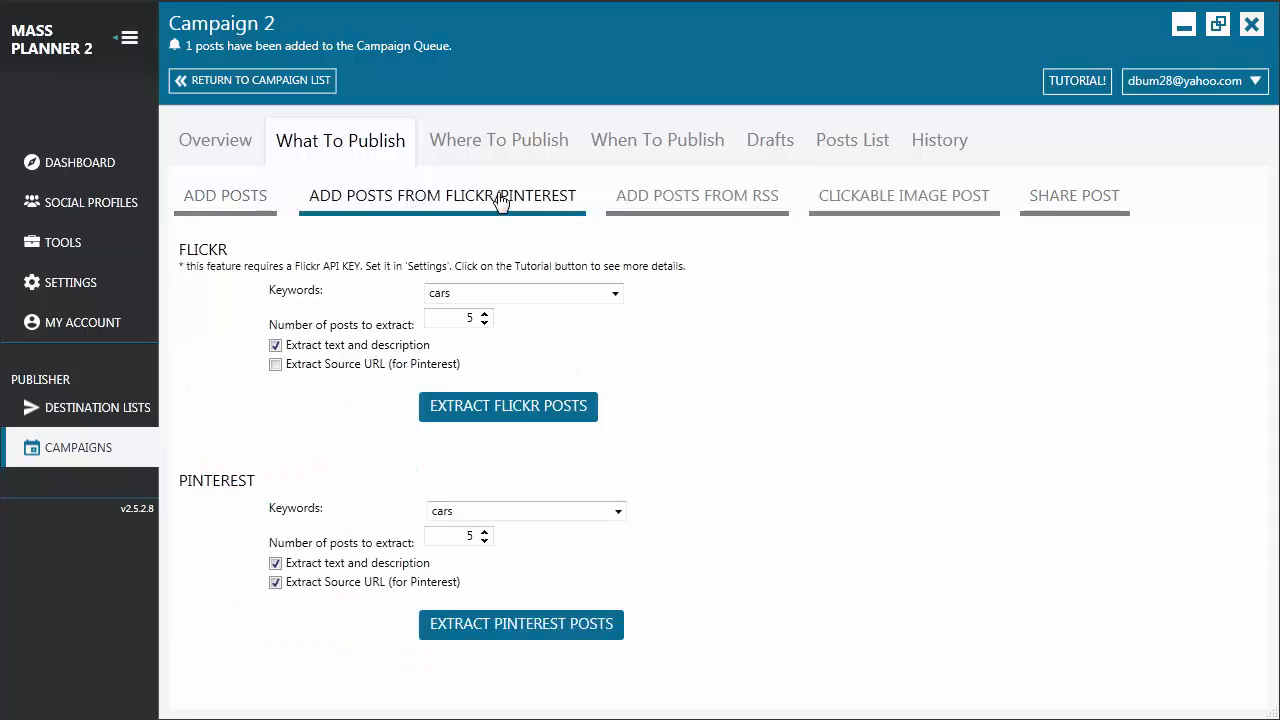
{"action": "left_click", "coordinate": [721, 205]}
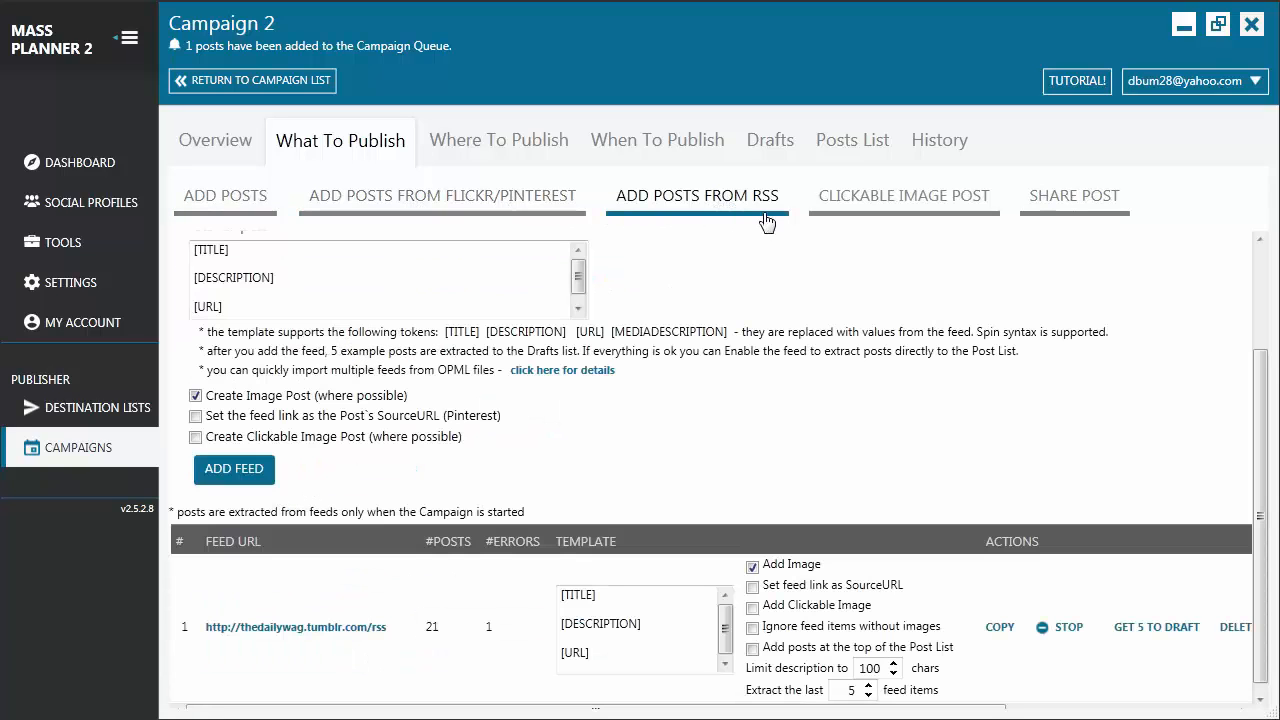
{"action": "left_click", "coordinate": [895, 212]}
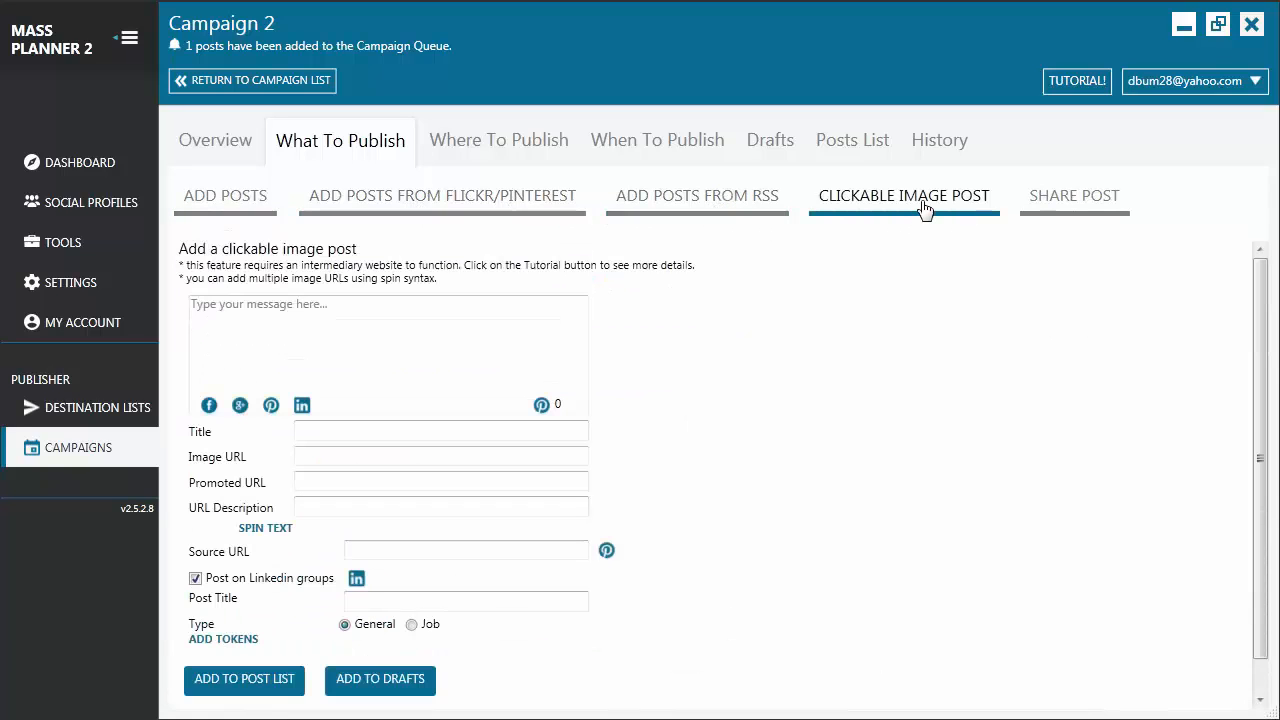
{"action": "left_click", "coordinate": [1118, 222]}
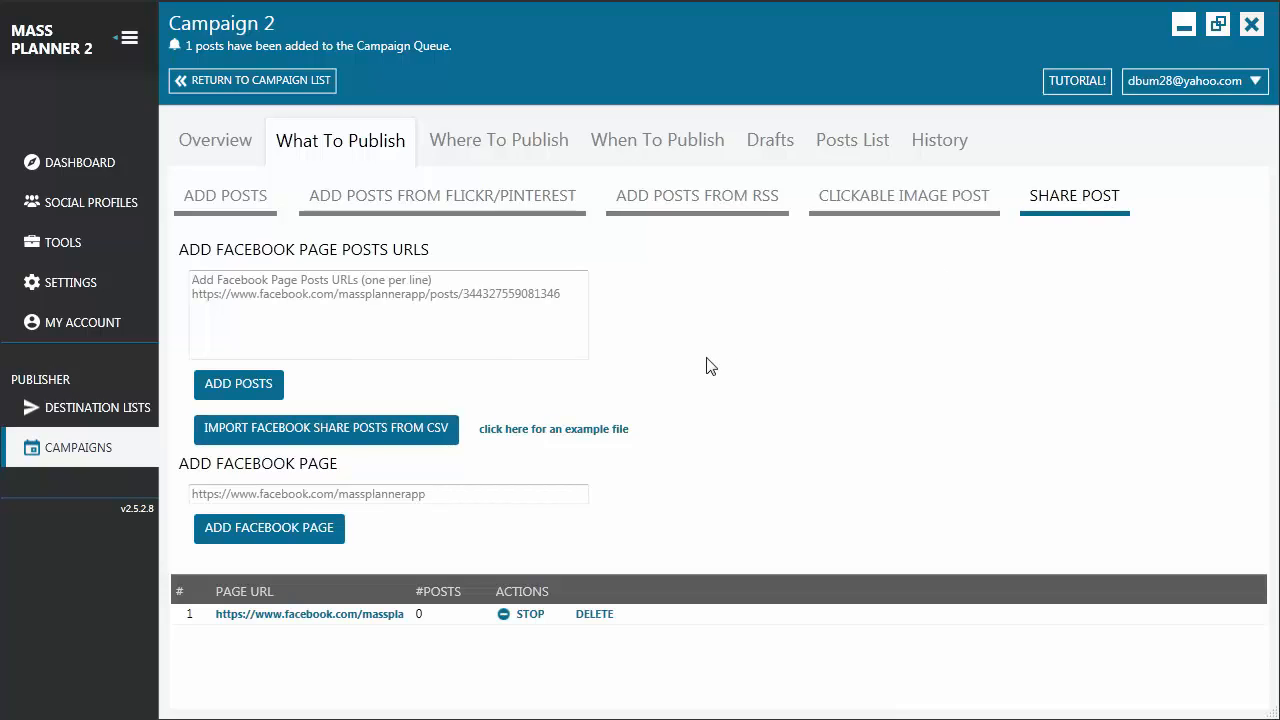